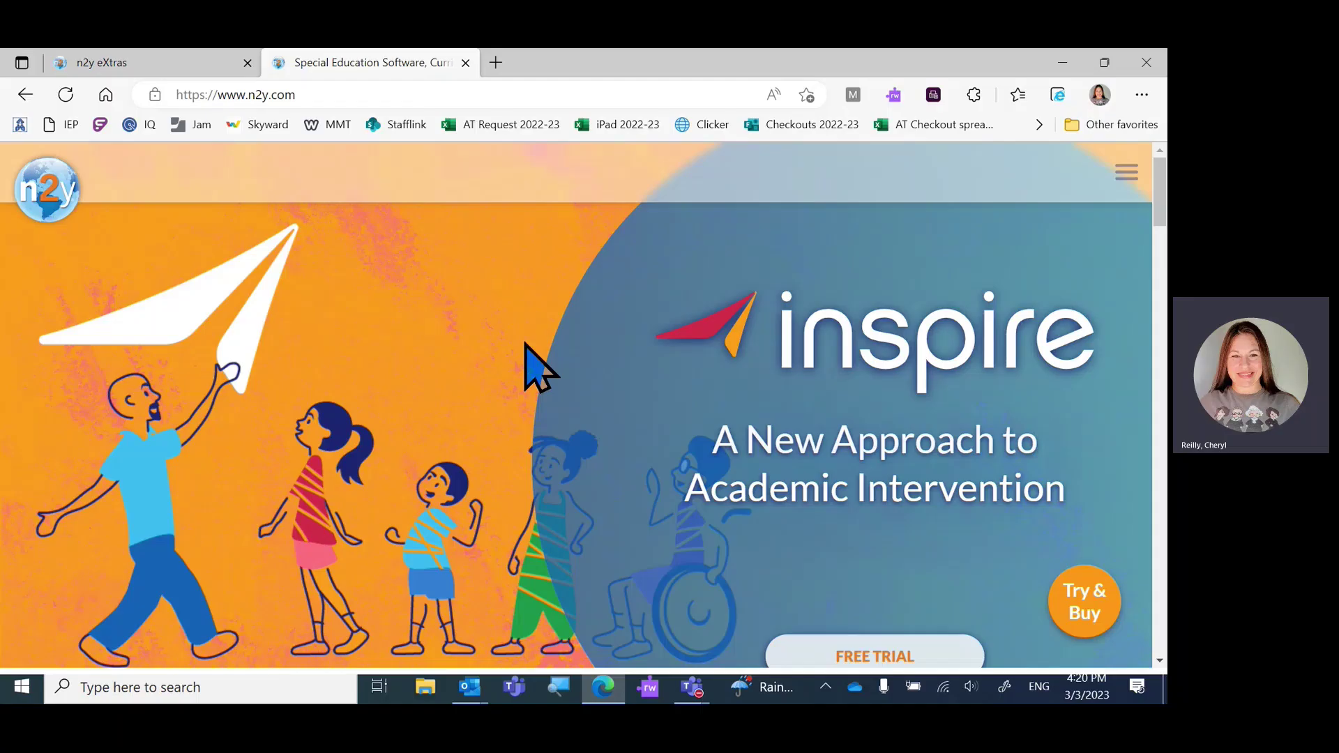
Step: Sign in to n2y as a teacher/admin from the site menu's SIGN IN option
left_click(1126, 174)
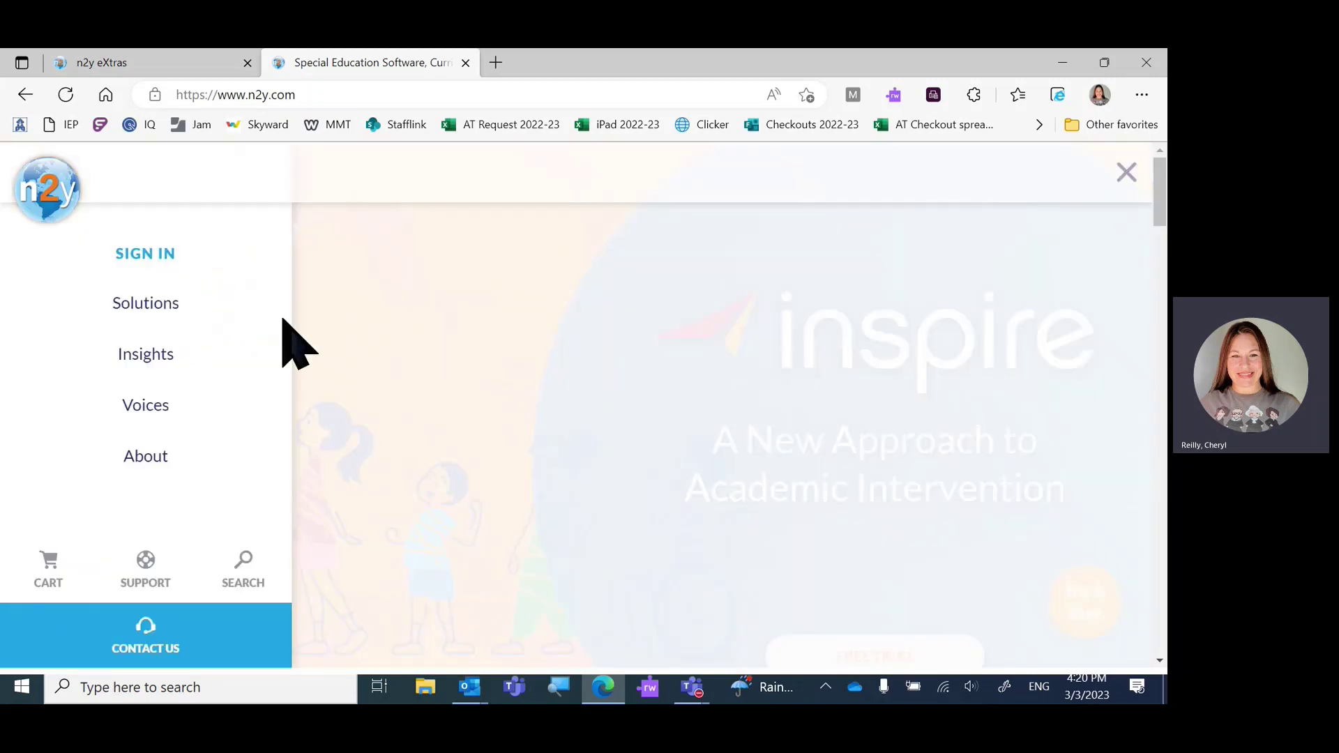
left_click(139, 254)
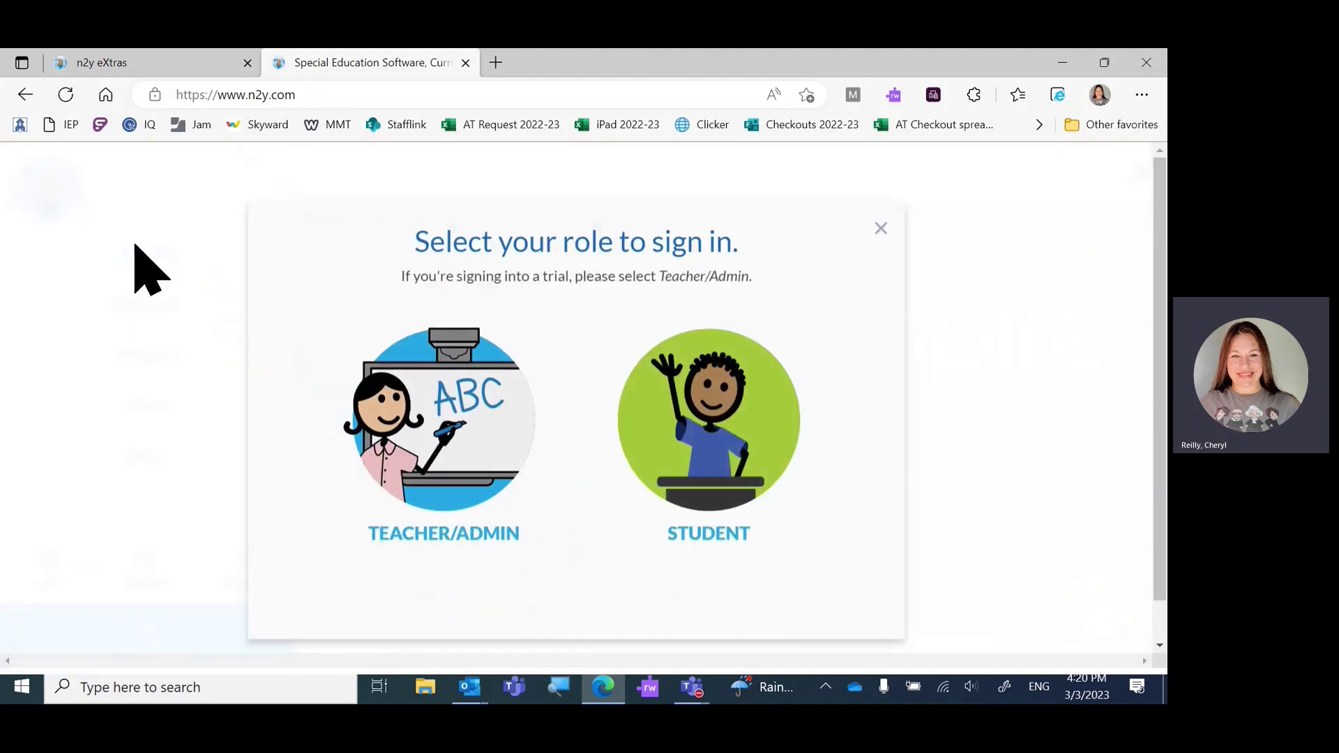
left_click(444, 405)
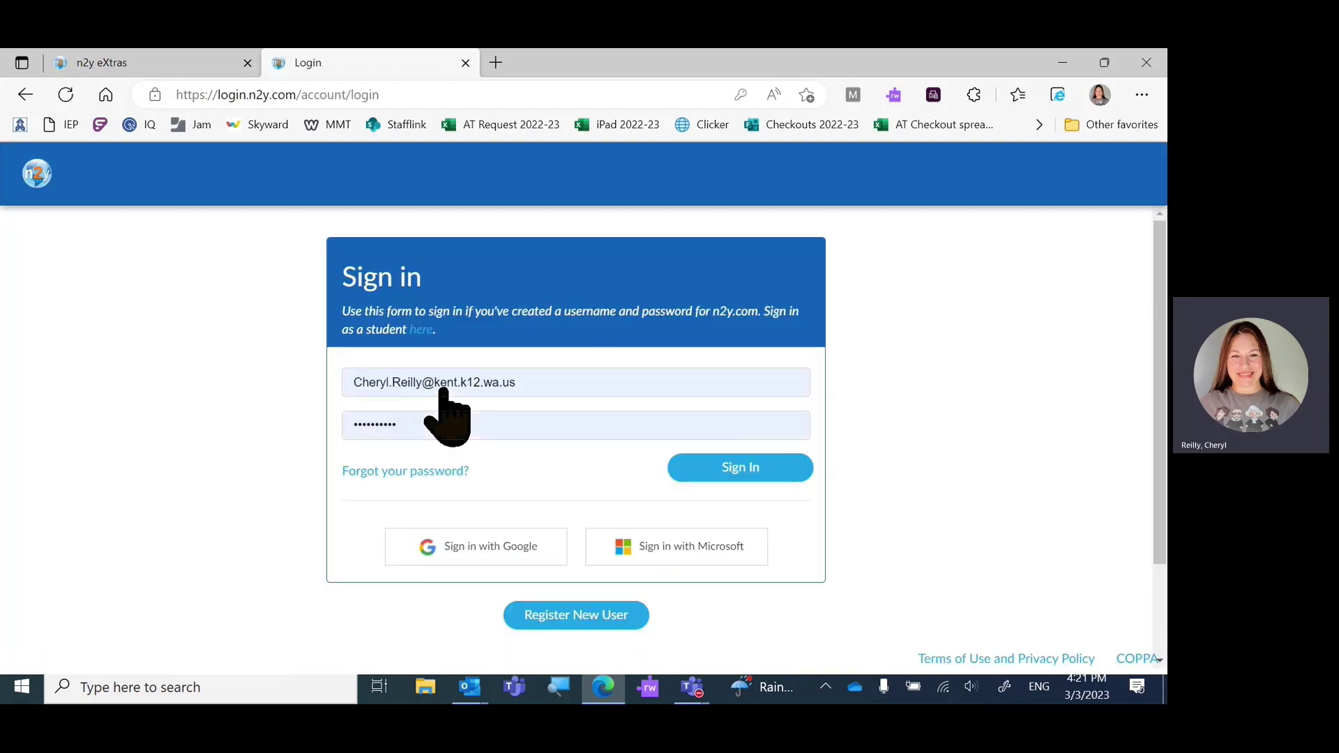
left_click(745, 471)
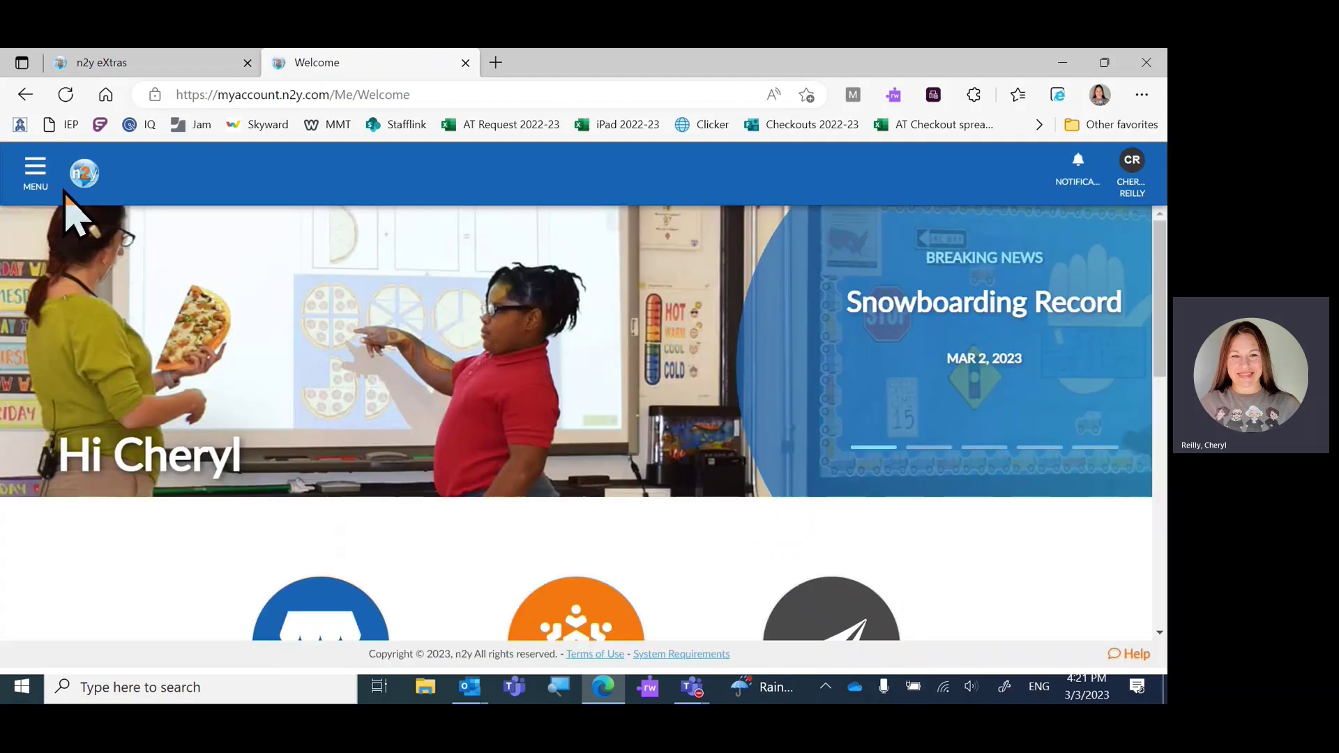
Step: Go to Unique Learning System > Unit Lessons to show the Let's Go to Summer Camp unit
left_click(33, 169)
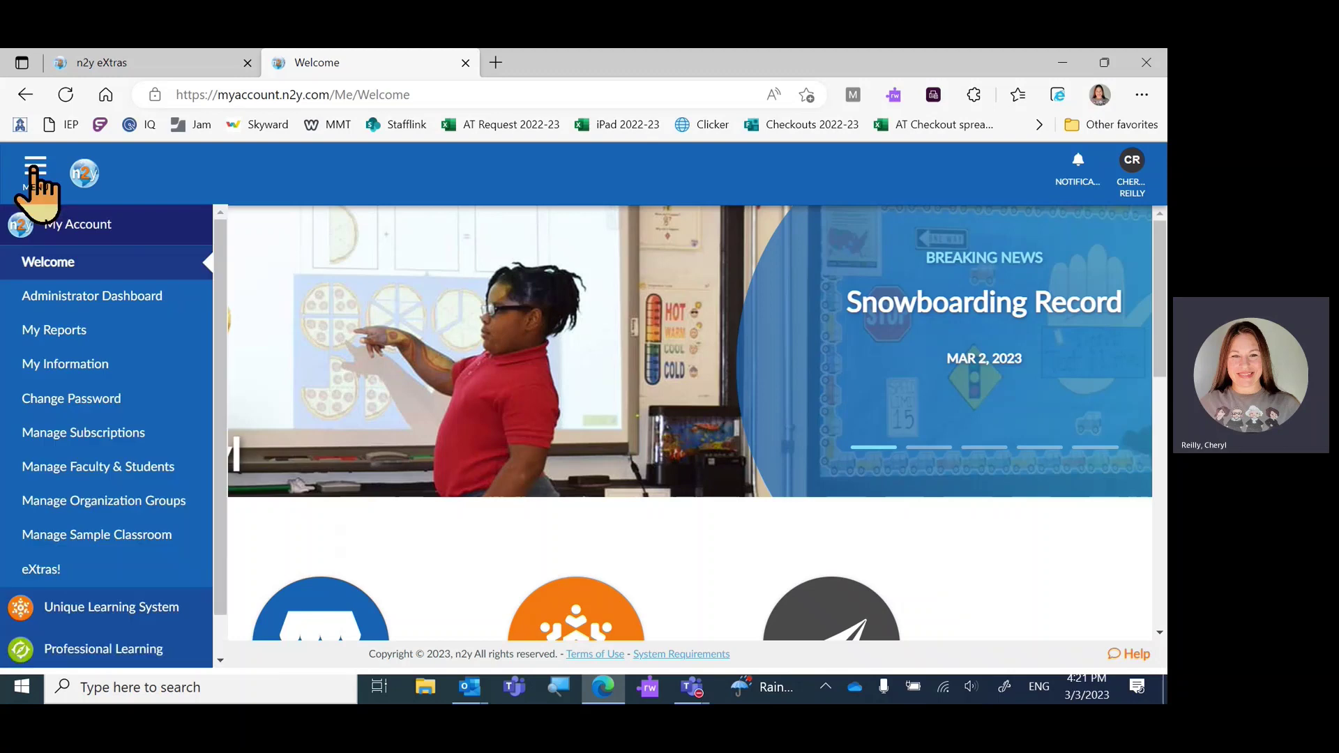
left_click(85, 614)
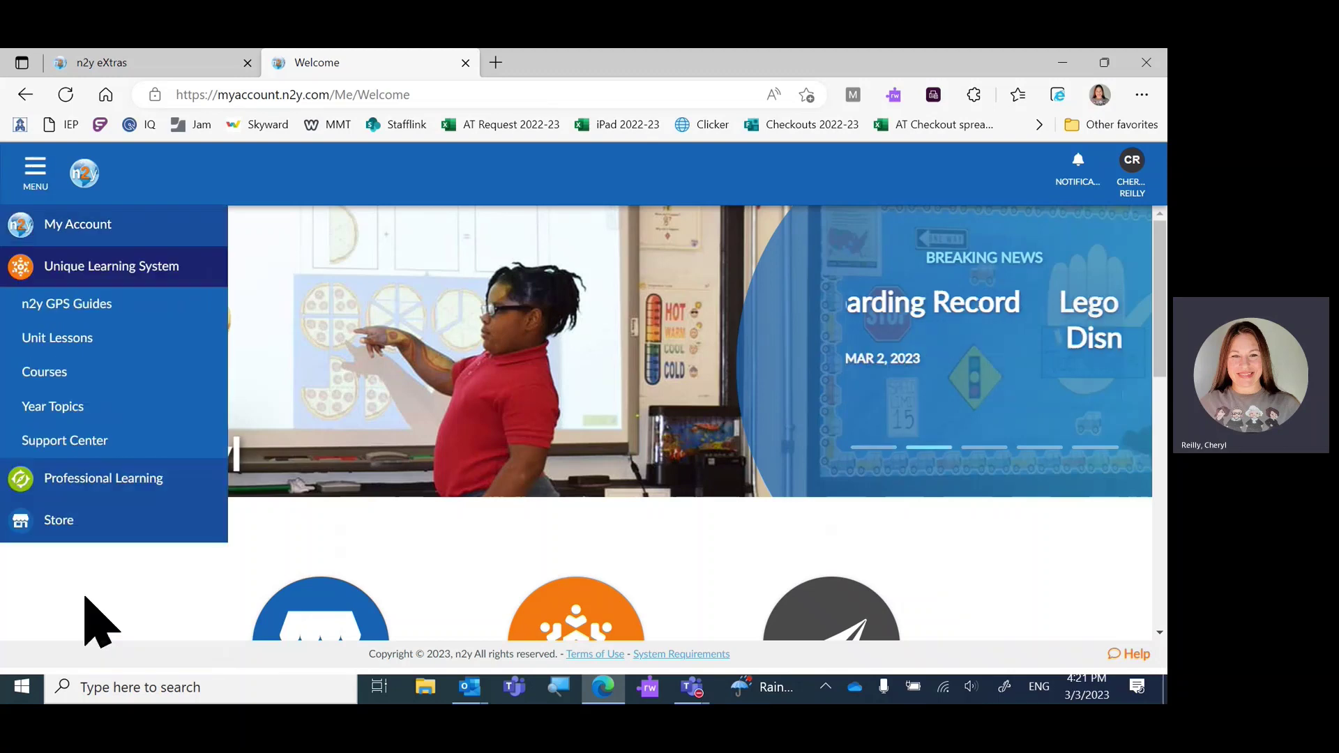
left_click(54, 337)
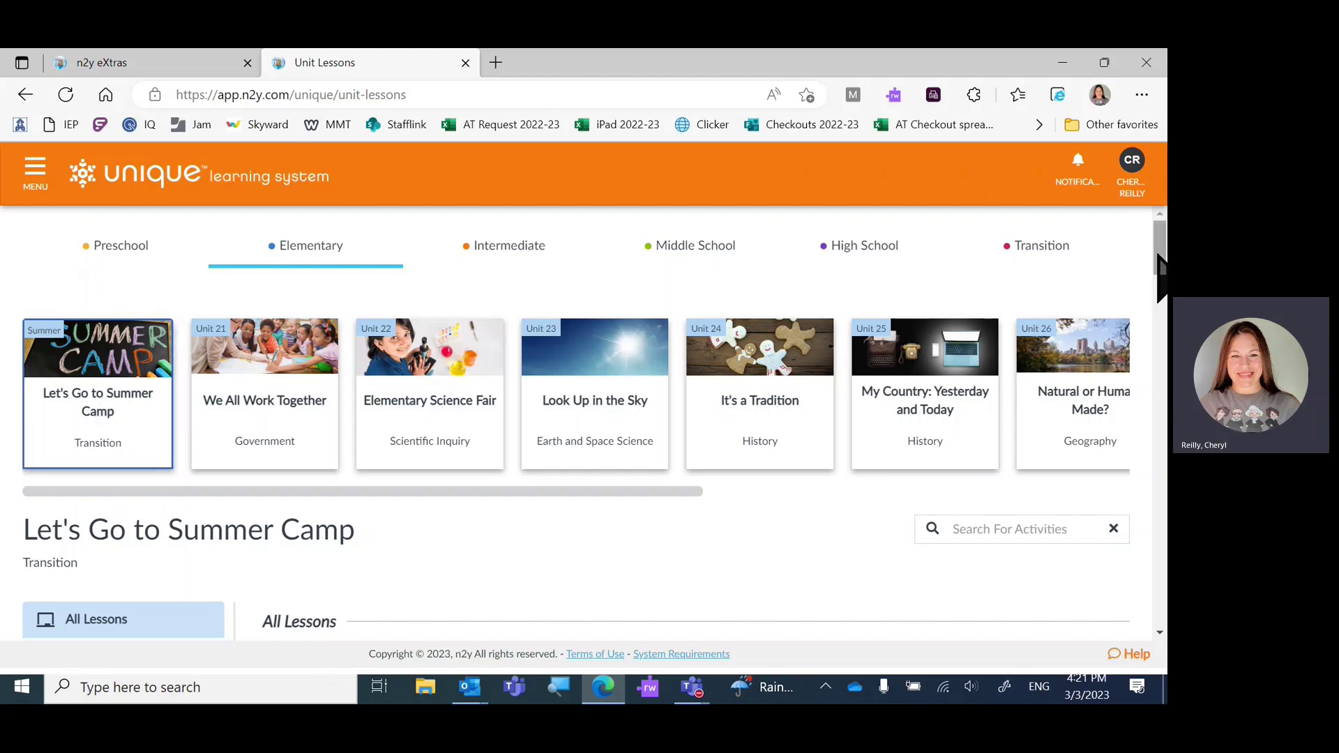
Step: Open Read Aloud 1 from the Leveled Book card: 'Getting Ready for Camp', Level D
left_click_drag(1161, 274, 1161, 321)
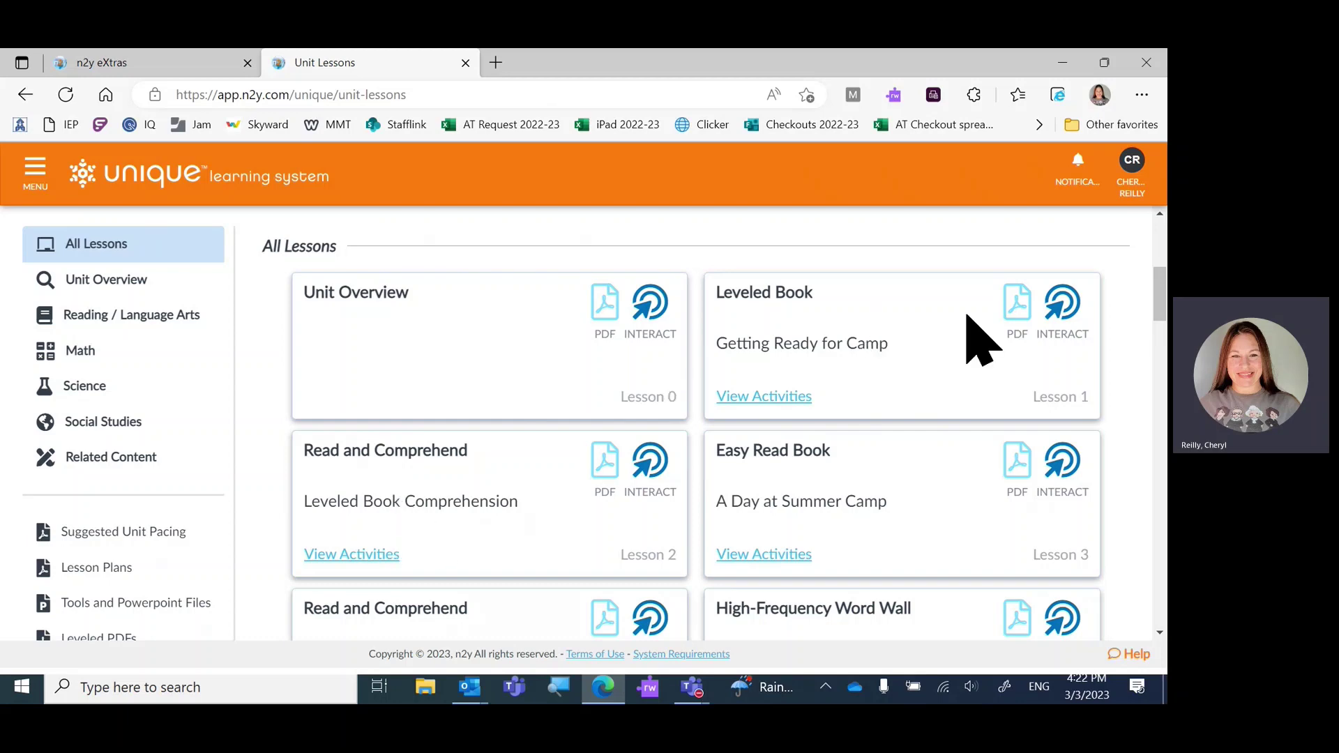
left_click(768, 395)
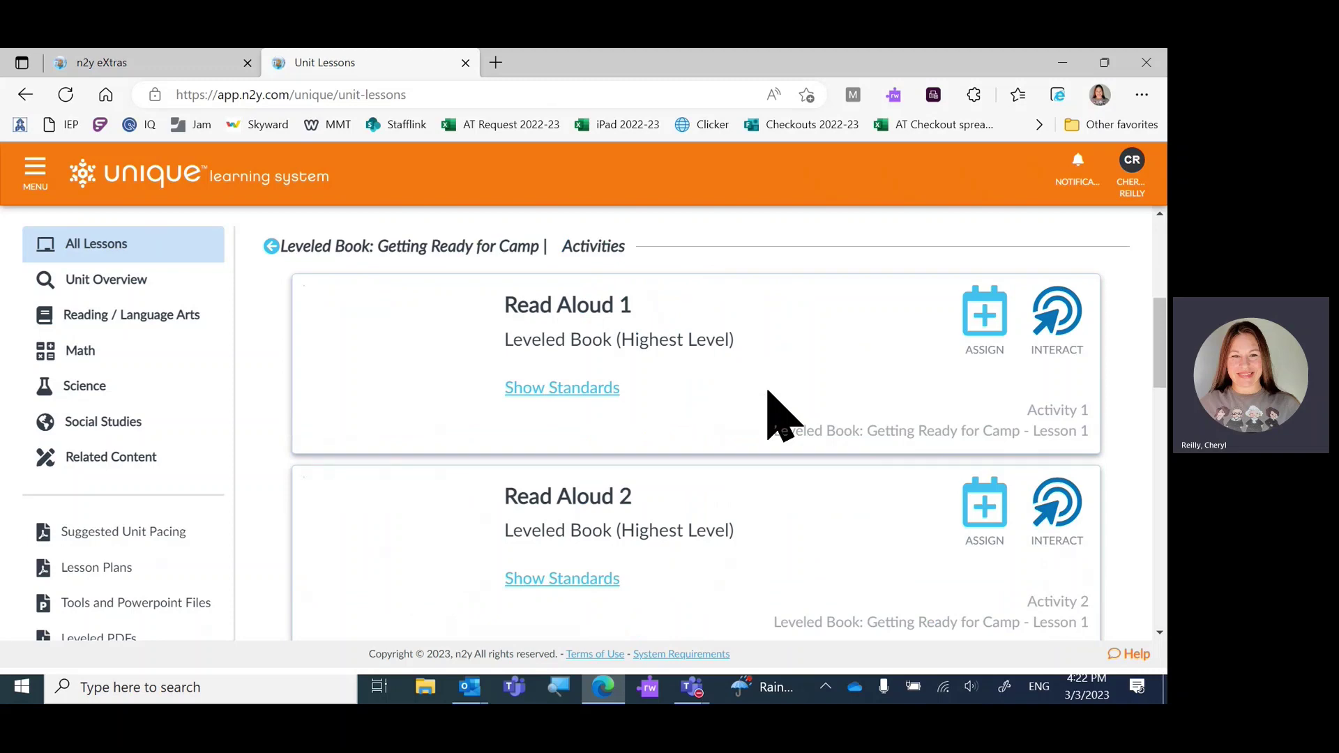
left_click(1057, 314)
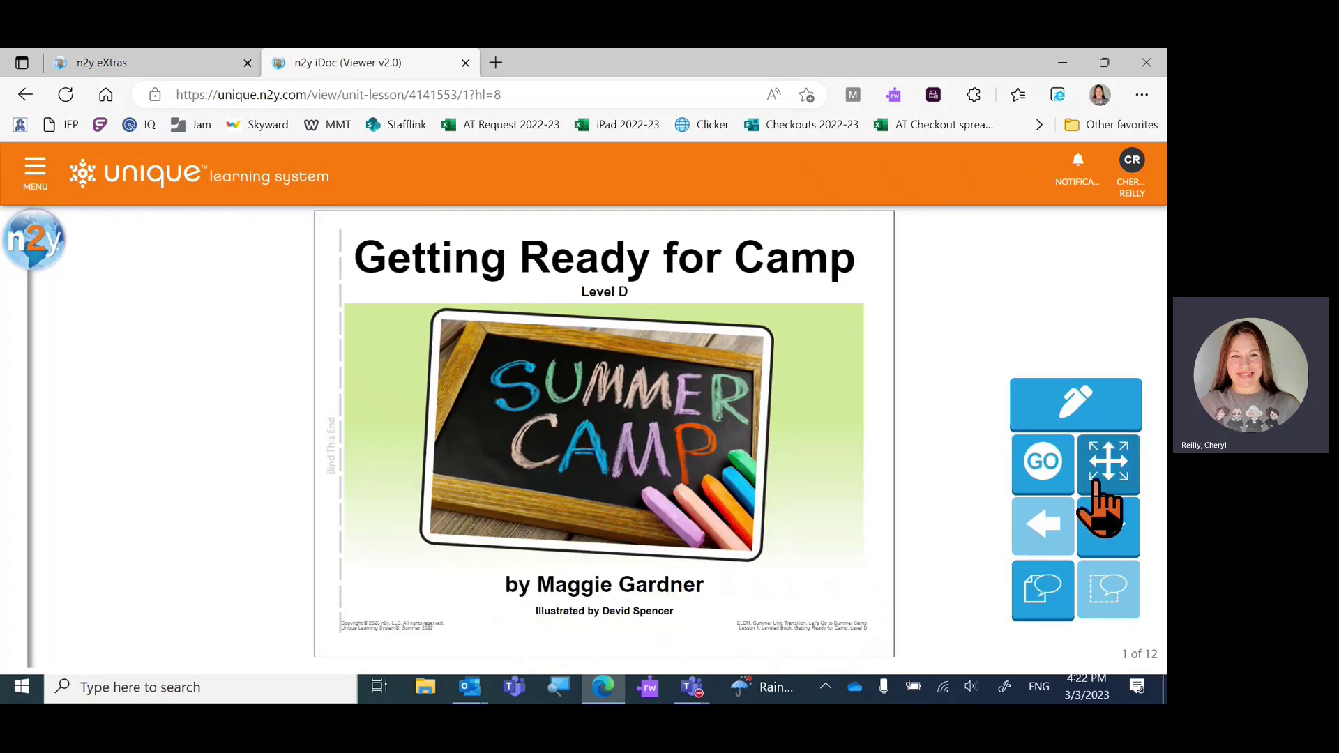
Step: View the book's Communication Board, then return to the Level D Getting Ready for Camp book
left_click(1043, 457)
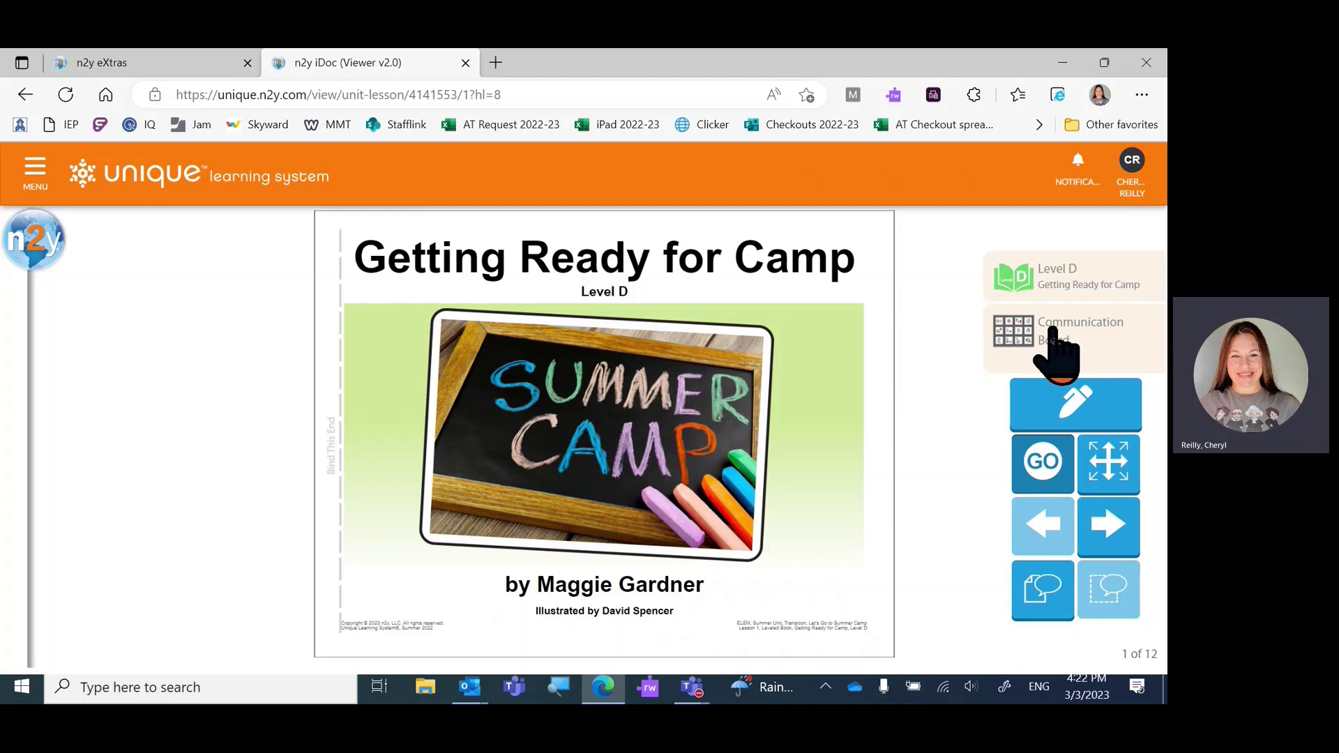
left_click(1053, 328)
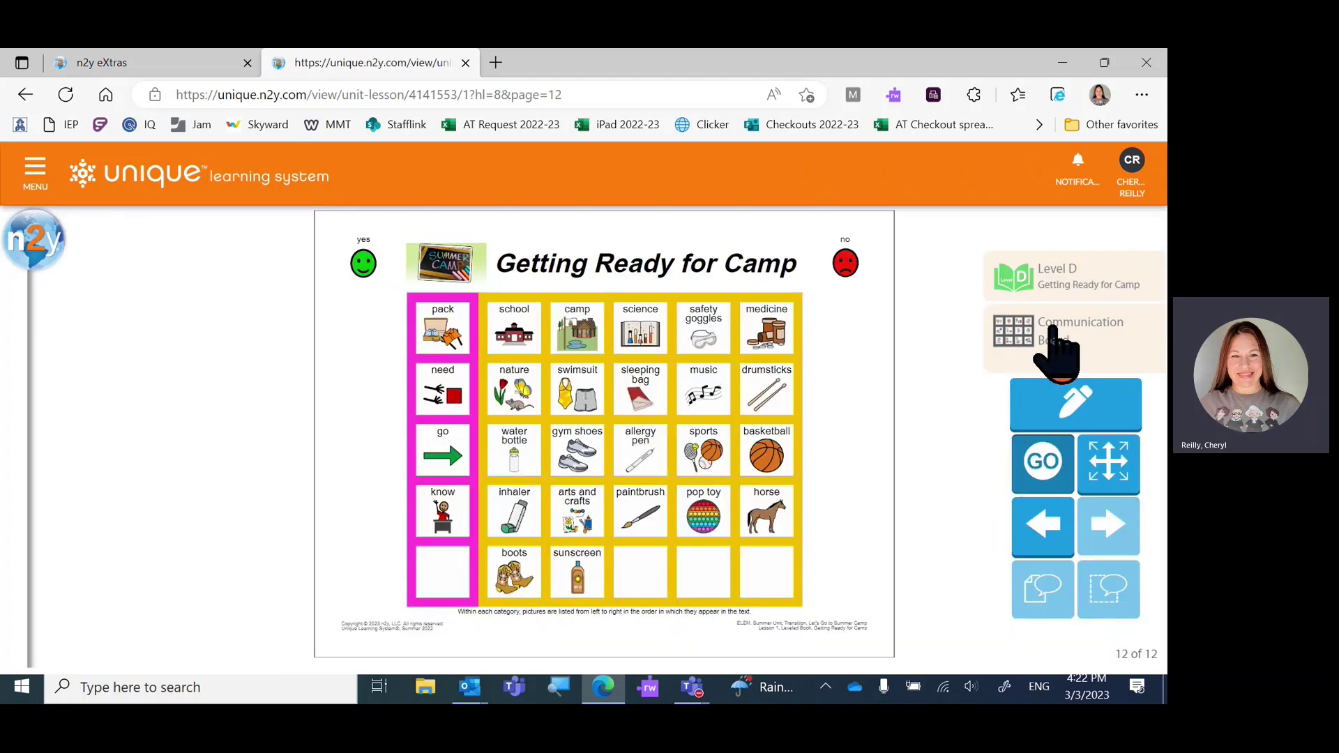
left_click(1056, 275)
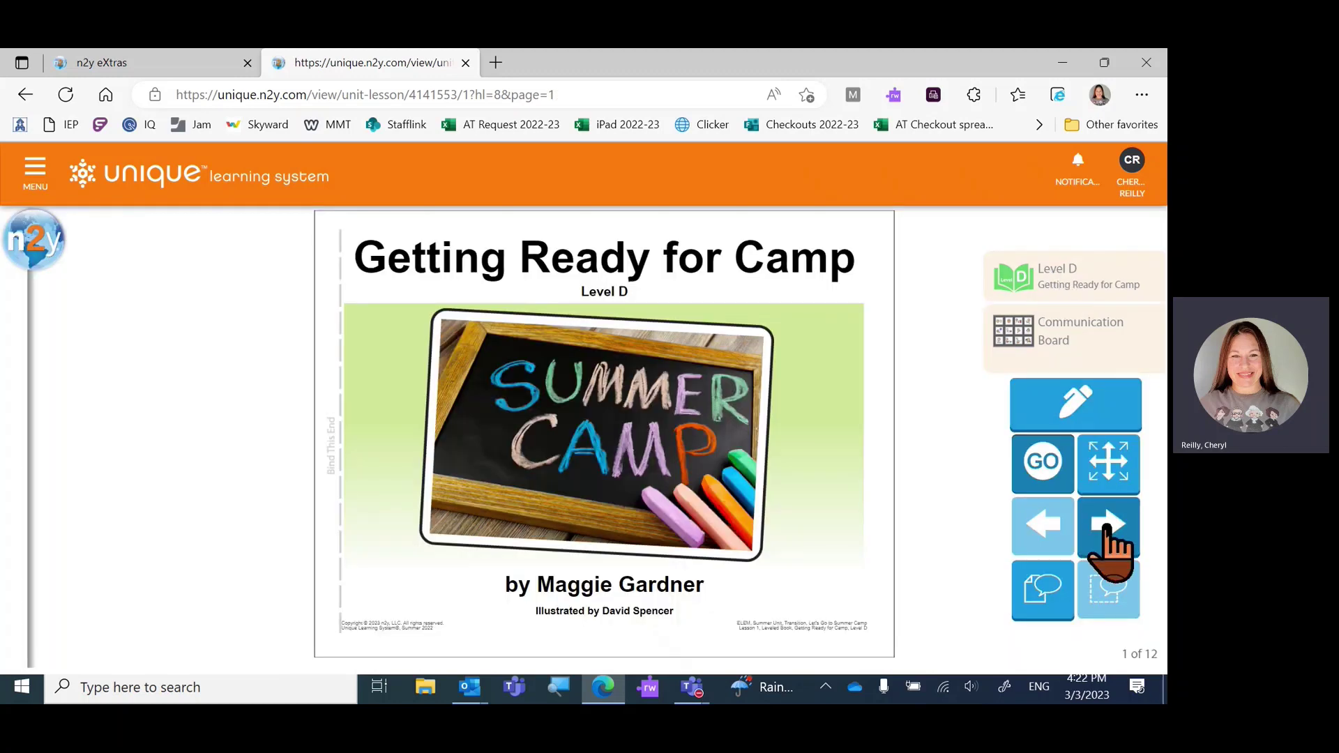
Step: Page forward to page 5, Asher's music camp page, and have it read aloud
left_click(1108, 530)
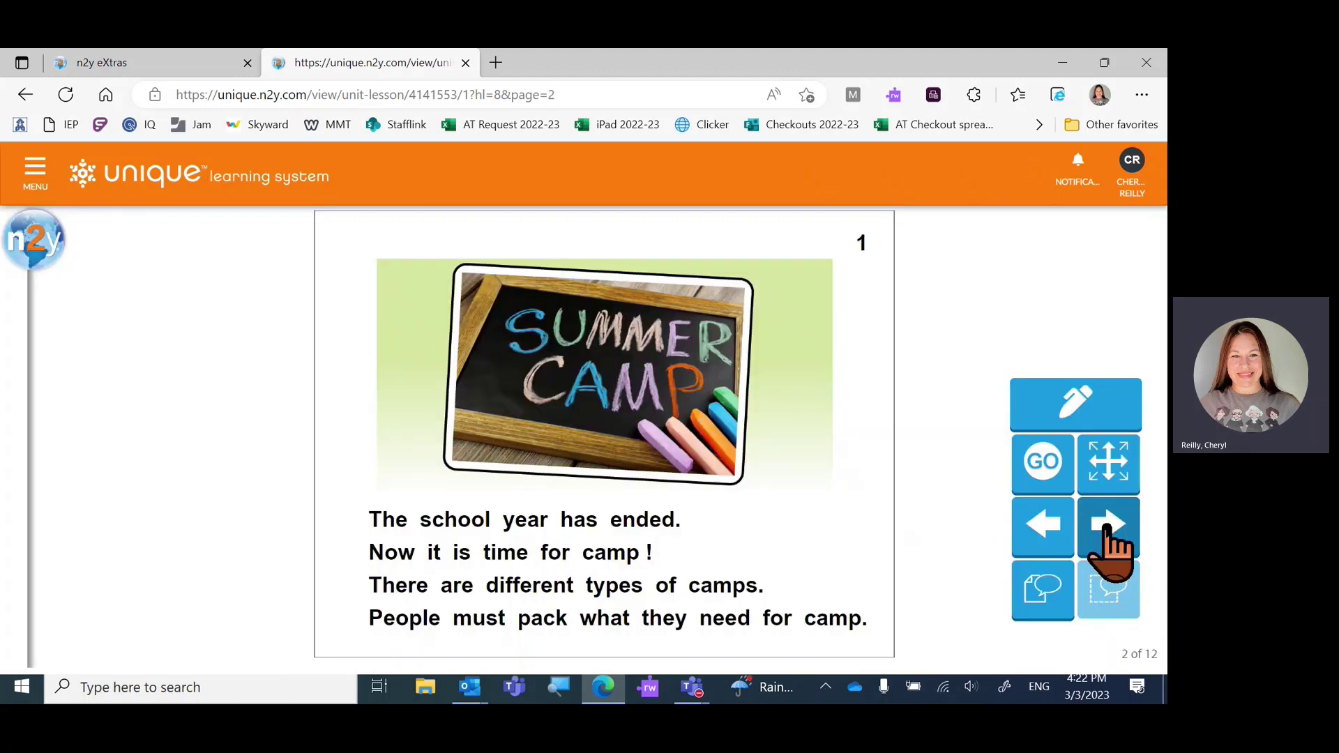
left_click(1108, 530)
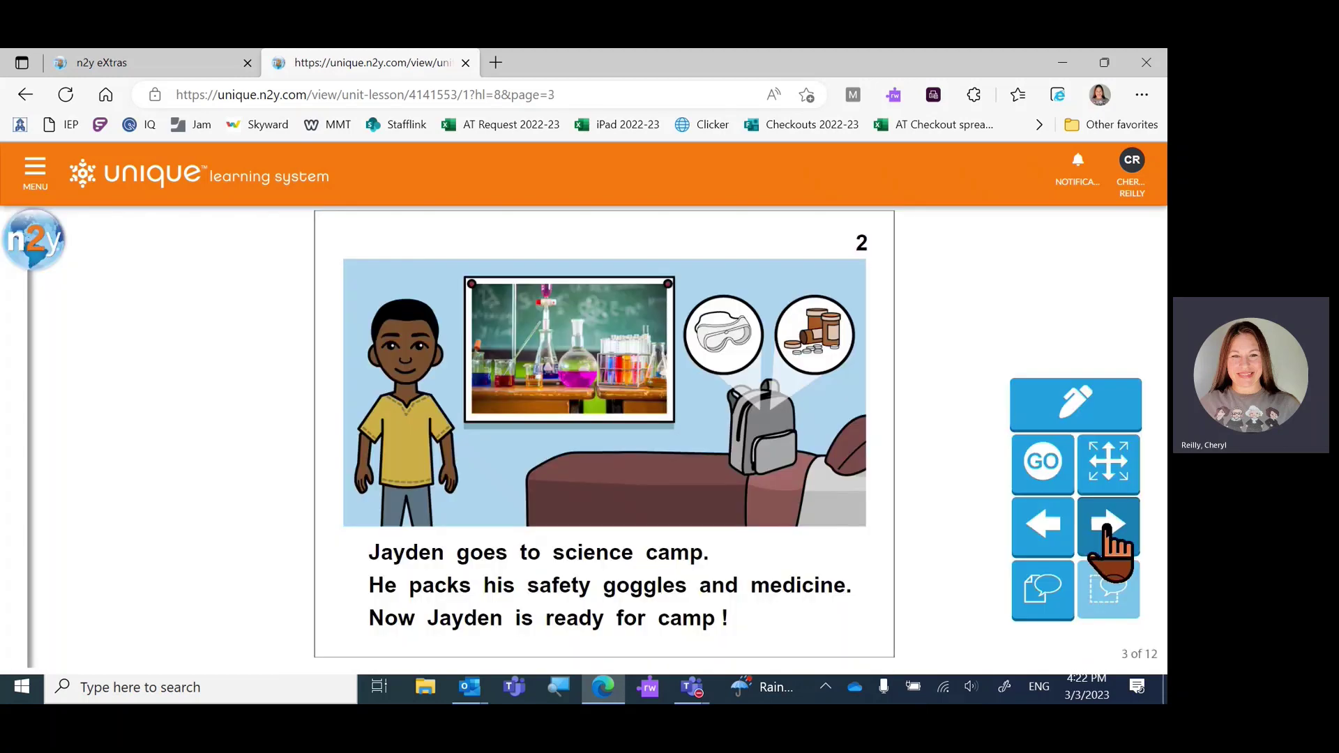
left_click(1108, 531)
left_click(1108, 530)
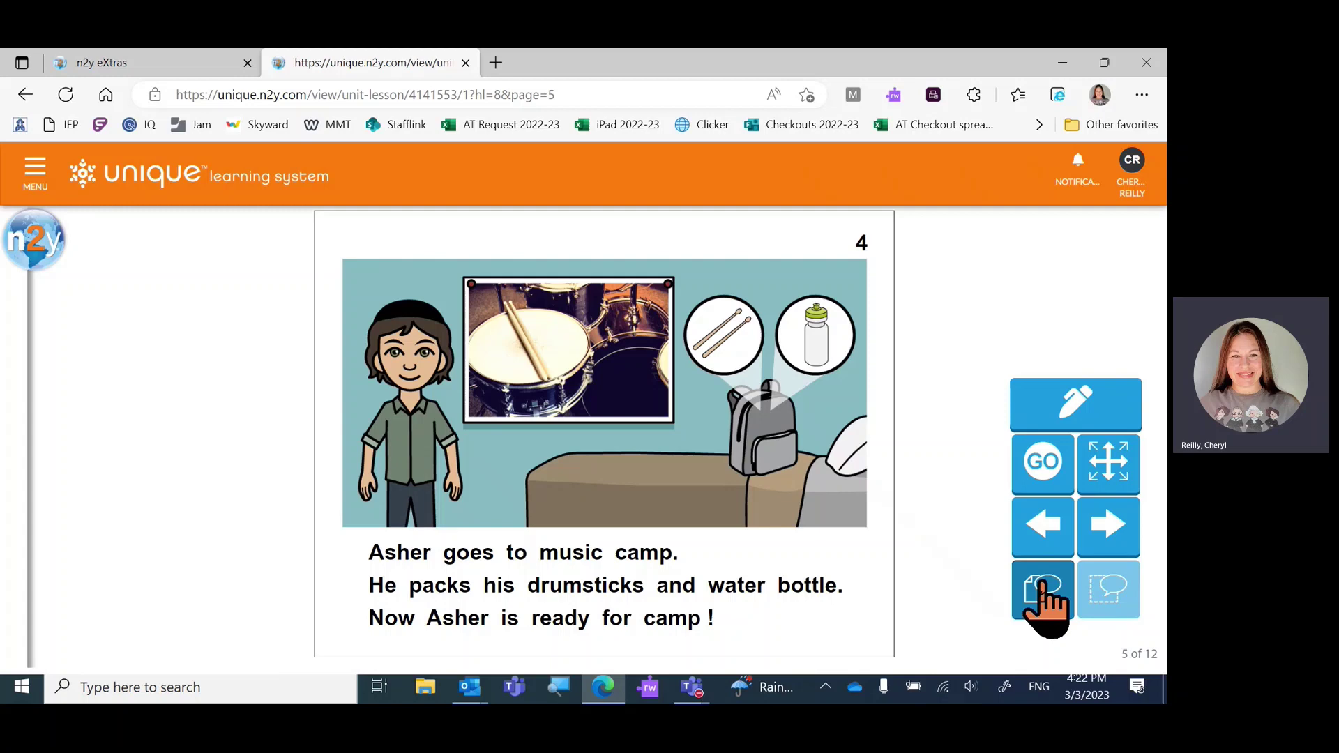
left_click(1043, 589)
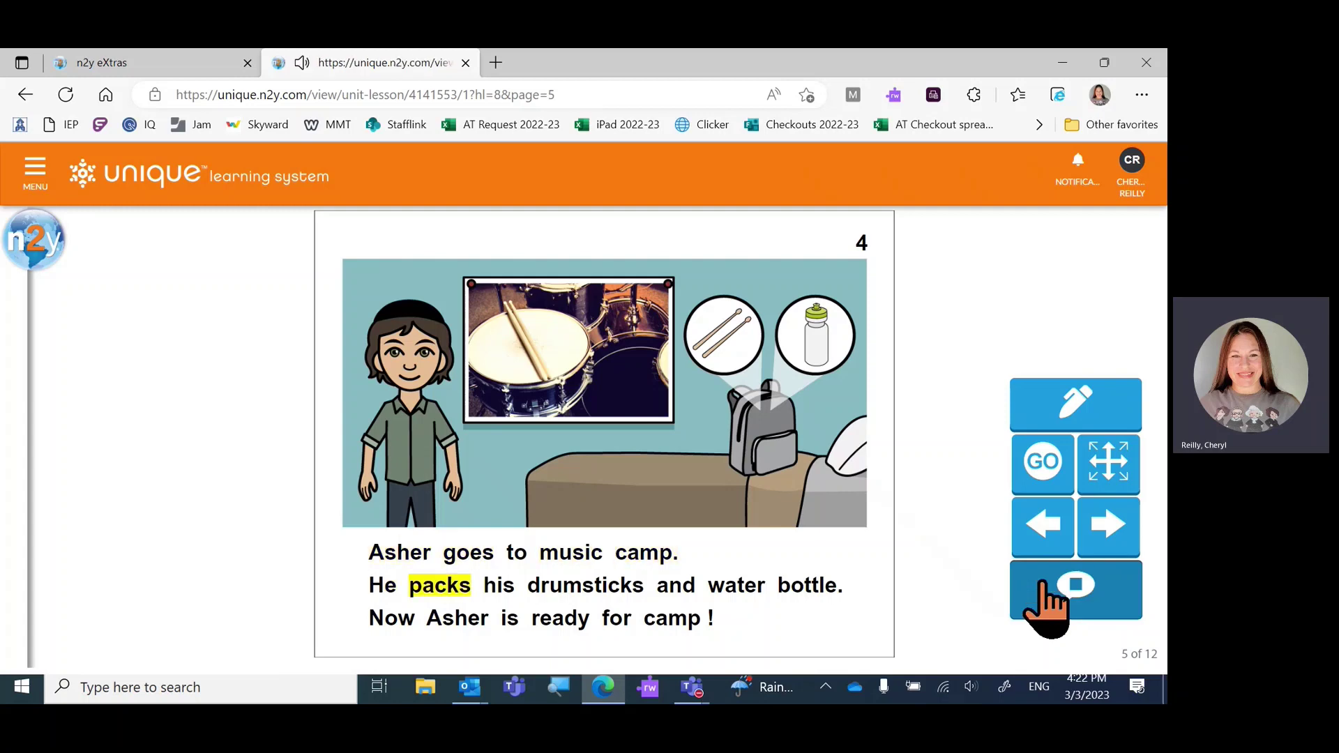
left_click(1043, 586)
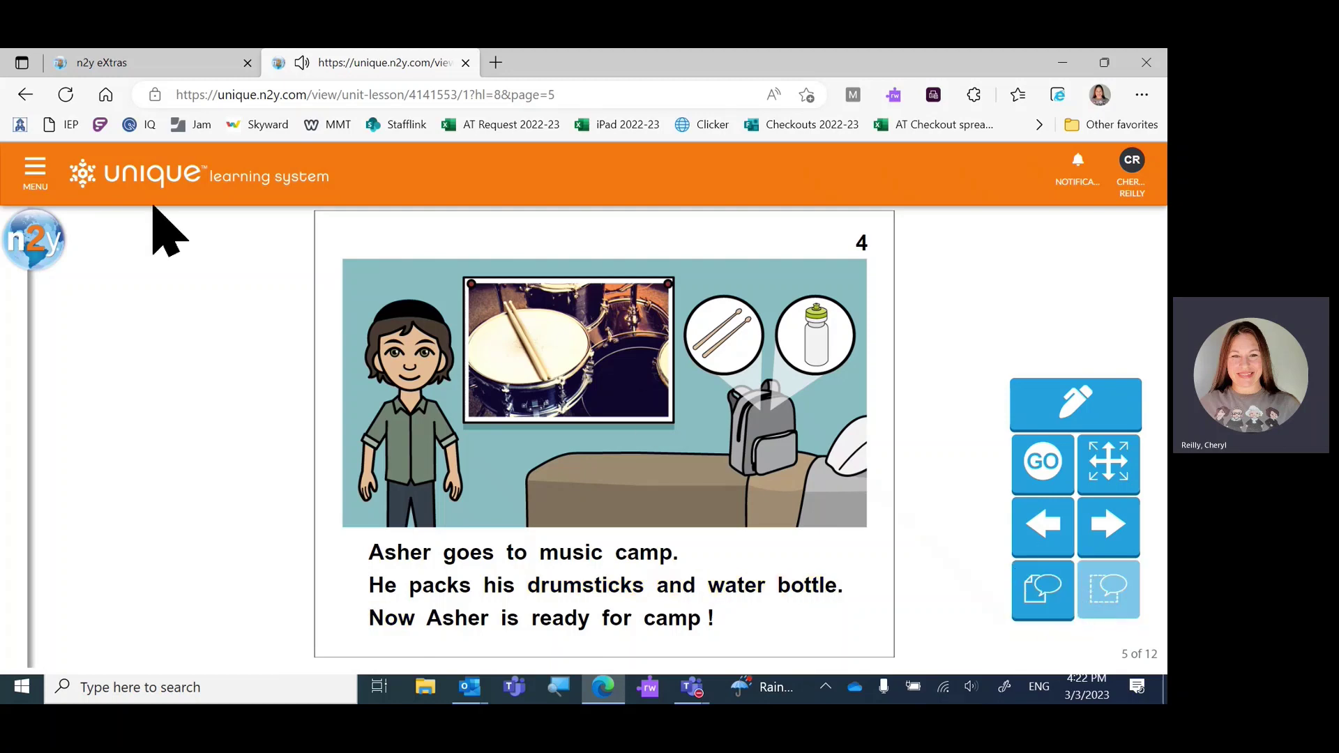
Step: Return to Unit Lessons and open Lesson 2's Answer Questions worksheet for Getting Ready for Camp
left_click(33, 171)
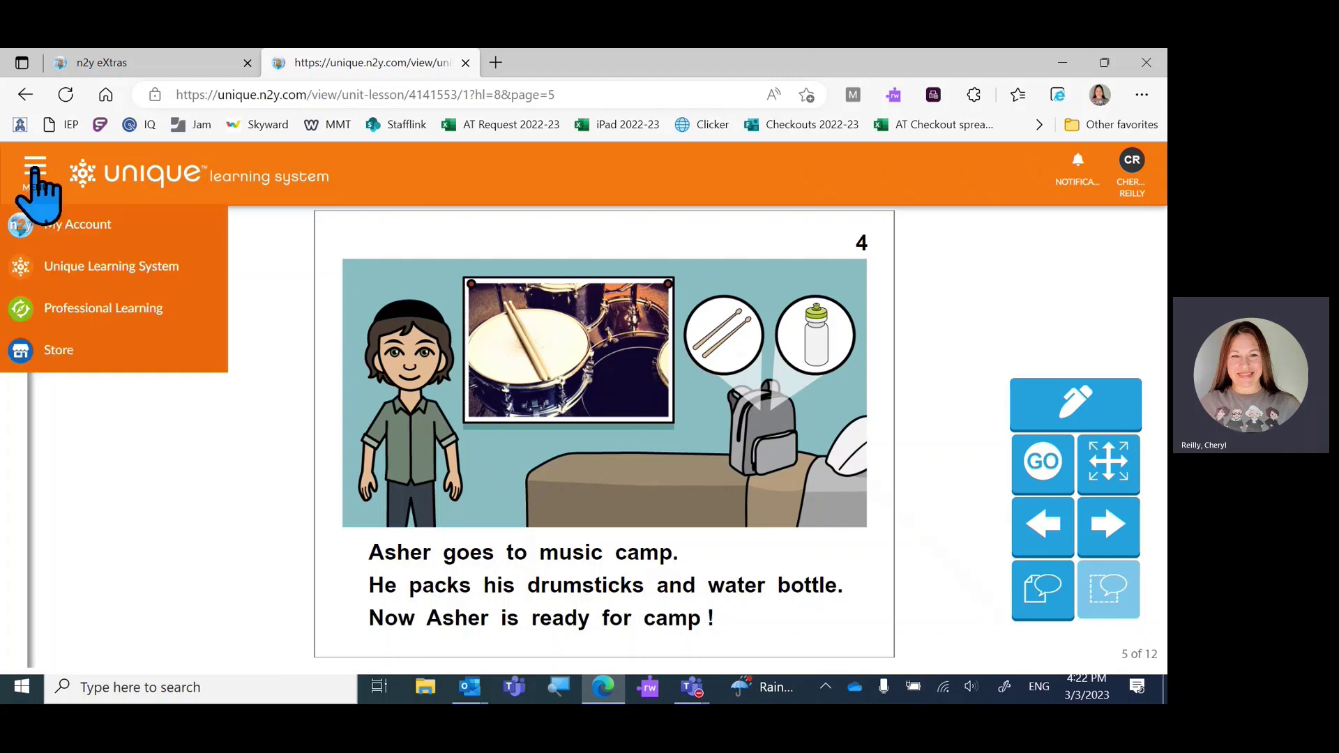
left_click(68, 269)
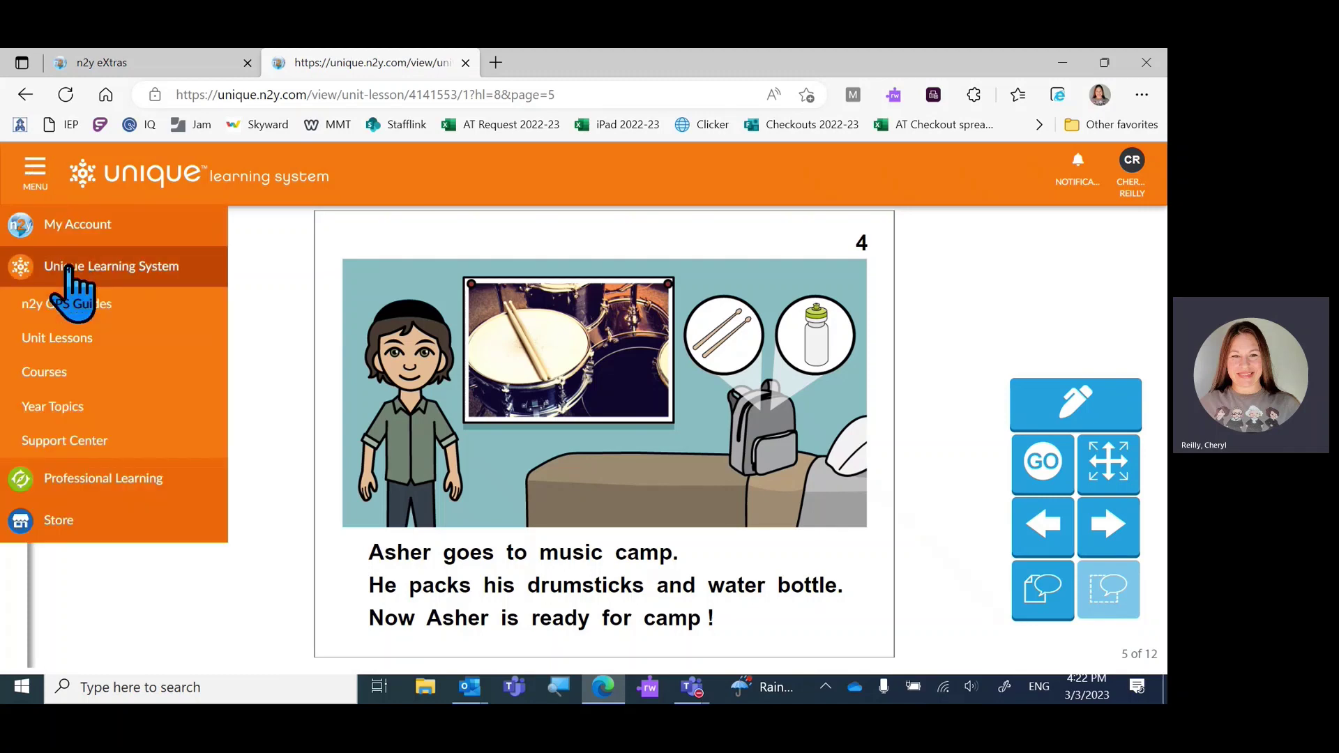
left_click(63, 340)
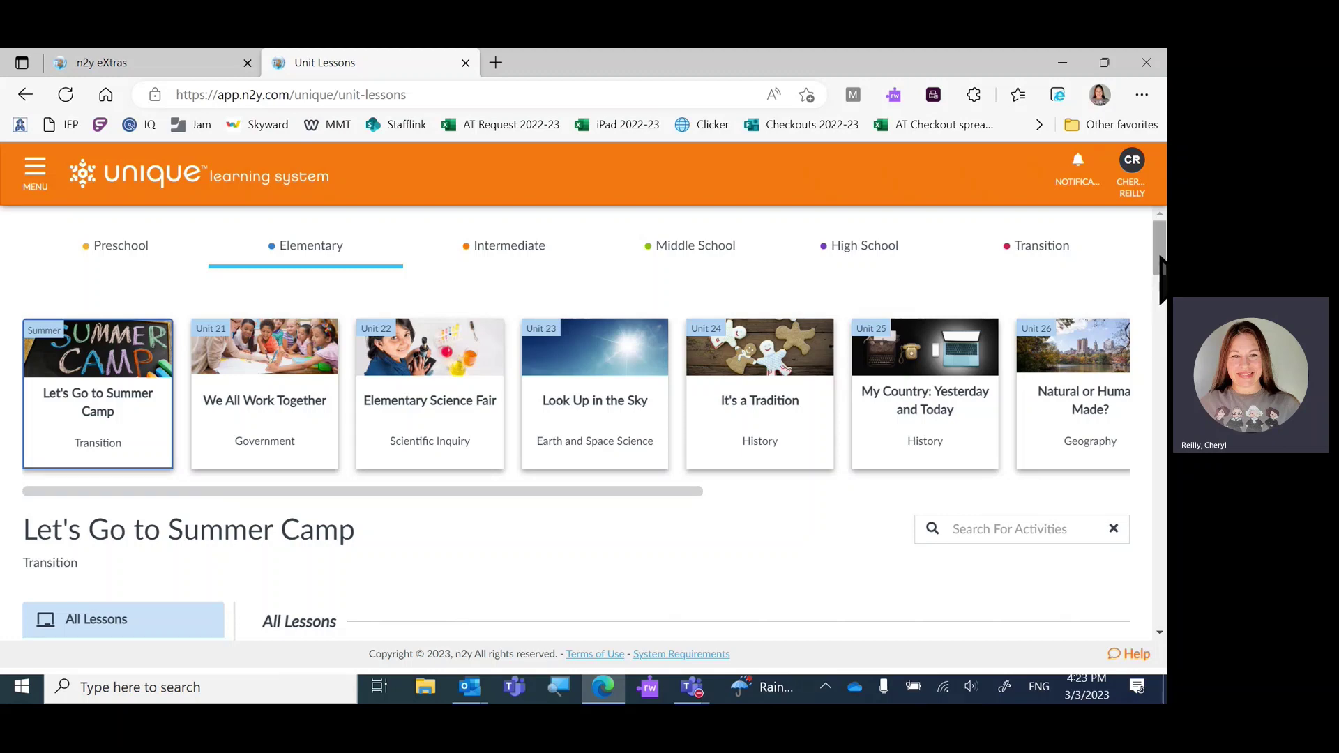
scroll(1159, 321, "down", 5)
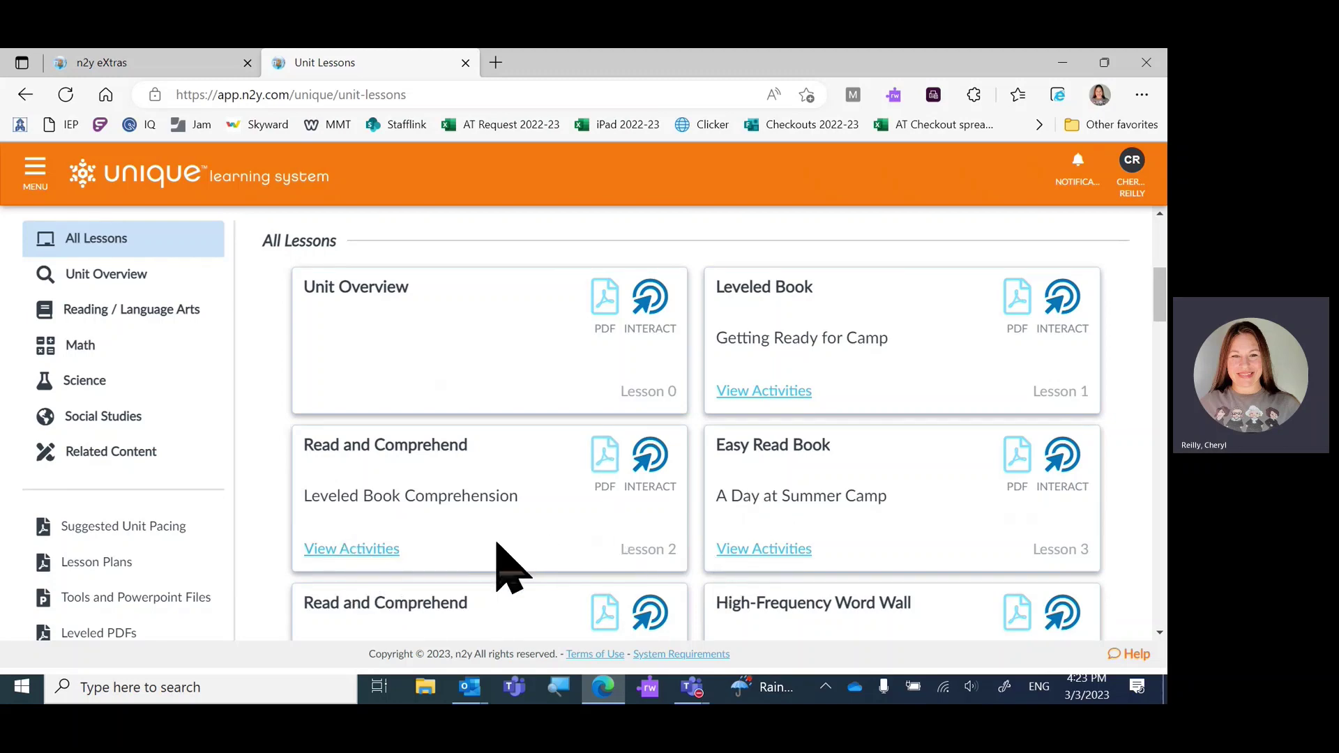
left_click(336, 549)
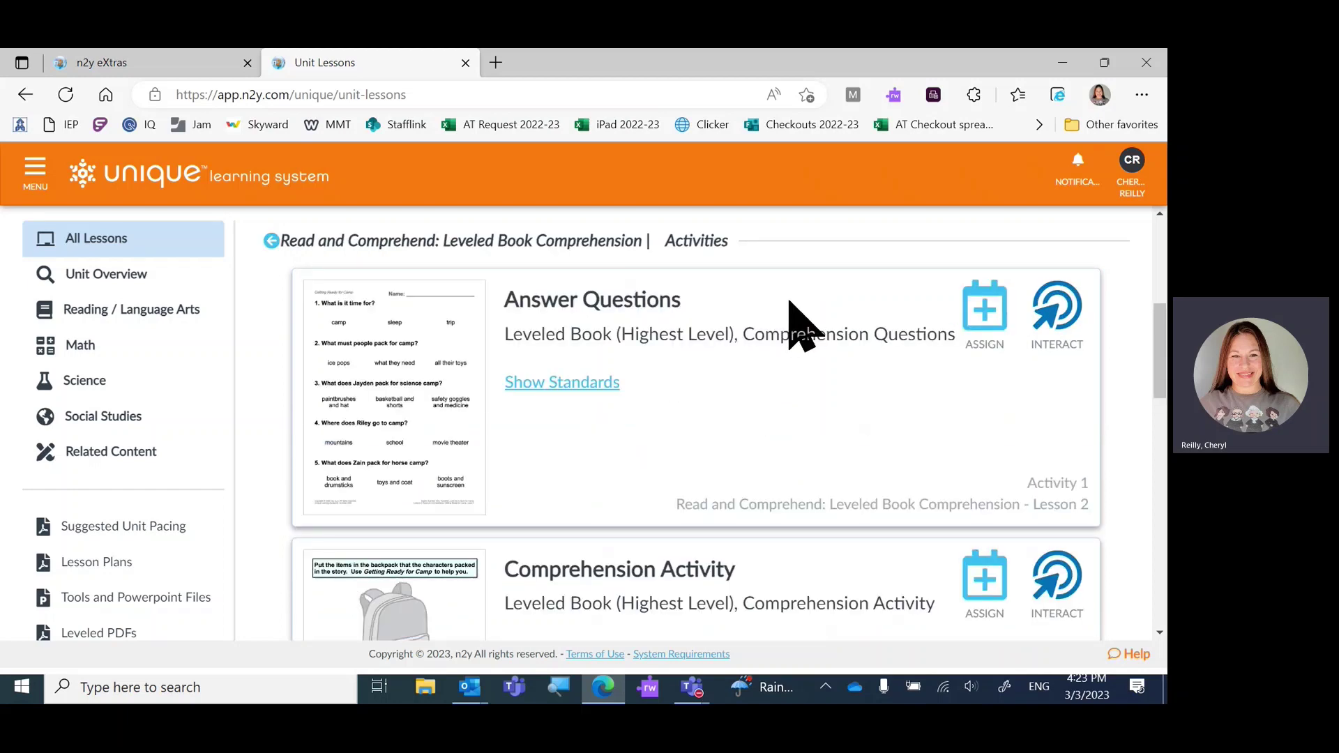
left_click(1057, 306)
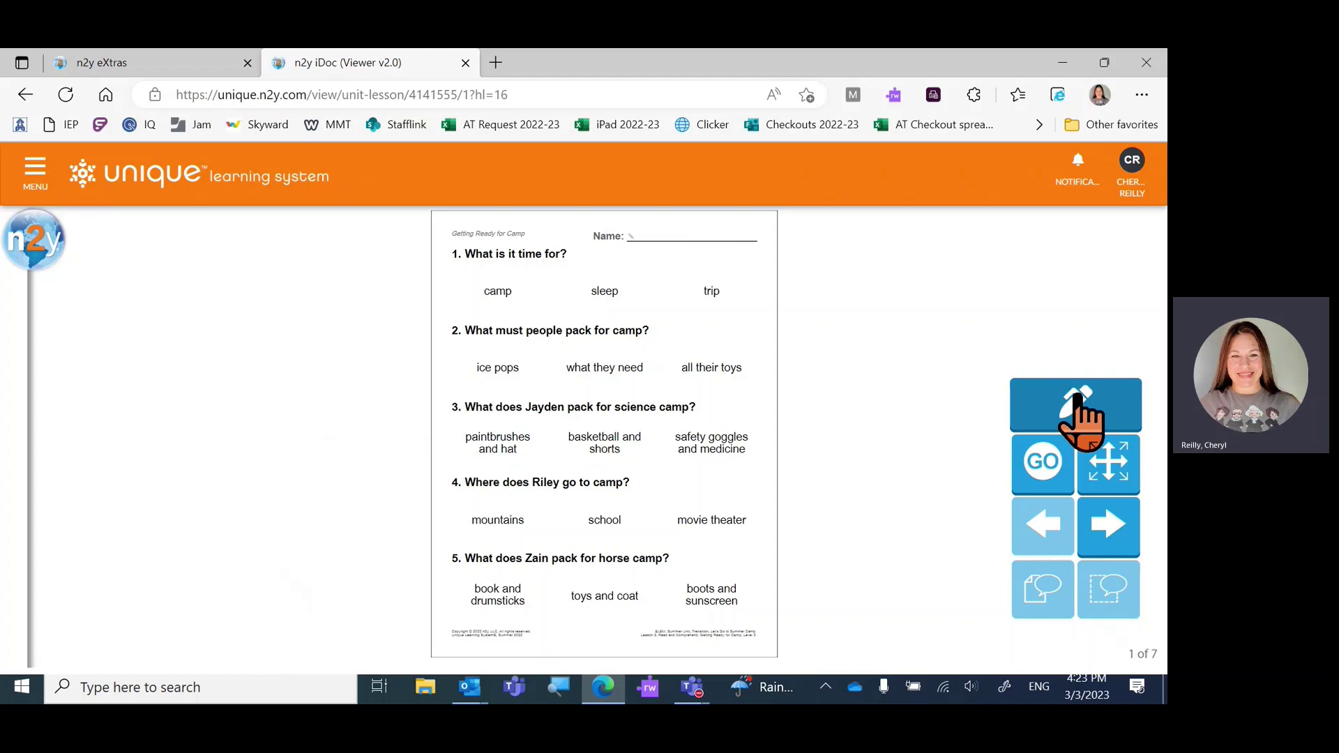
Step: Switch to the Level 1 Comprehension Questions and answer question 1 with 'camp'
left_click(1043, 471)
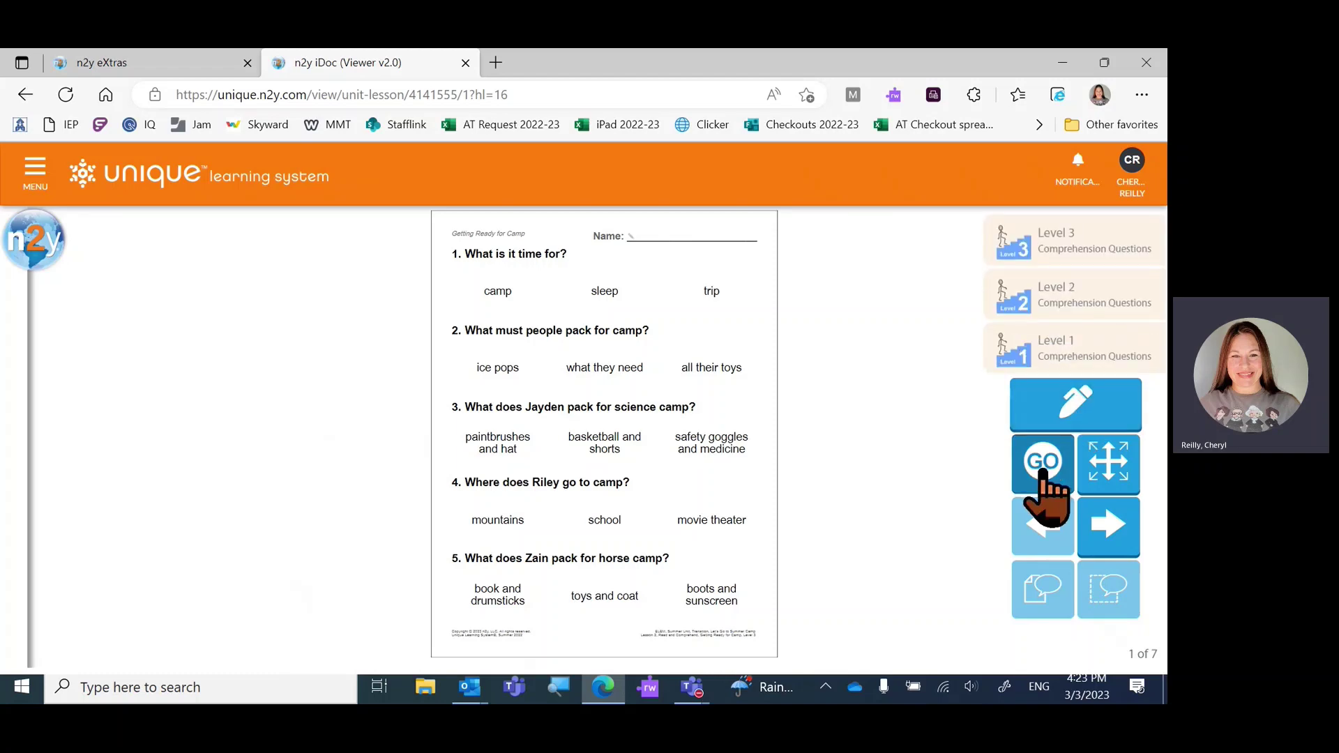
left_click(1062, 343)
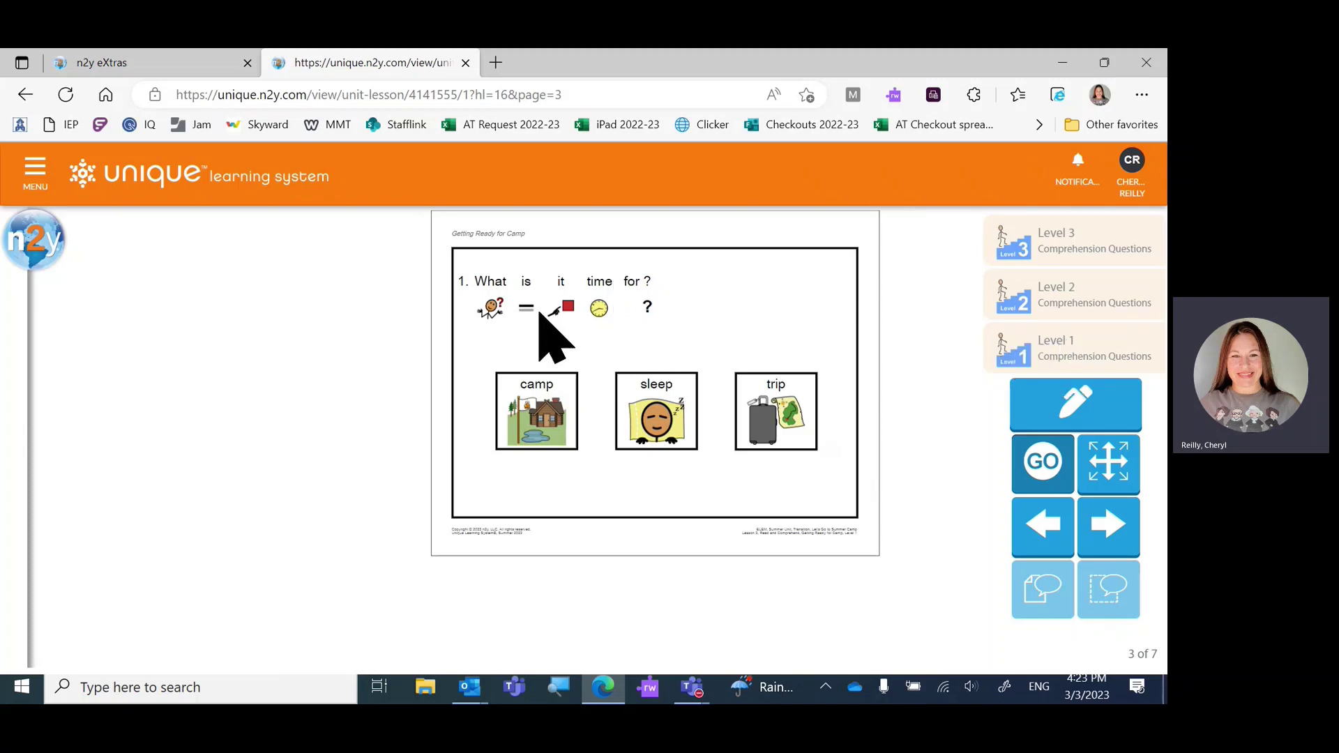
left_click(543, 422)
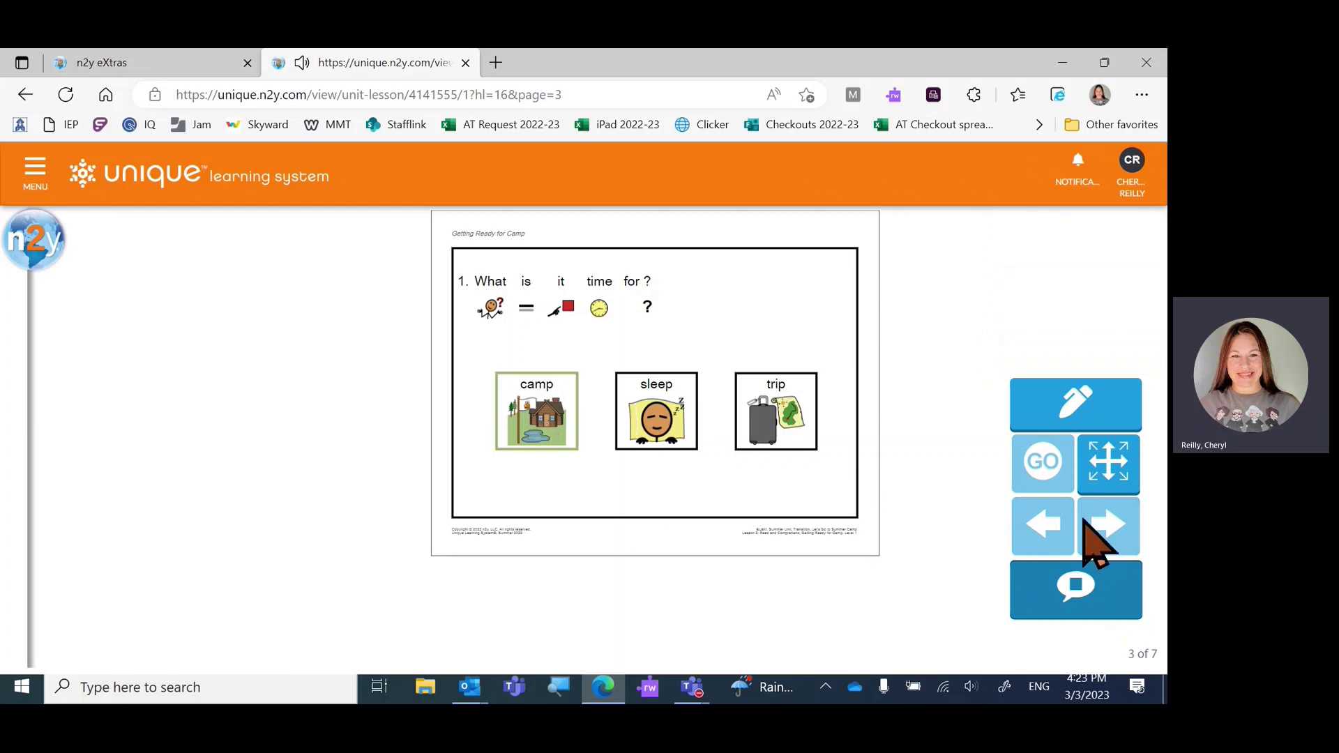
left_click(1114, 551)
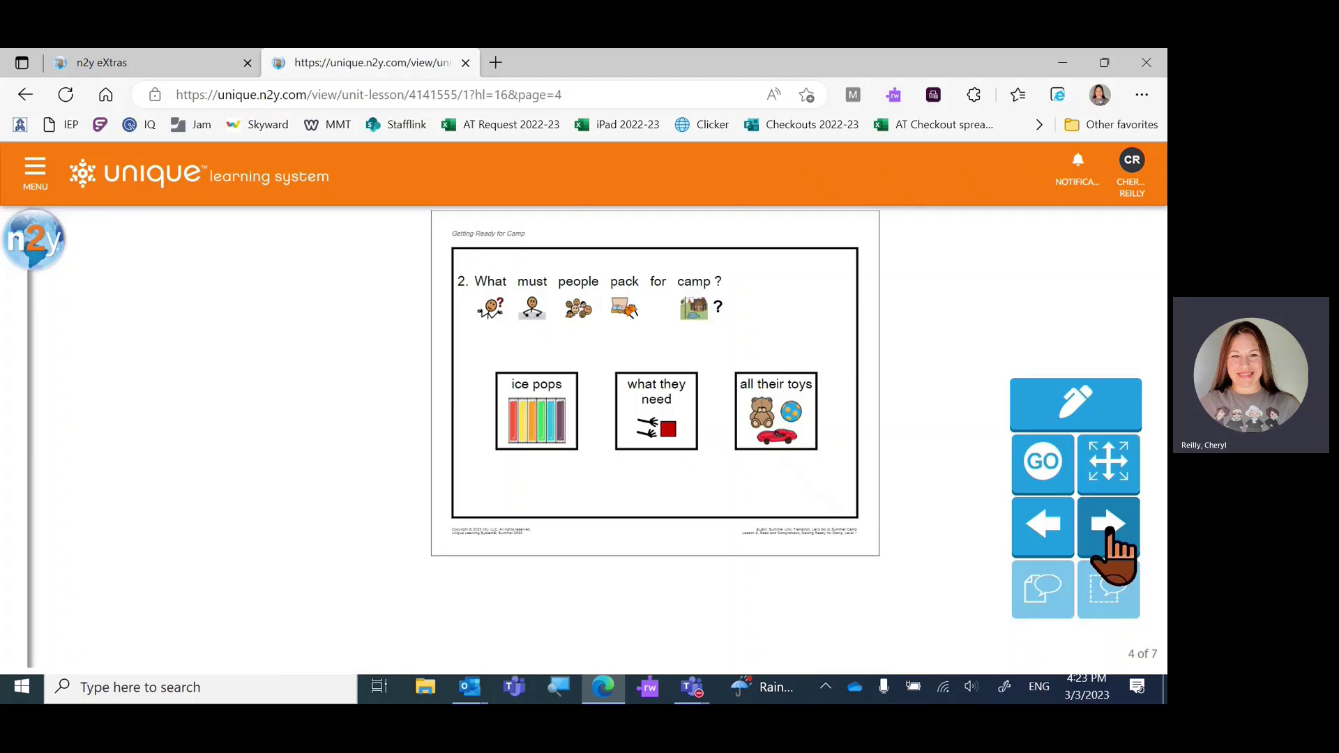
Step: Answer question 2 with 'what they need' and question 3 with safety goggles and medicine, then advance to question 5
left_click(1043, 586)
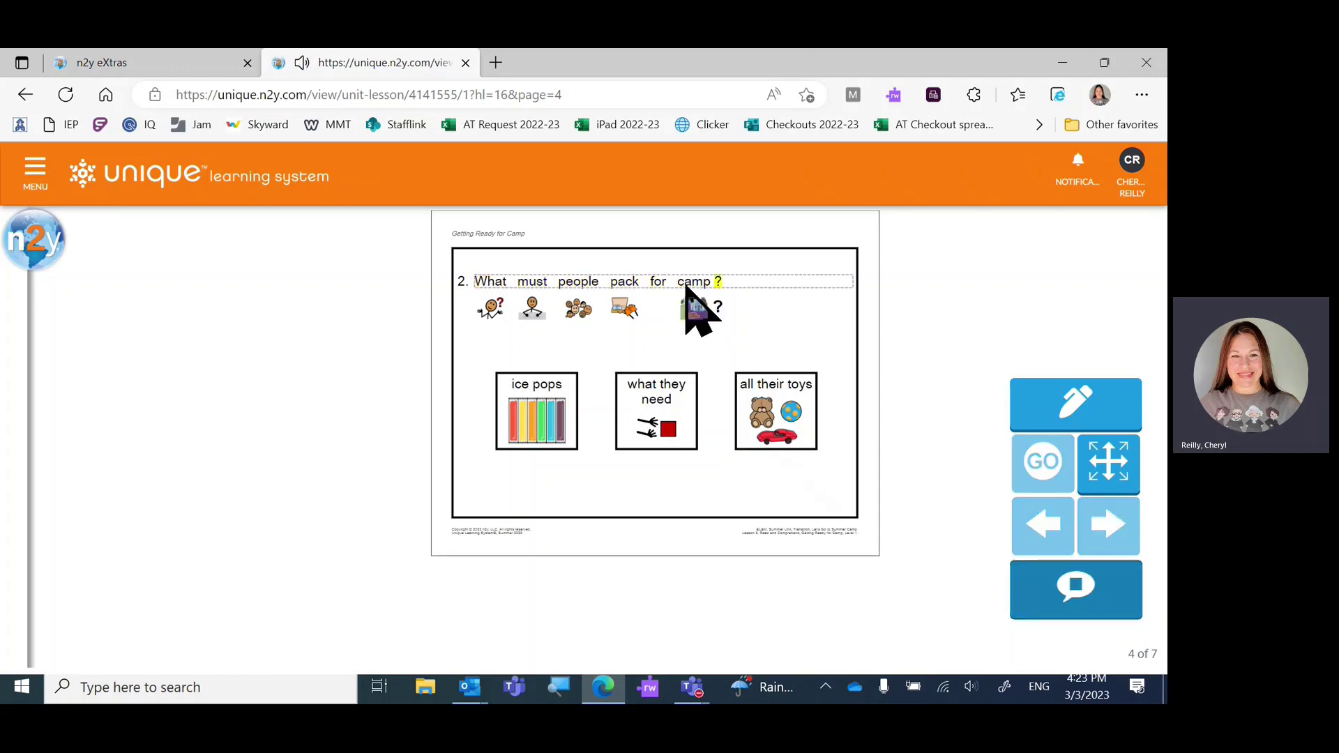
left_click(666, 413)
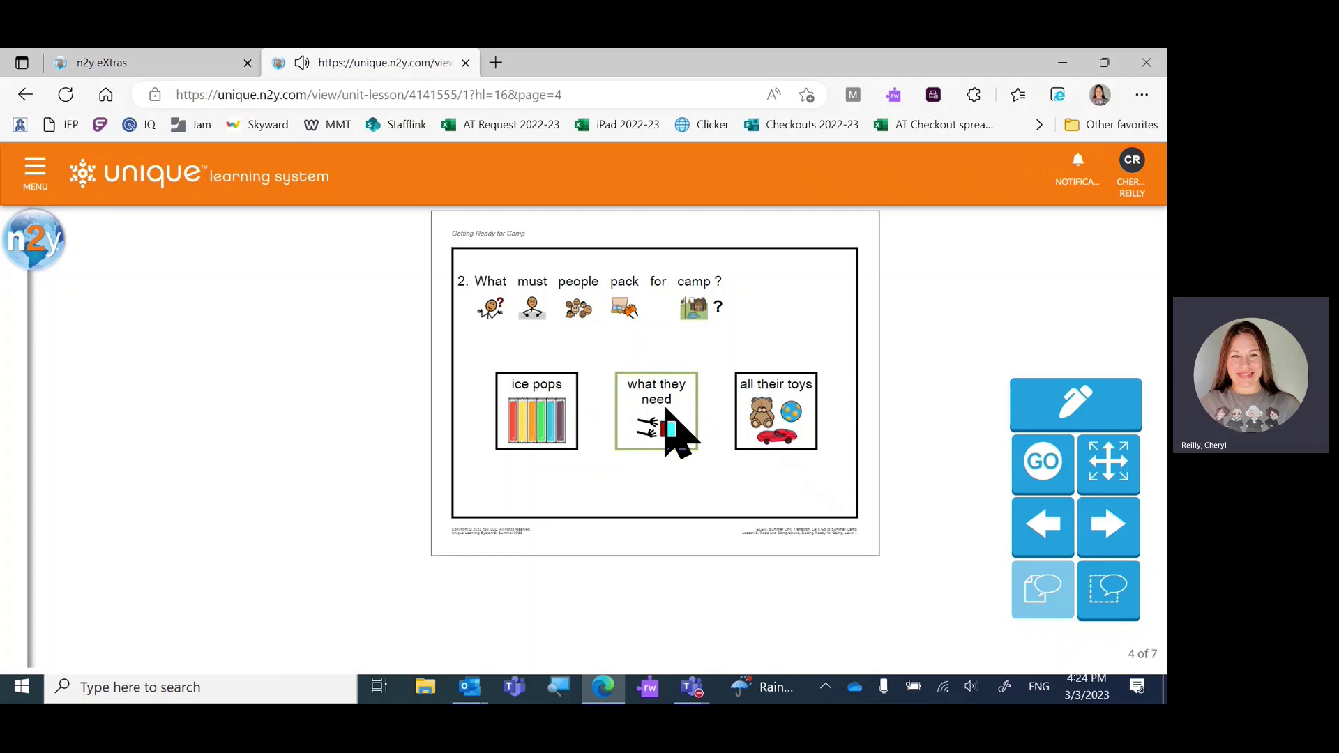
left_click(1113, 527)
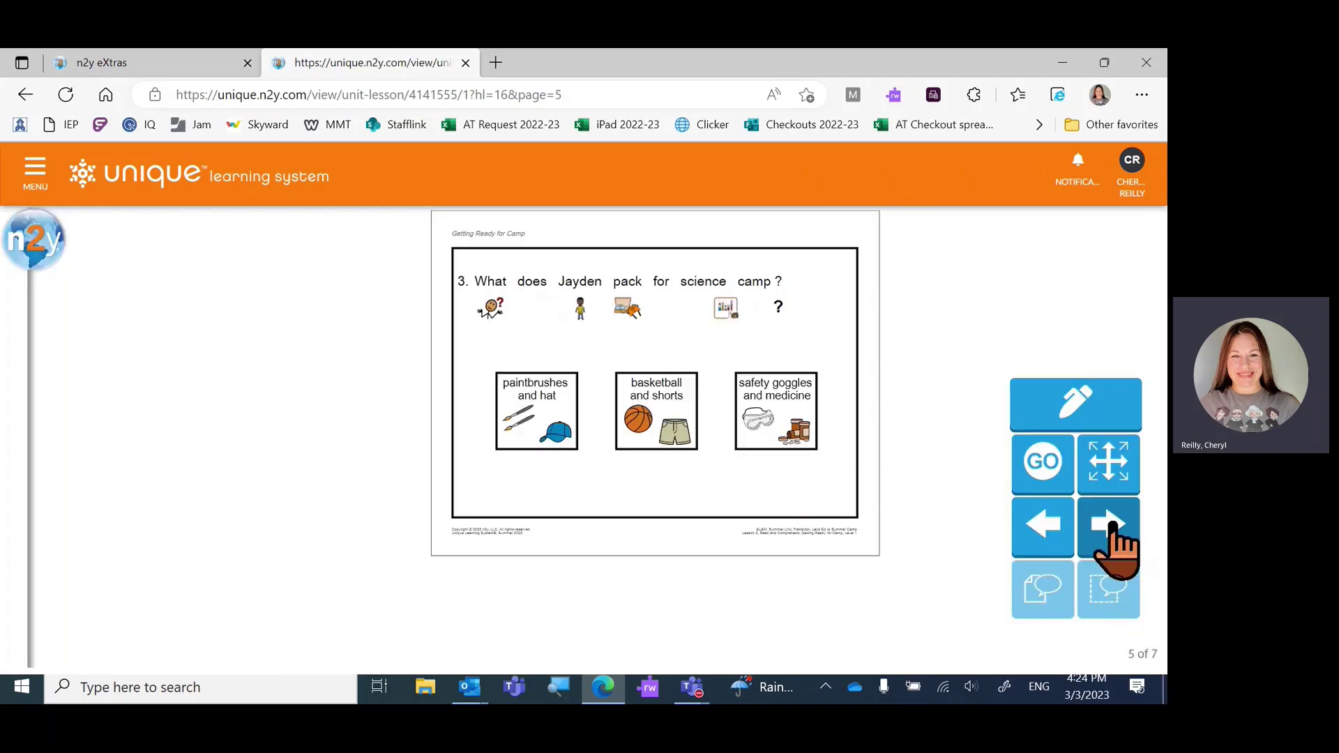
left_click(674, 286)
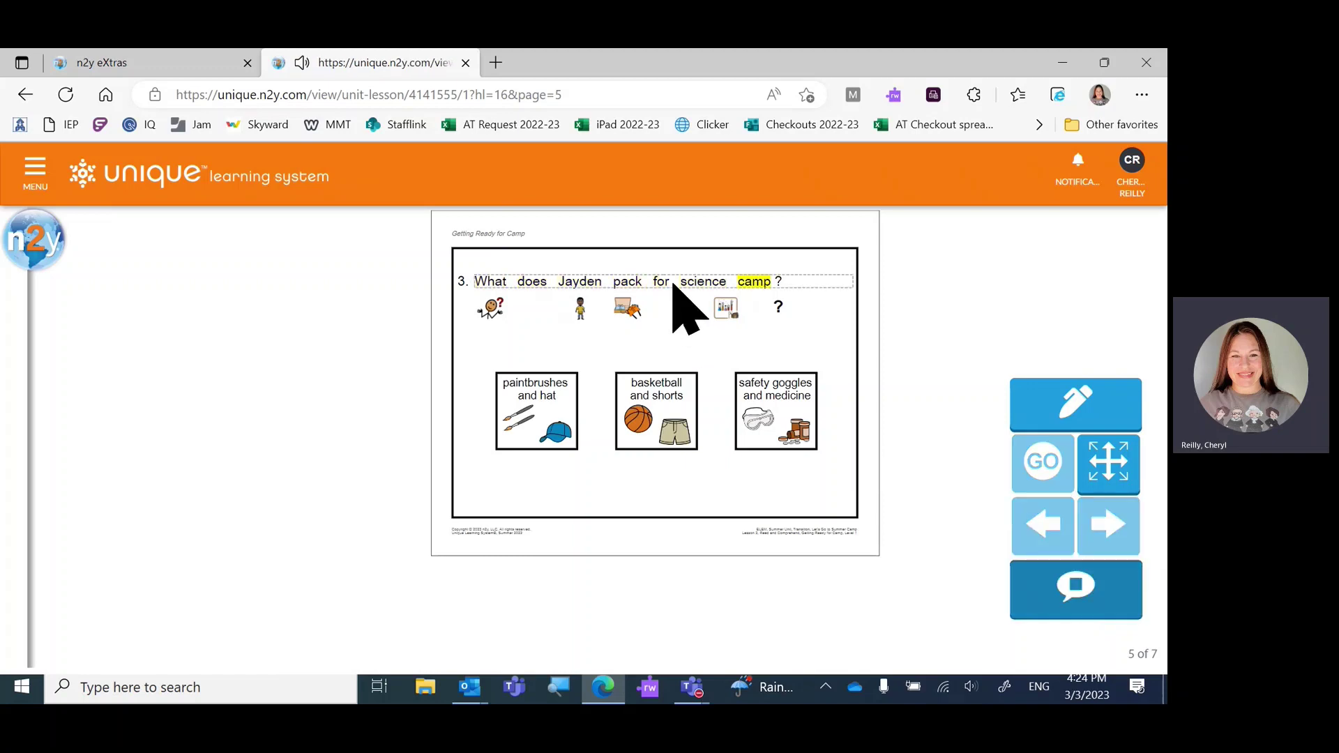
left_click(653, 428)
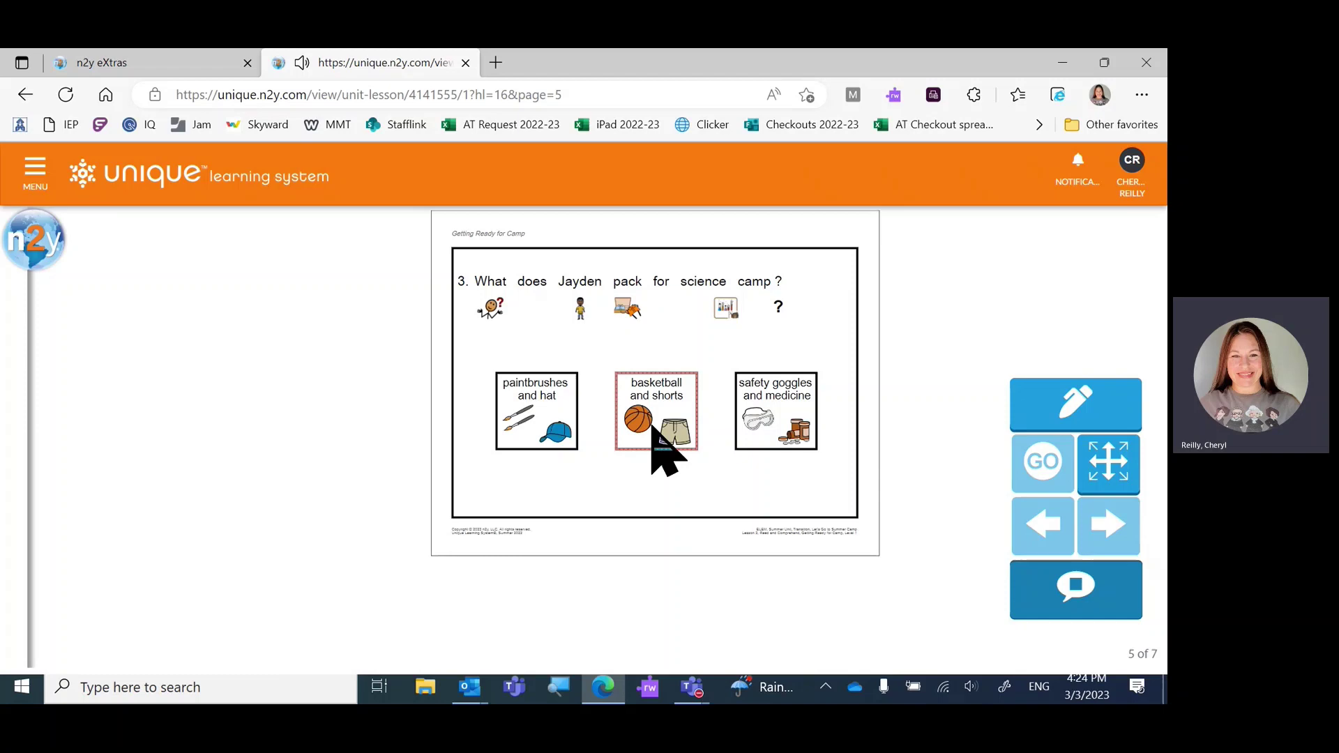
left_click(793, 409)
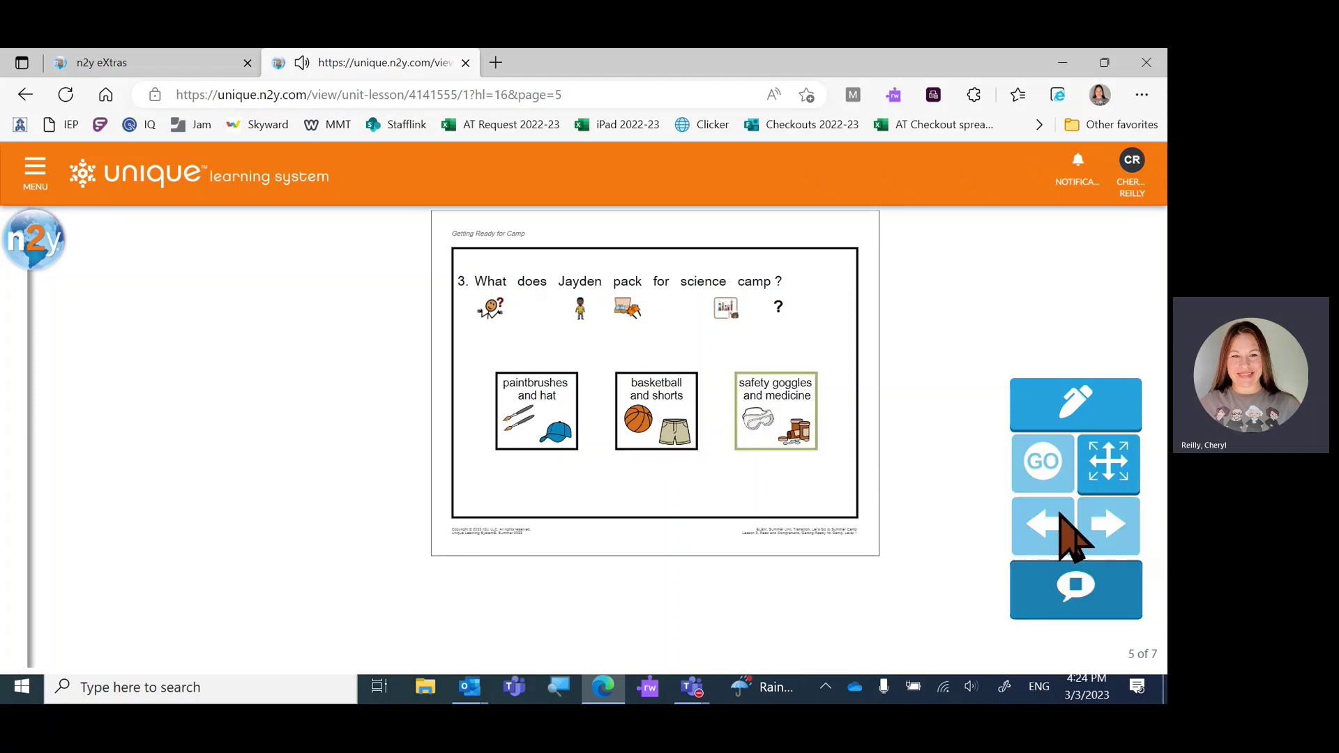
left_click(1110, 525)
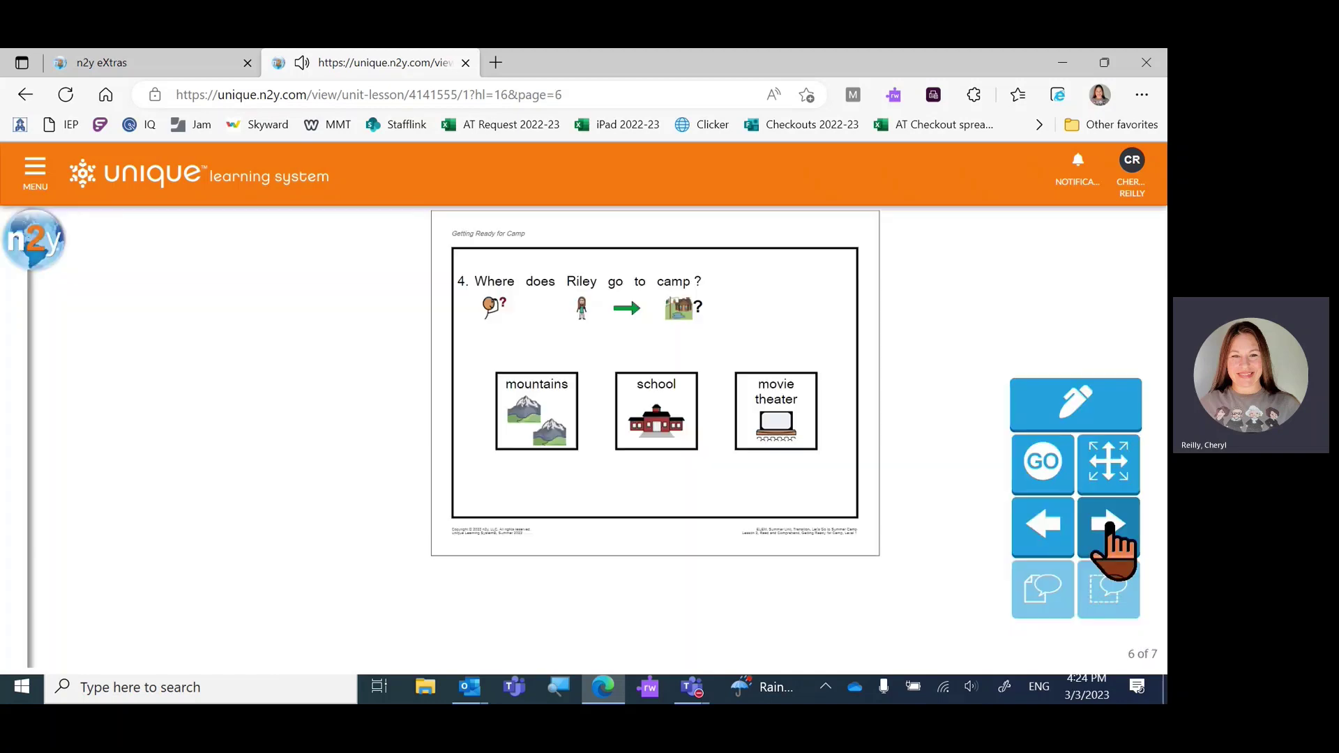
left_click(1109, 526)
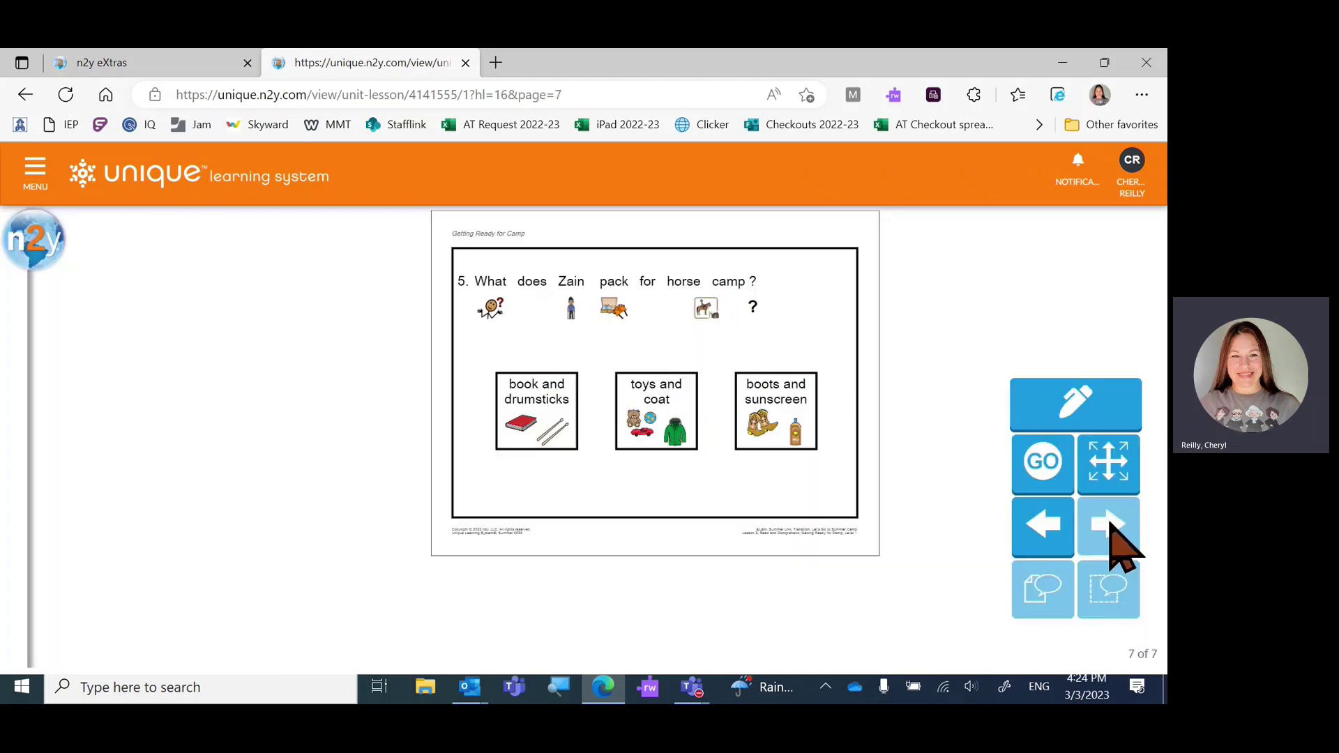
Step: Return to Unit Lessons and open Lesson 2's backpack Comprehension Activity
left_click(35, 171)
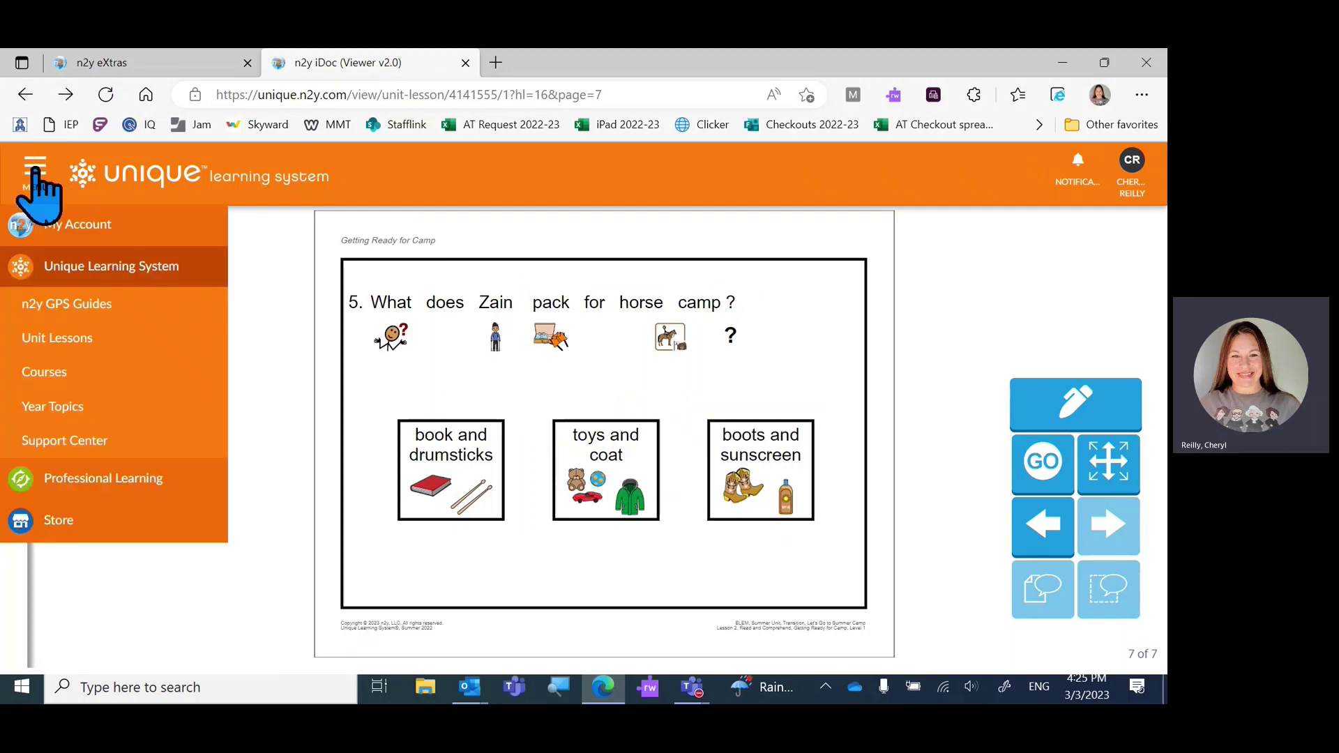
left_click(60, 339)
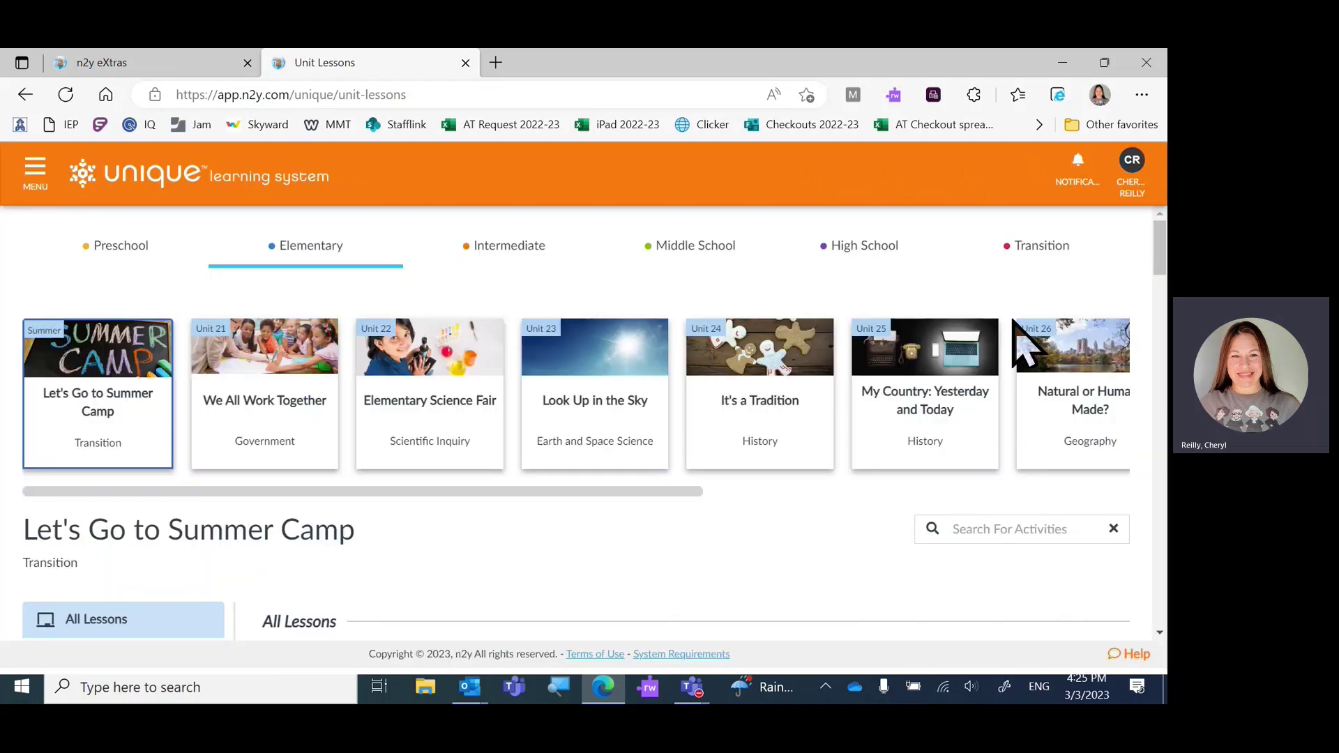
scroll(1161, 594, "down", 5)
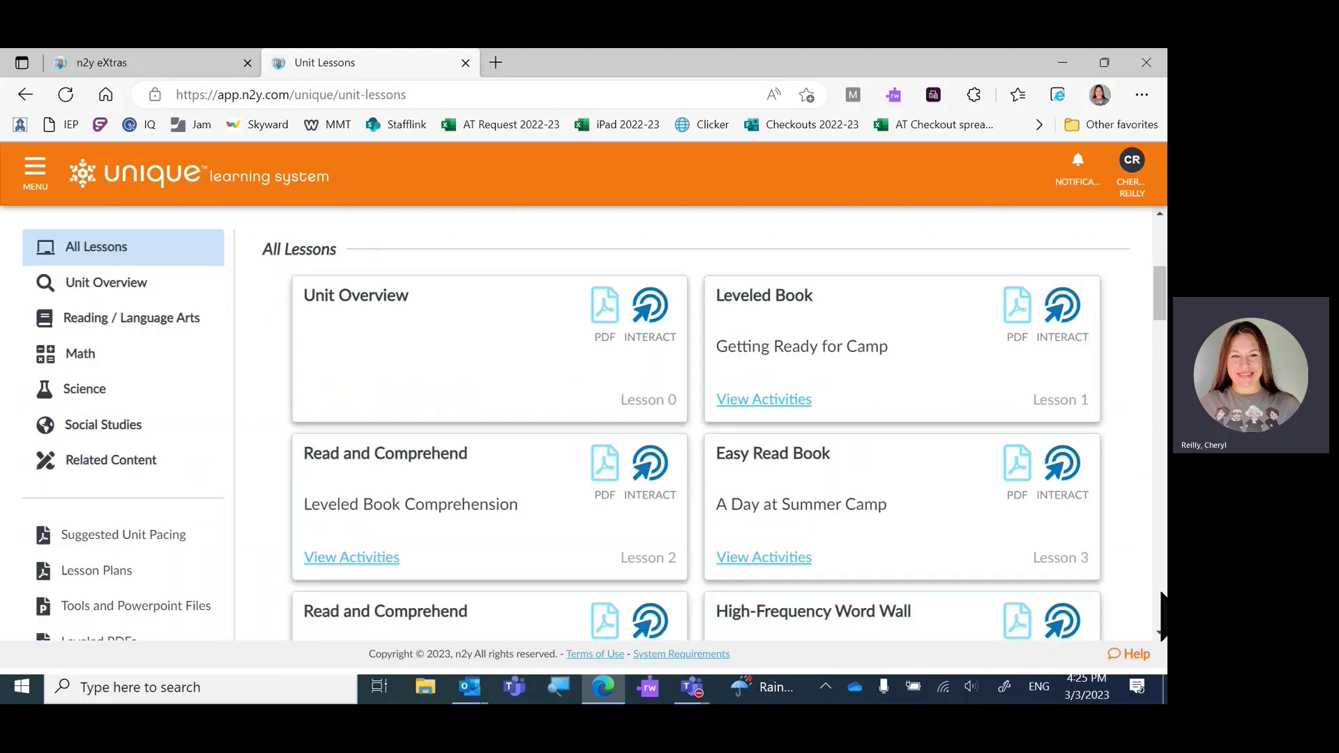
left_click(354, 549)
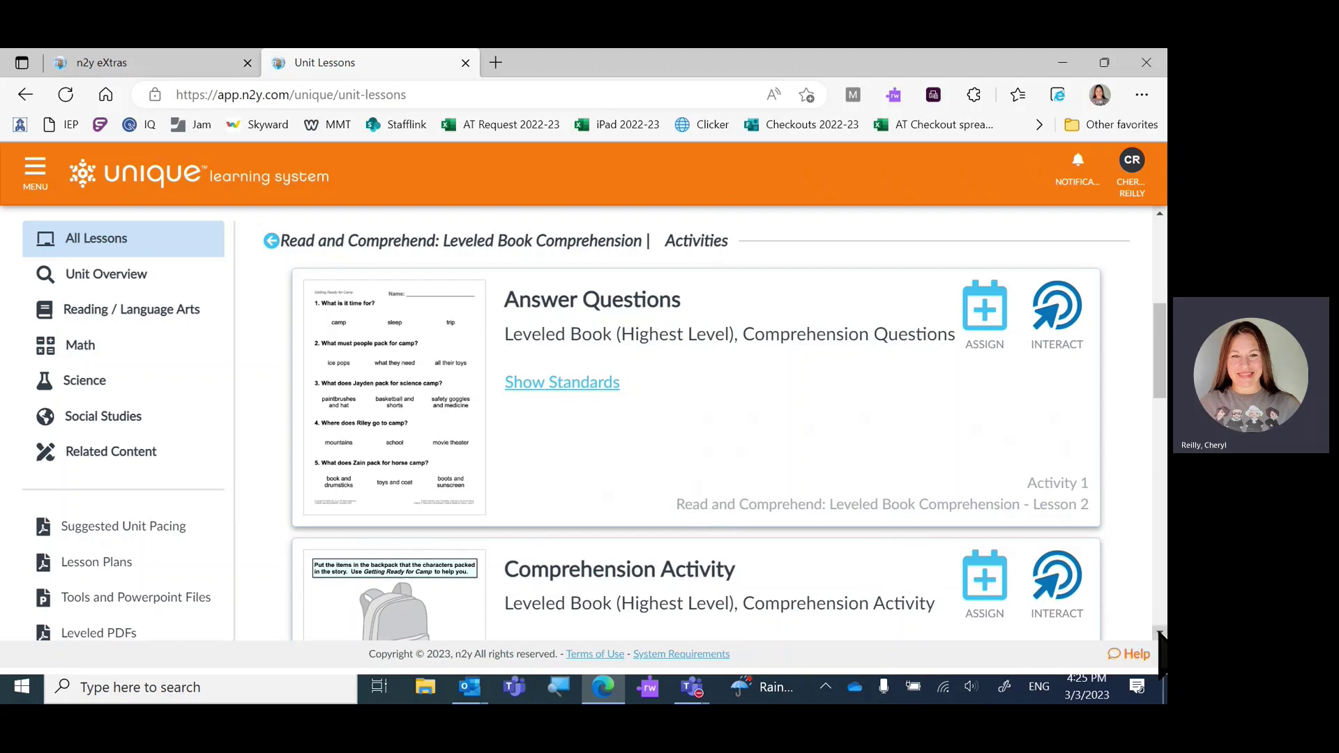
scroll(1159, 632, "down", 3)
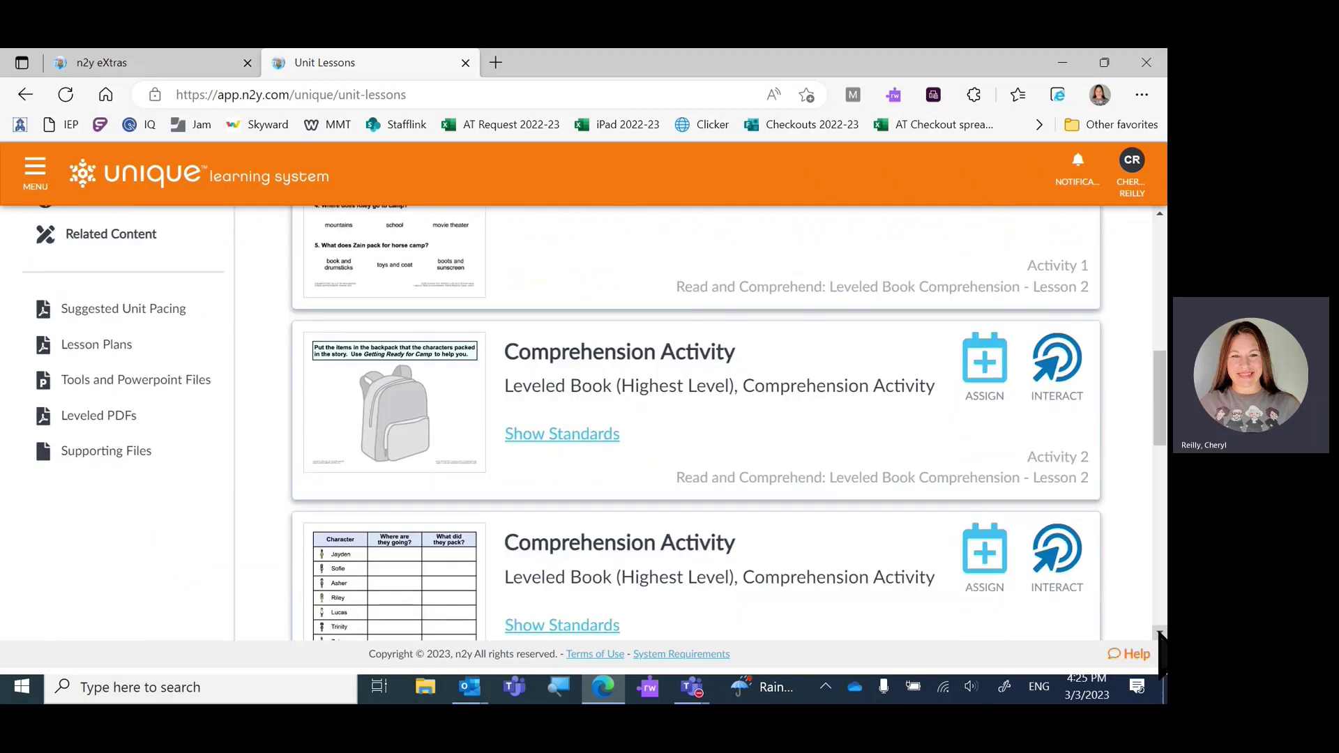
left_click(1055, 366)
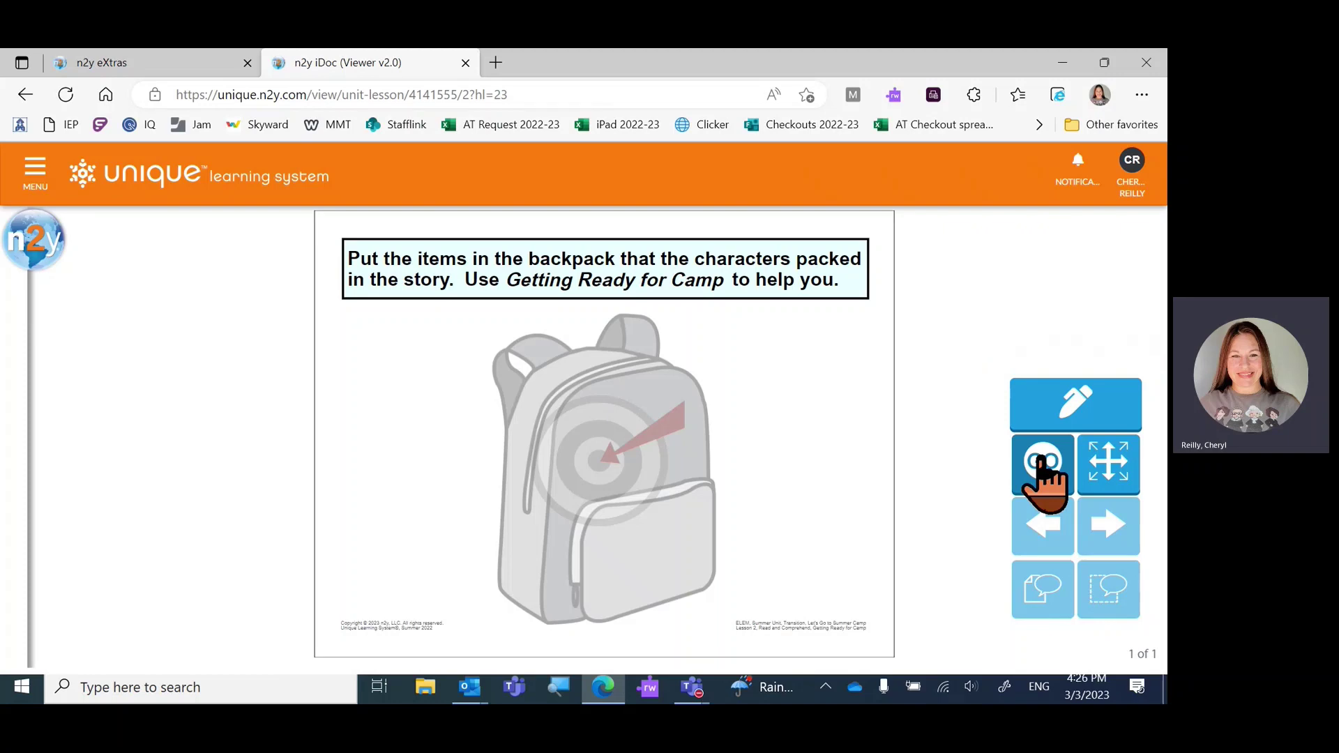
Step: Hear the instructions, then pack the basketball, boots and paintbrushes into the backpack from the choice board
left_click(478, 276)
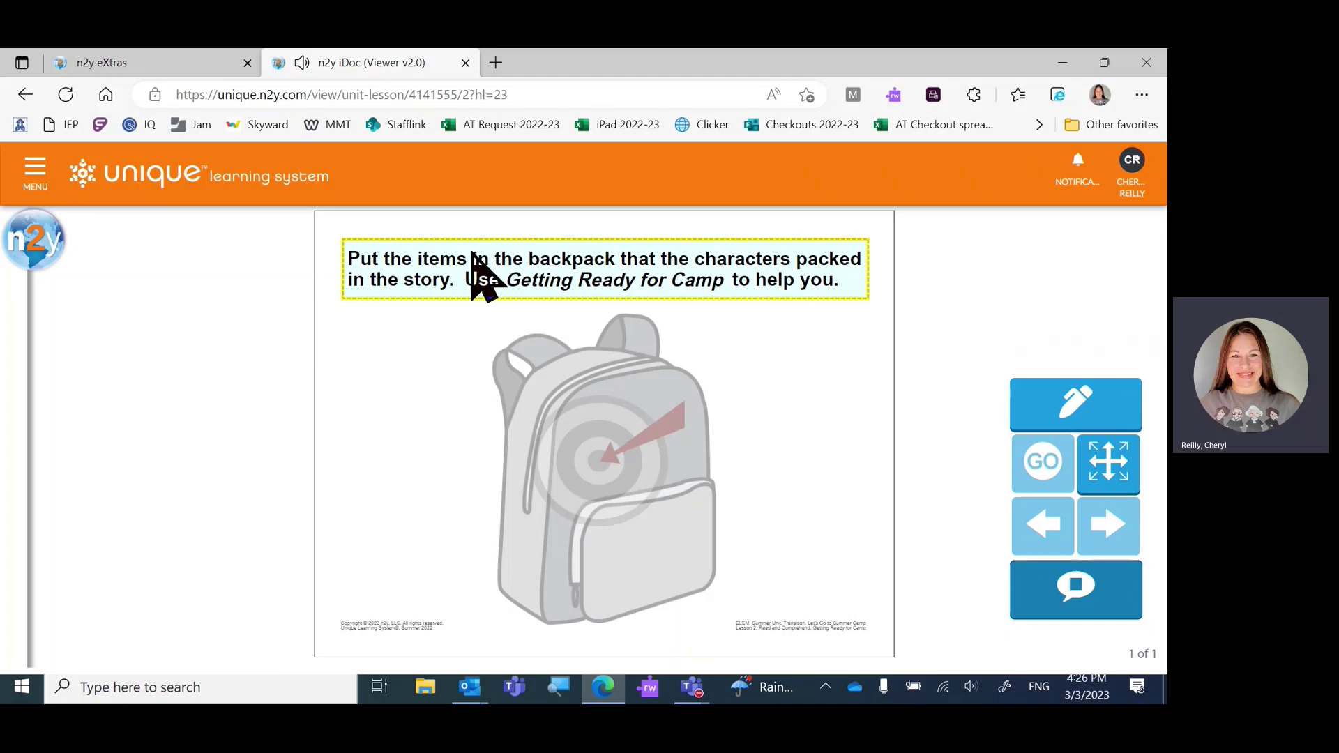
left_click(1081, 600)
left_click(598, 453)
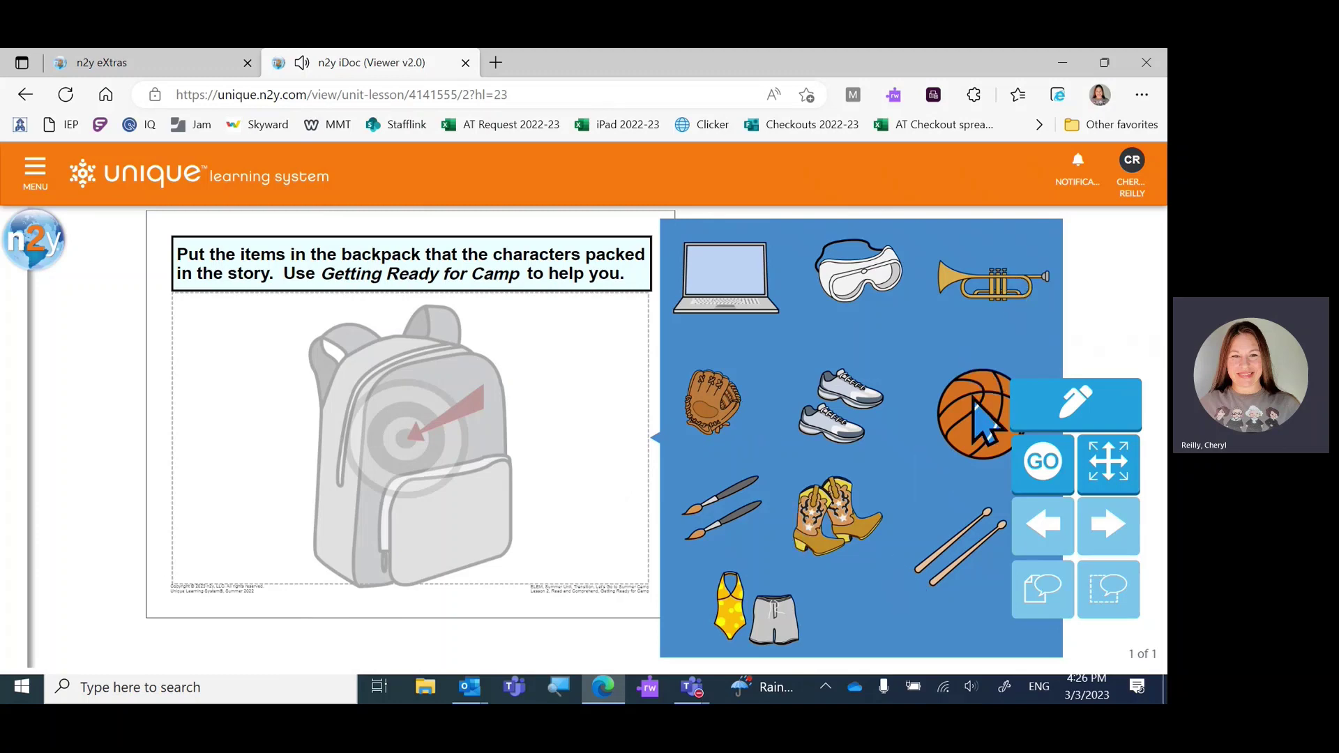
left_click_drag(979, 418, 397, 438)
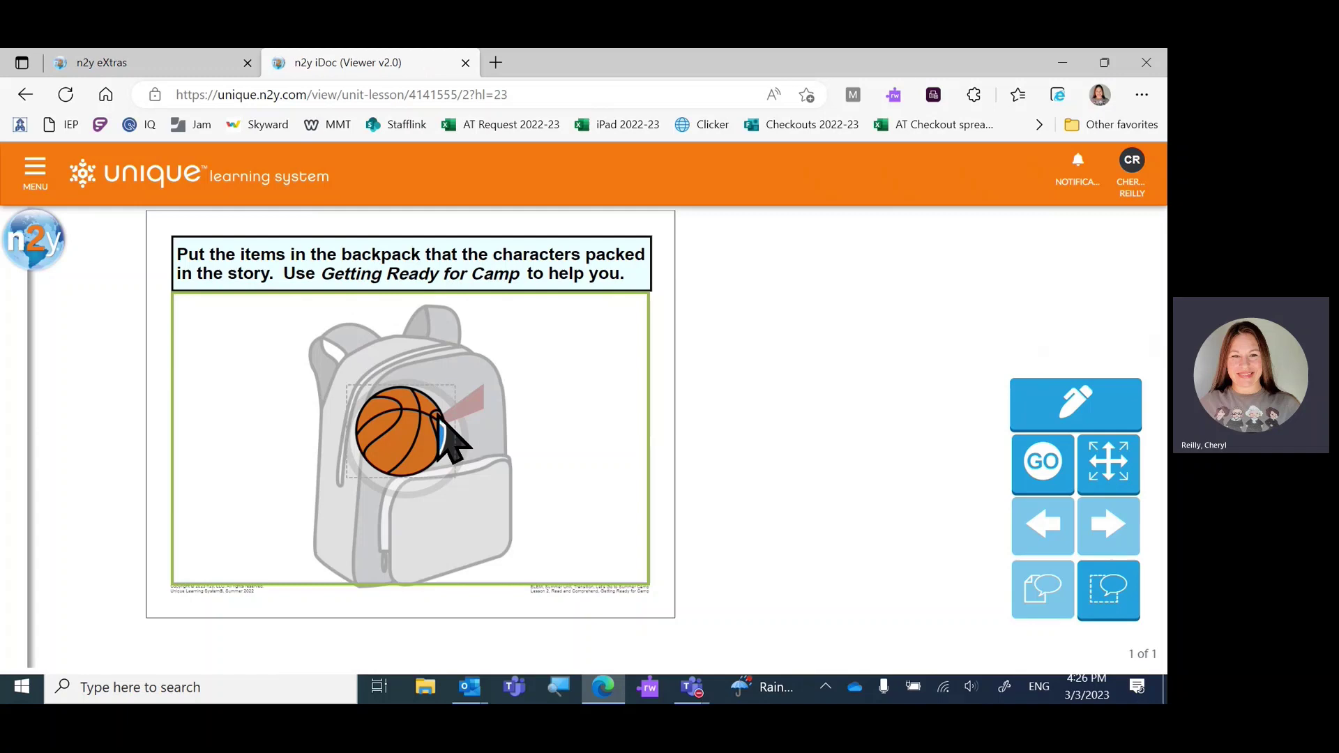
left_click(432, 436)
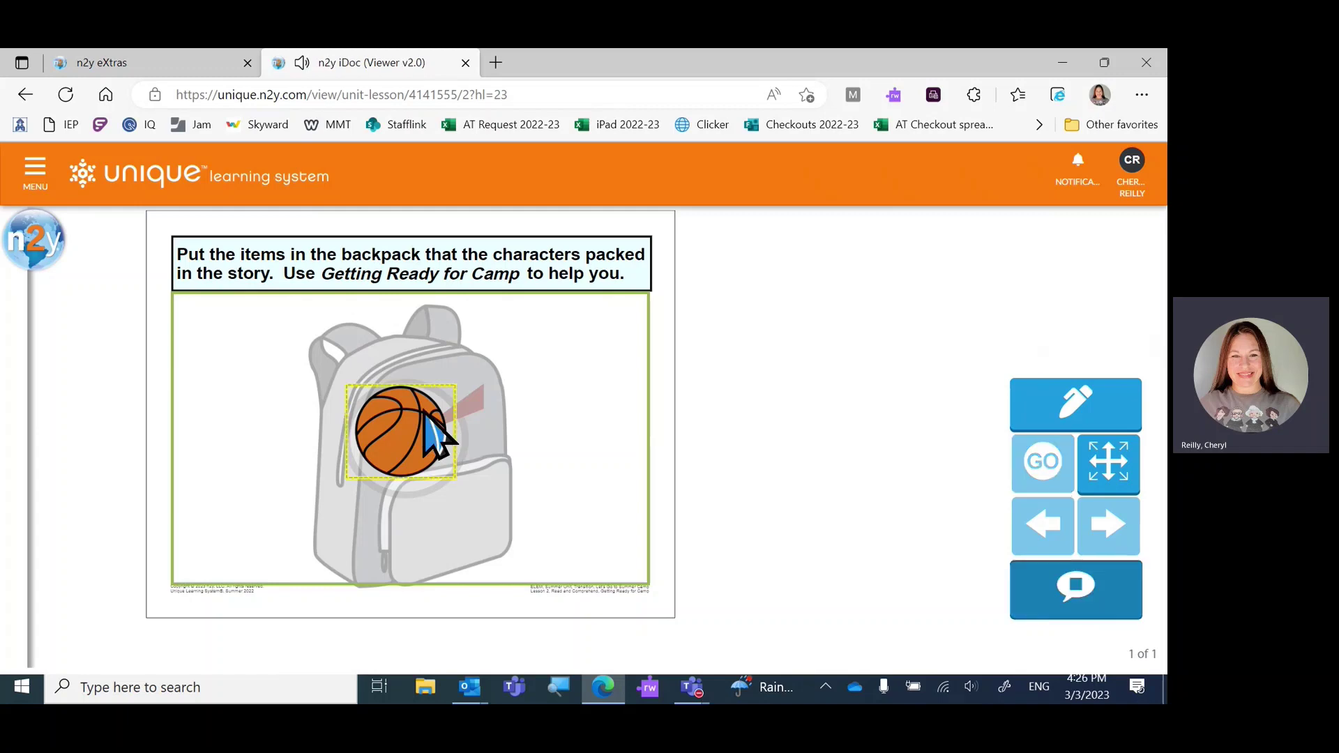
left_click(437, 438)
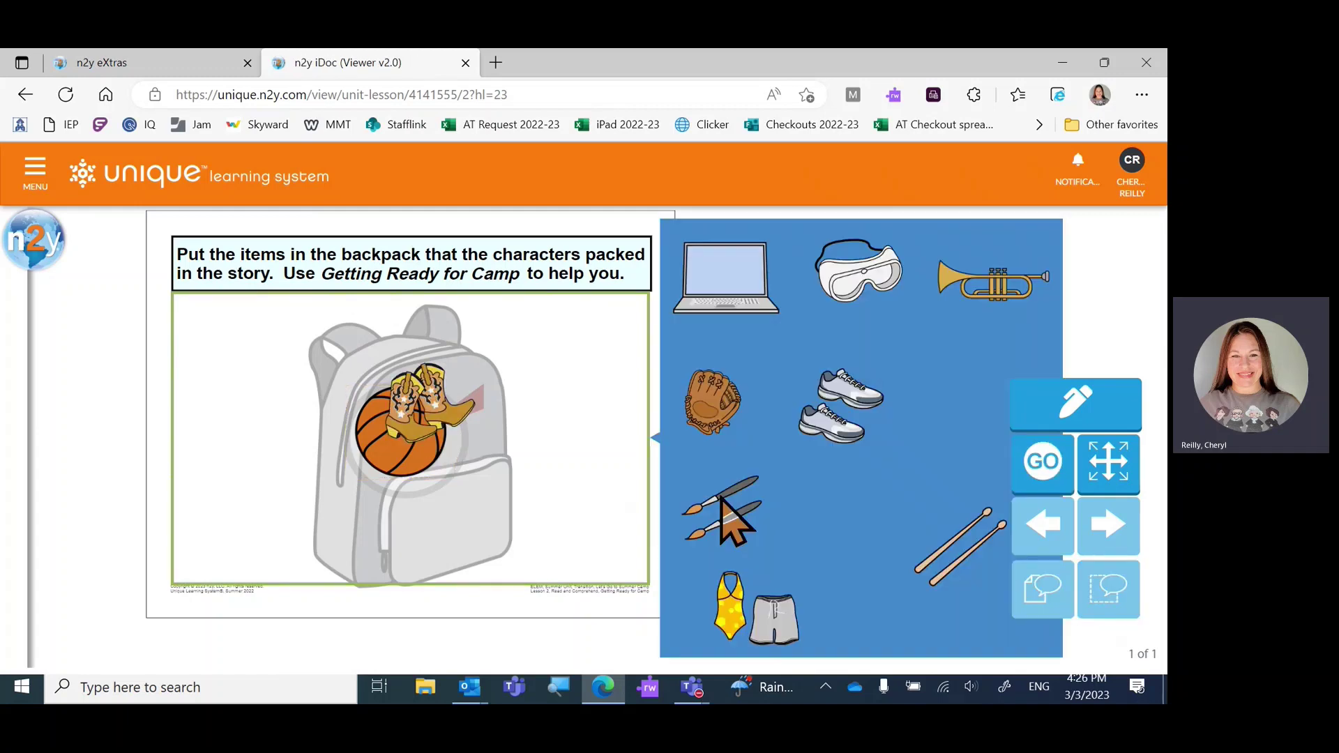
left_click(732, 522)
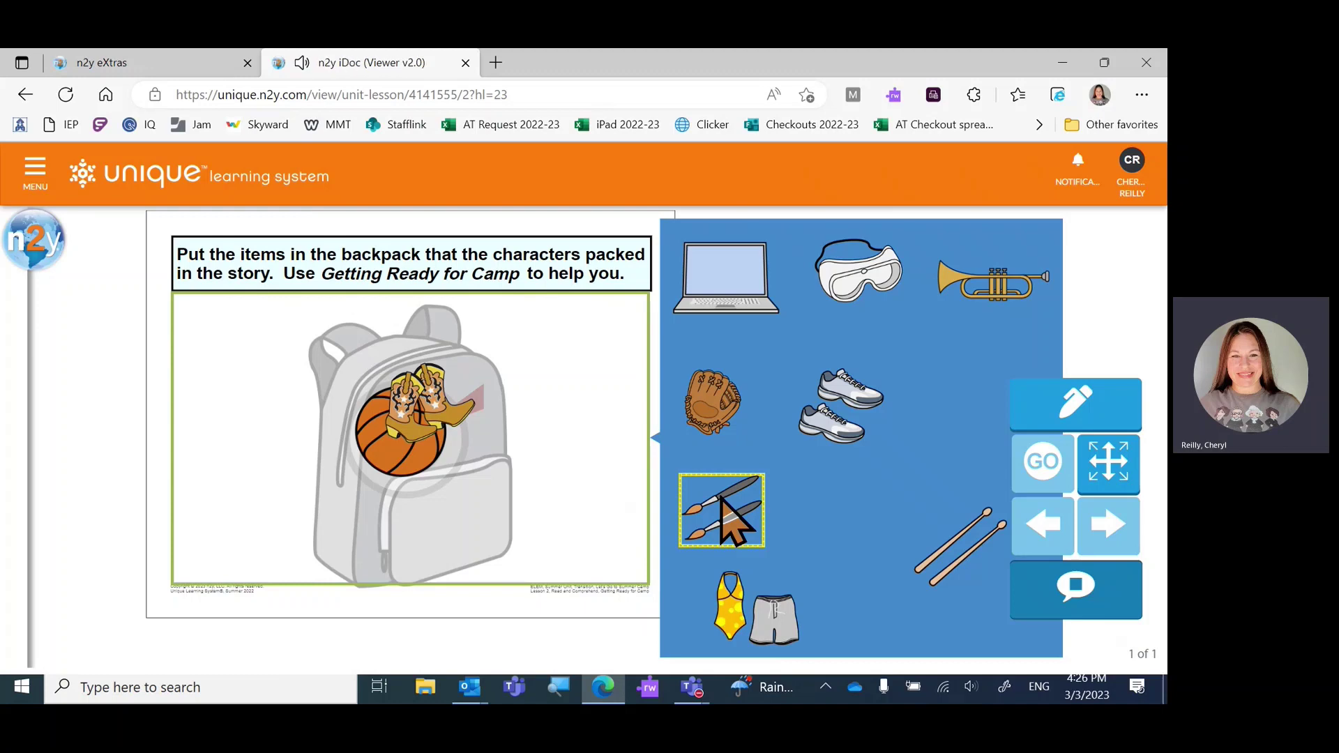
left_click(732, 522)
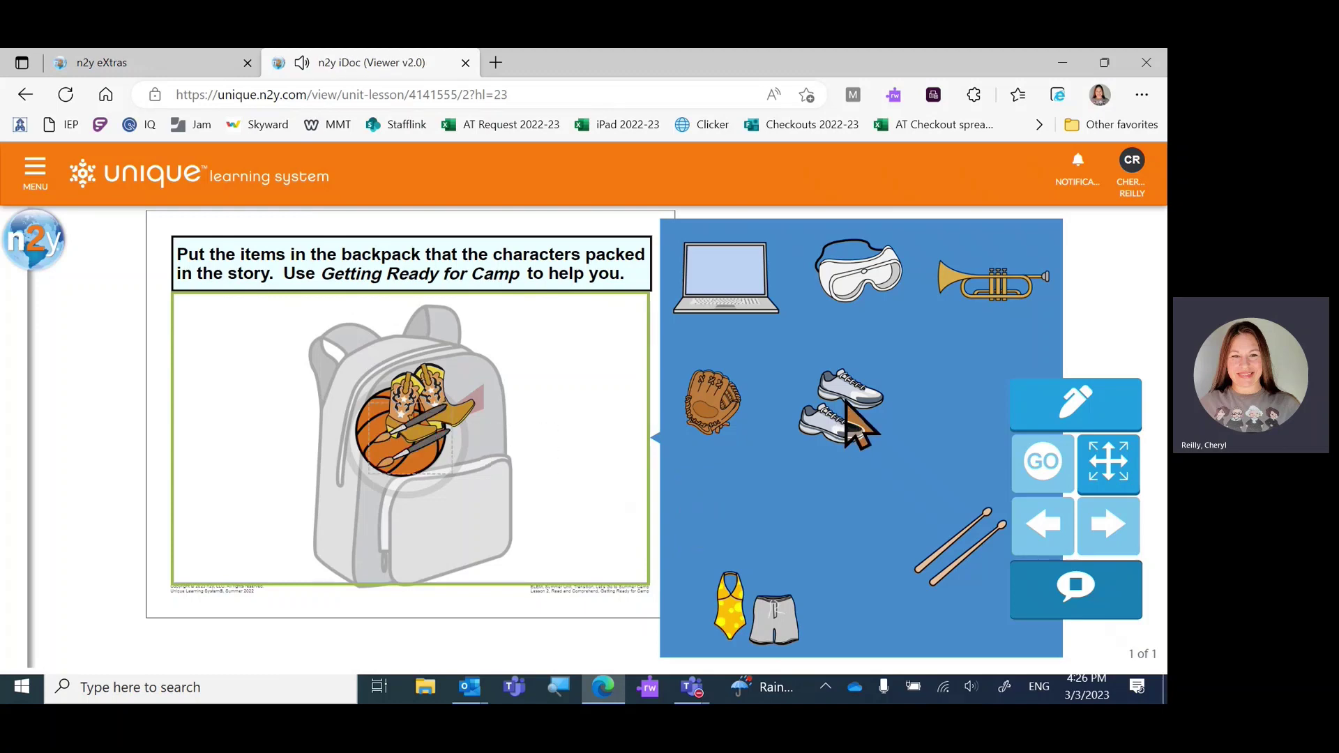
left_click(708, 482)
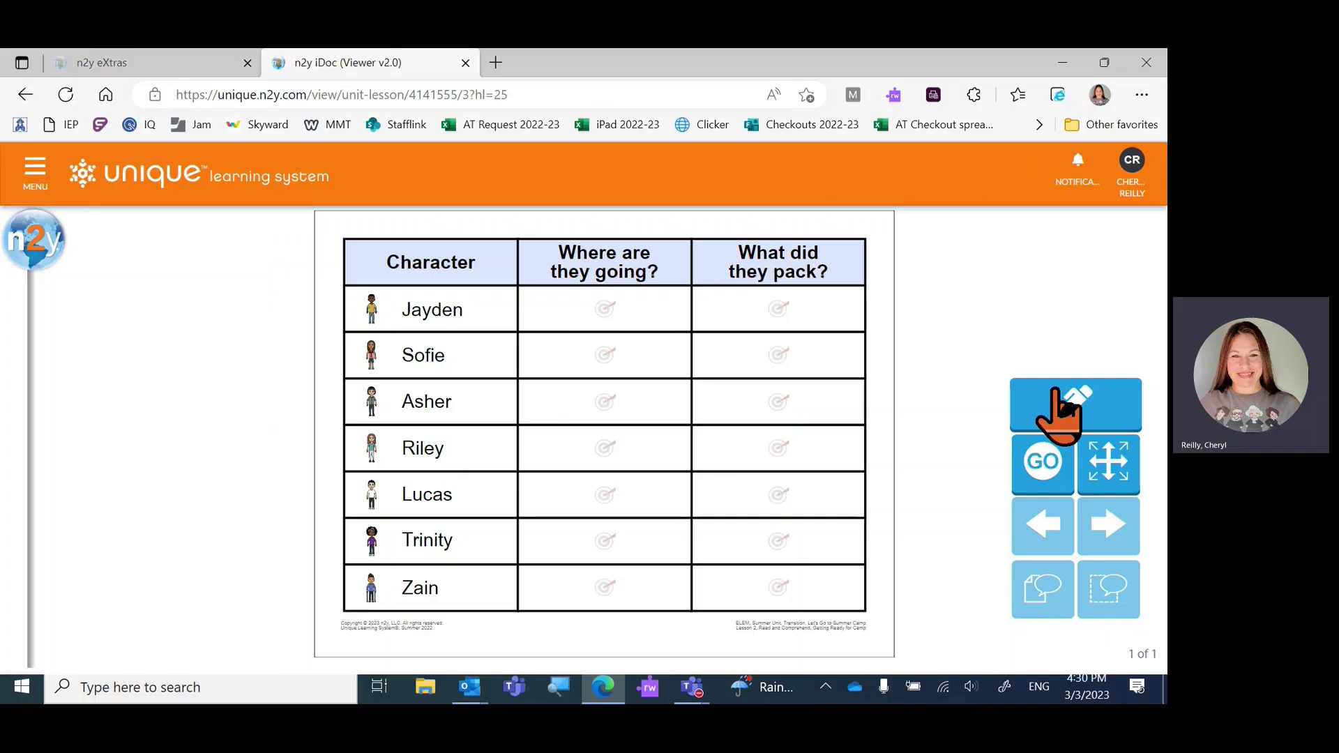
Step: Load the Matching Chart and fill Jayden's row with horse camp and safety goggles and medicine
left_click(1043, 464)
left_click(1061, 352)
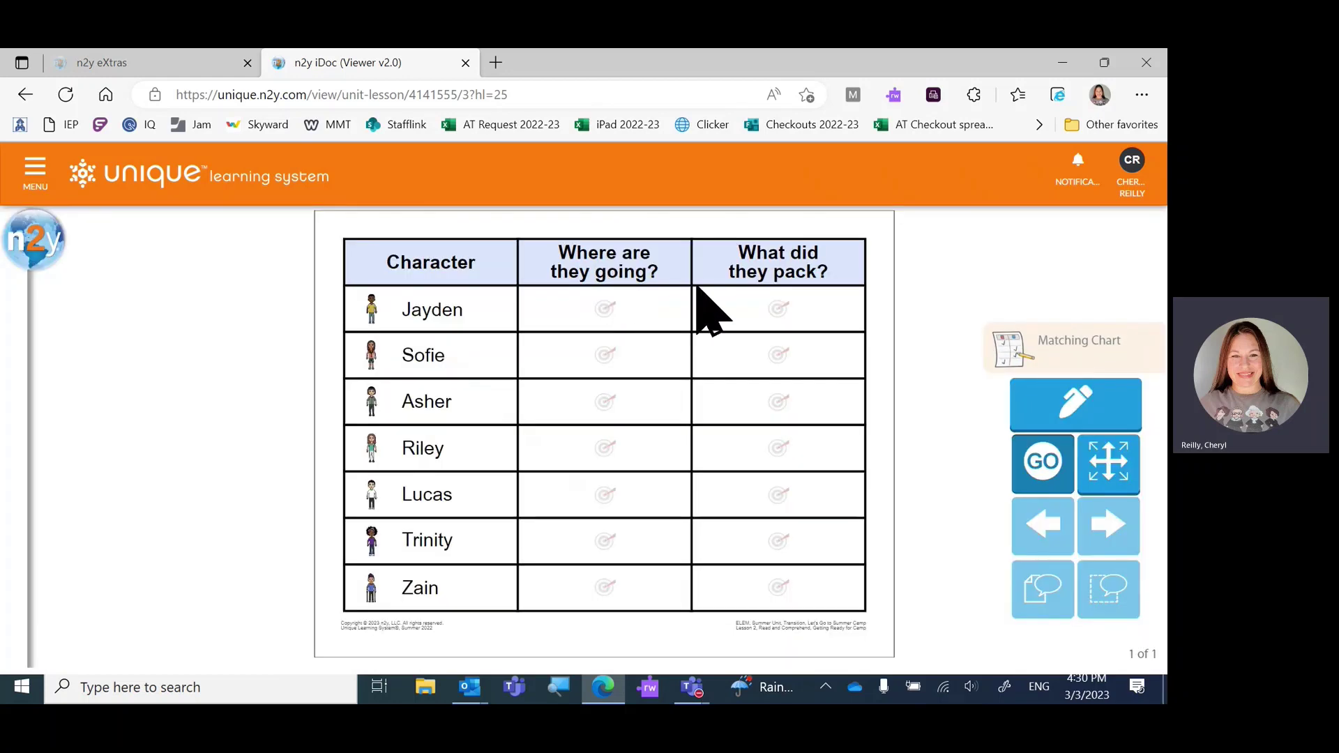
left_click(608, 309)
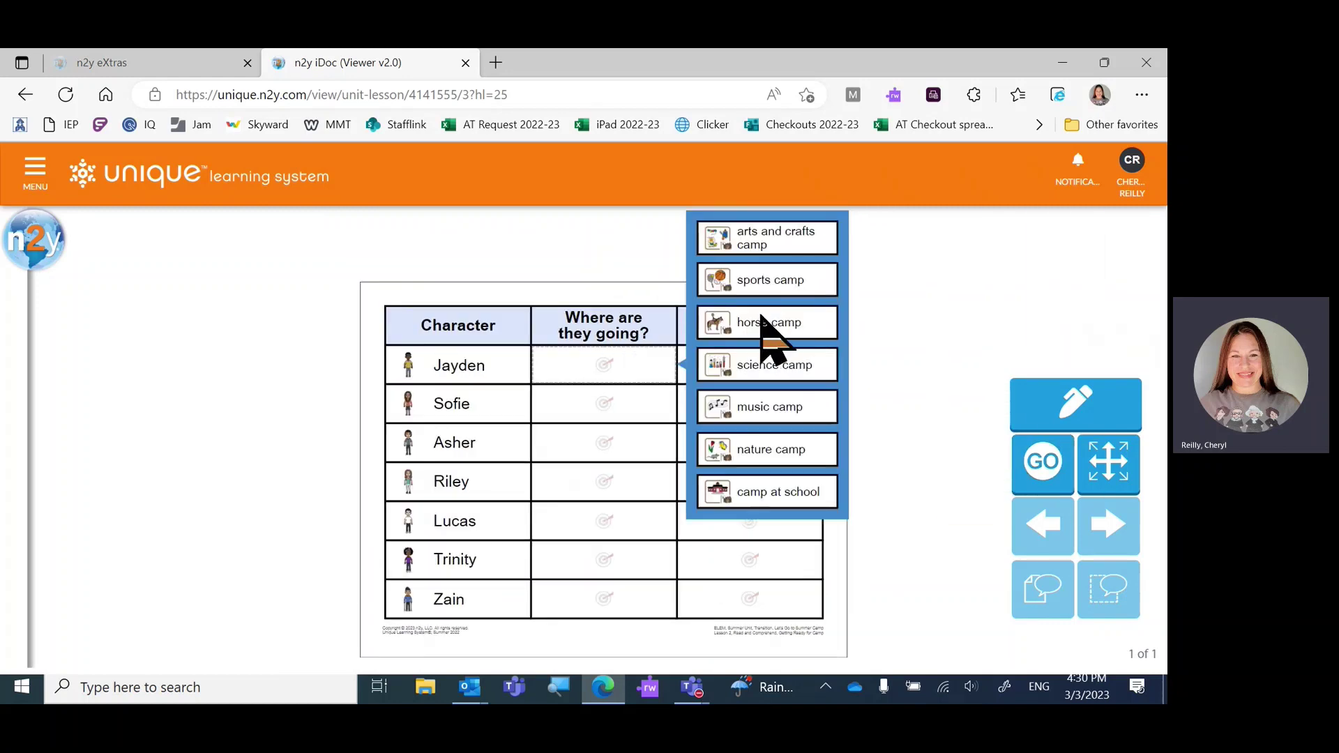
left_click(760, 323)
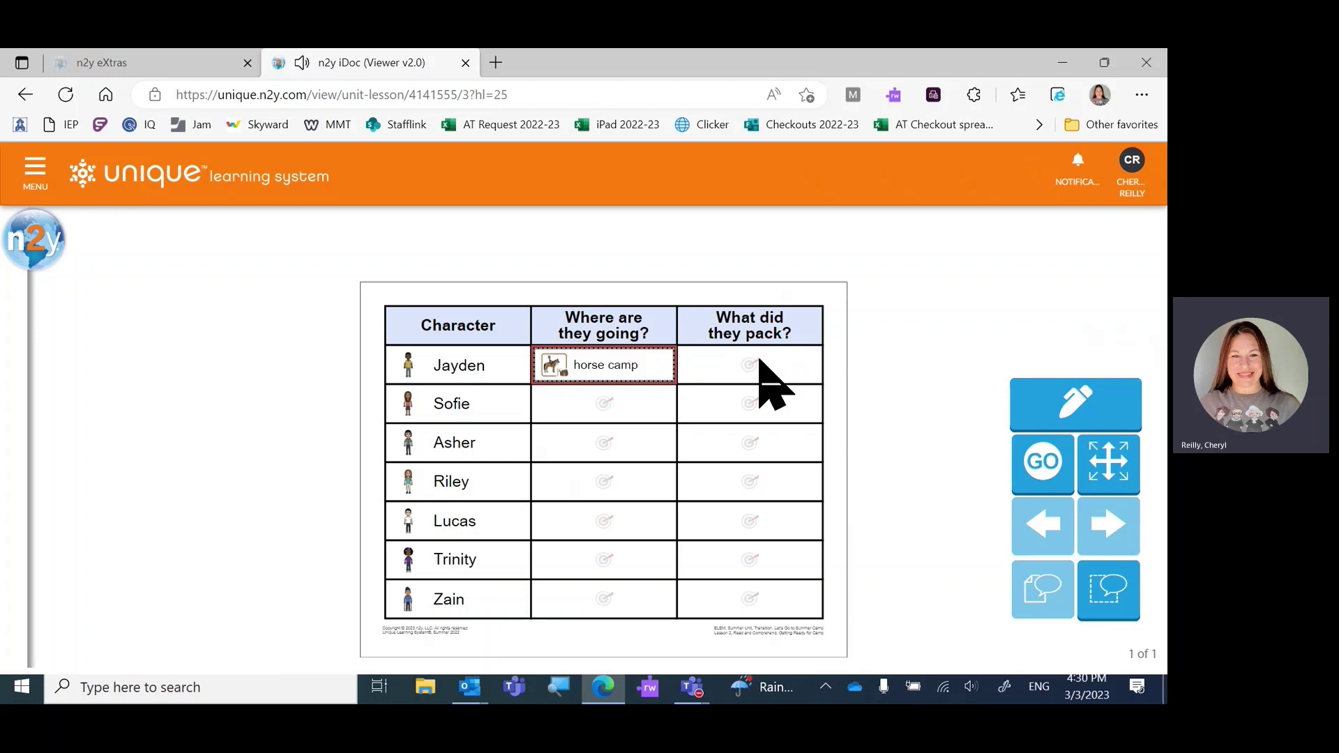
left_click(771, 381)
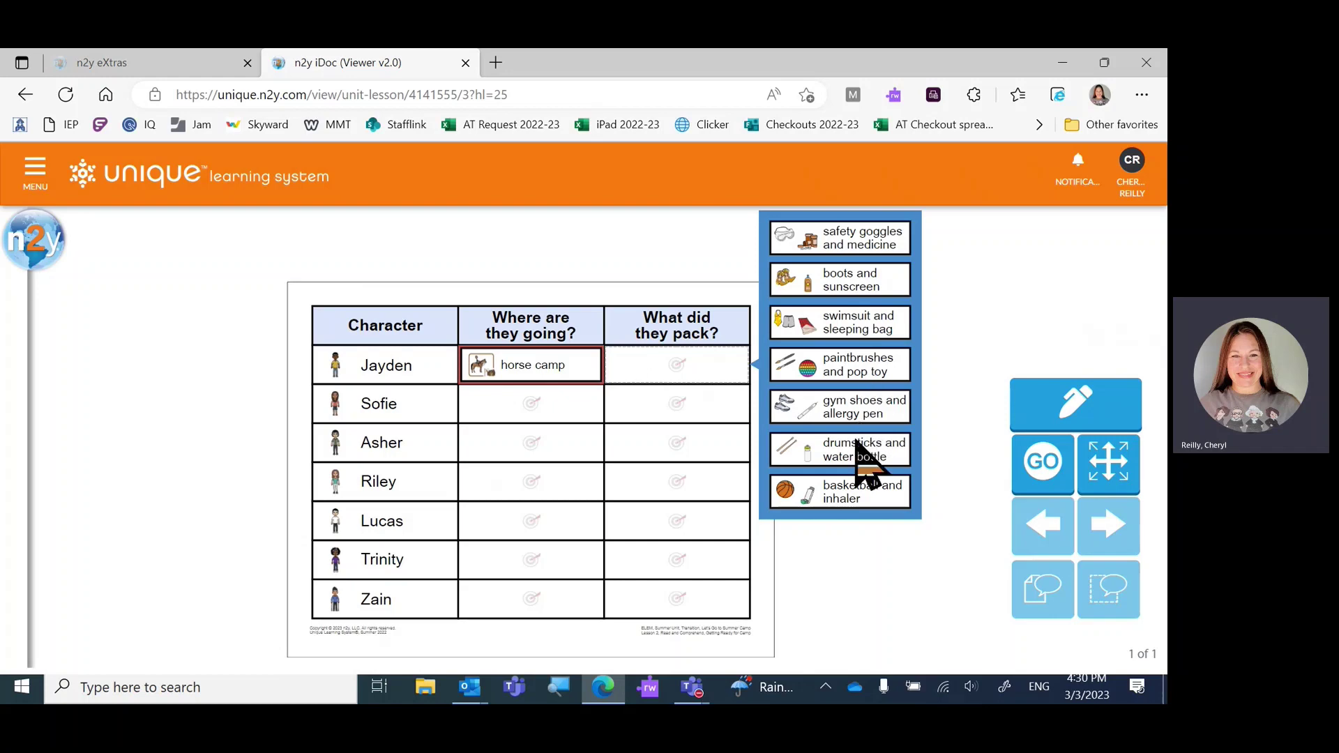
left_click(855, 238)
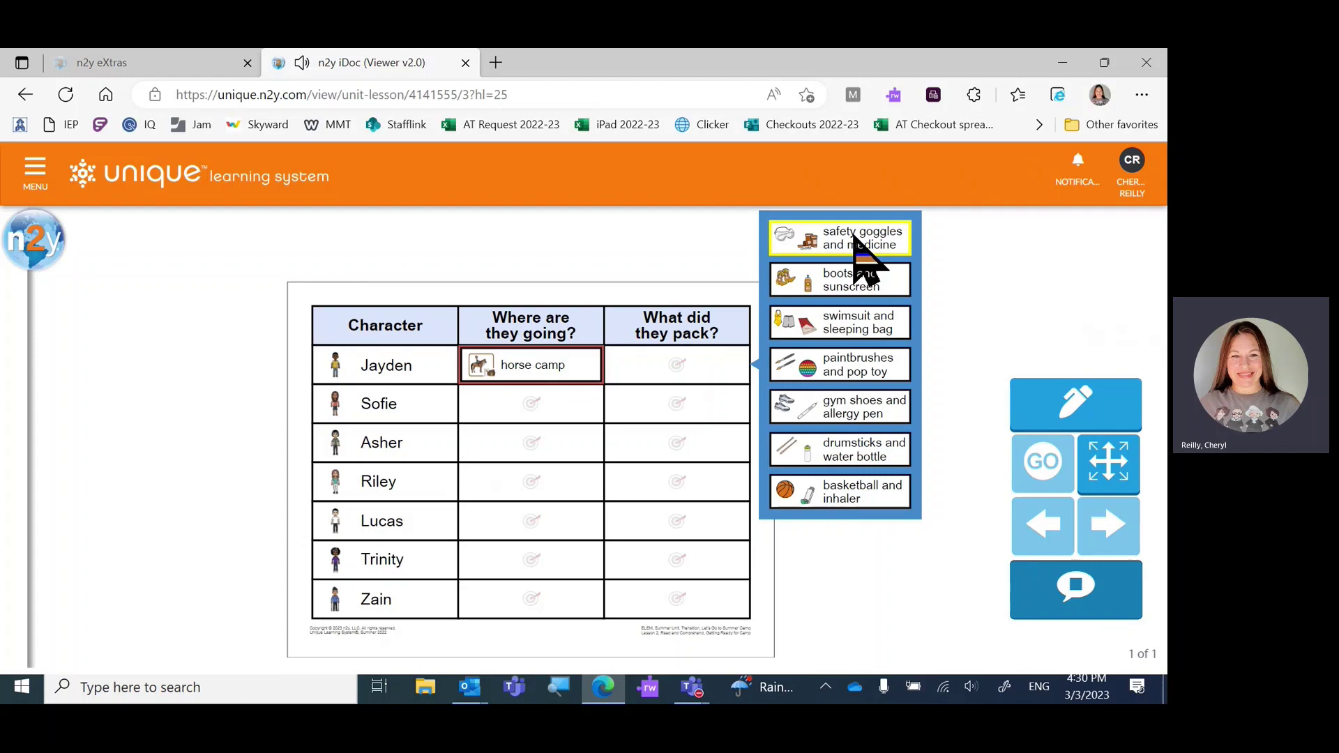
left_click(855, 239)
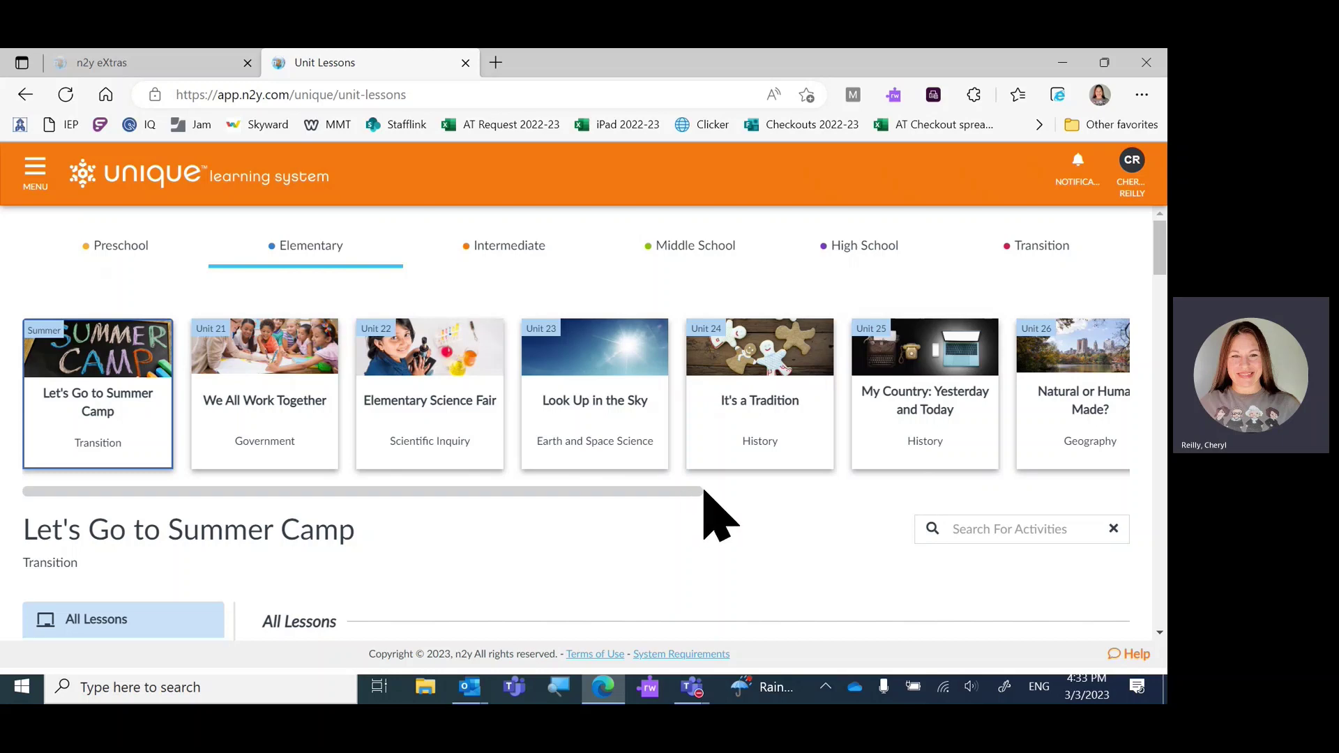
Step: Open Unit 27 Exploring Light and Sound and start Read Aloud 1 of 'What Does Paris Hear?'
left_click(704, 492)
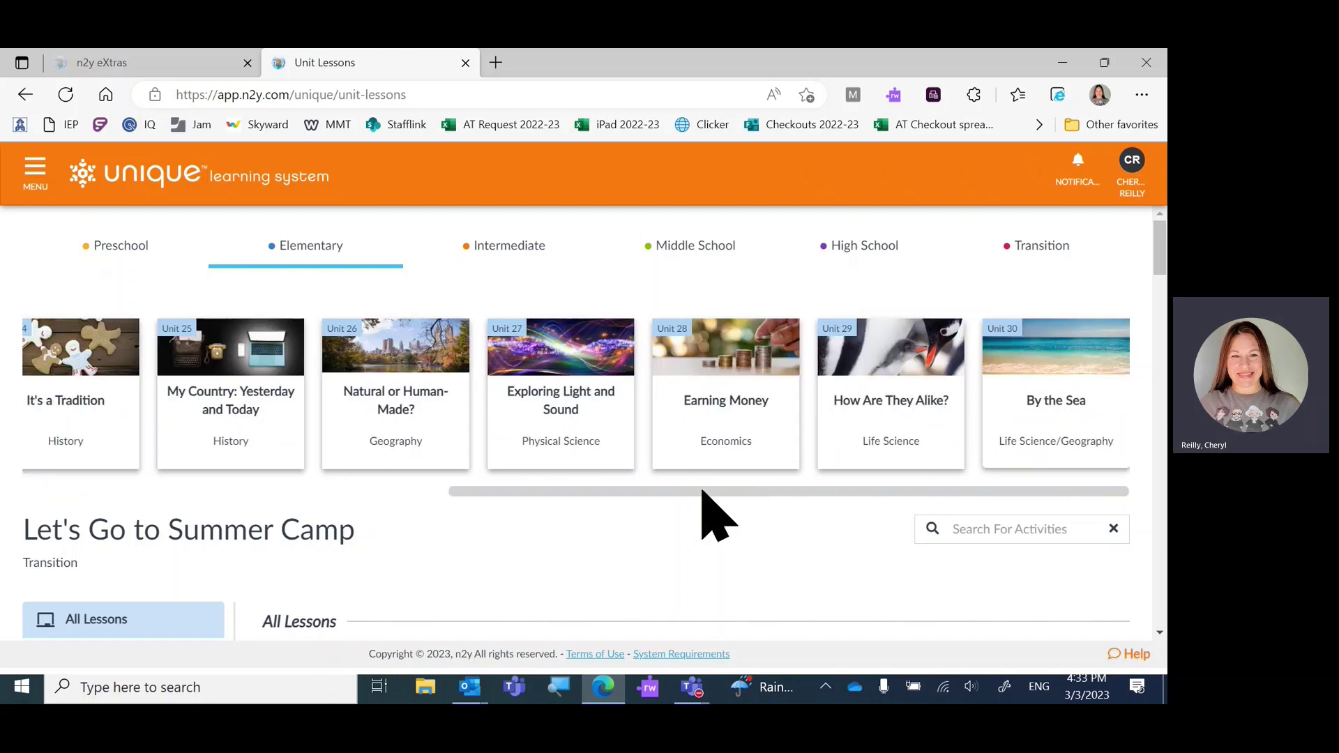
left_click(558, 440)
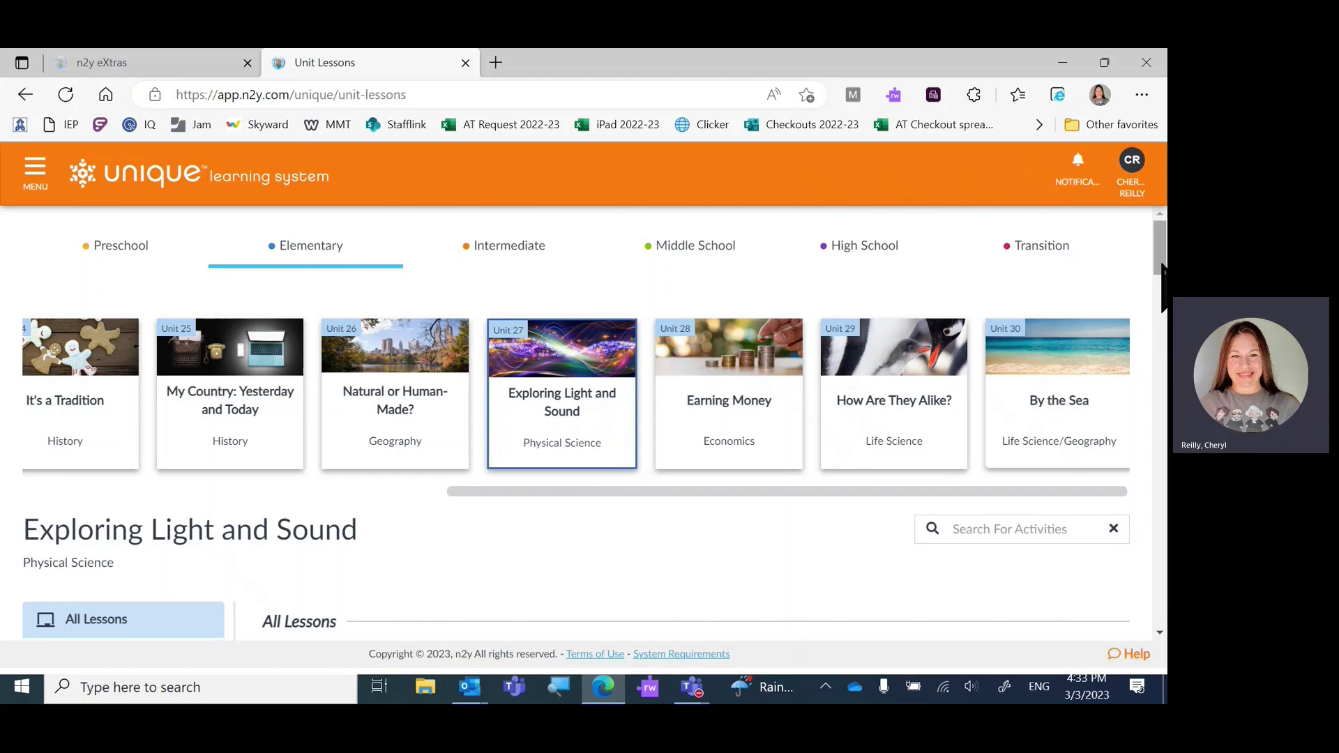
scroll(1161, 279, "down", 5)
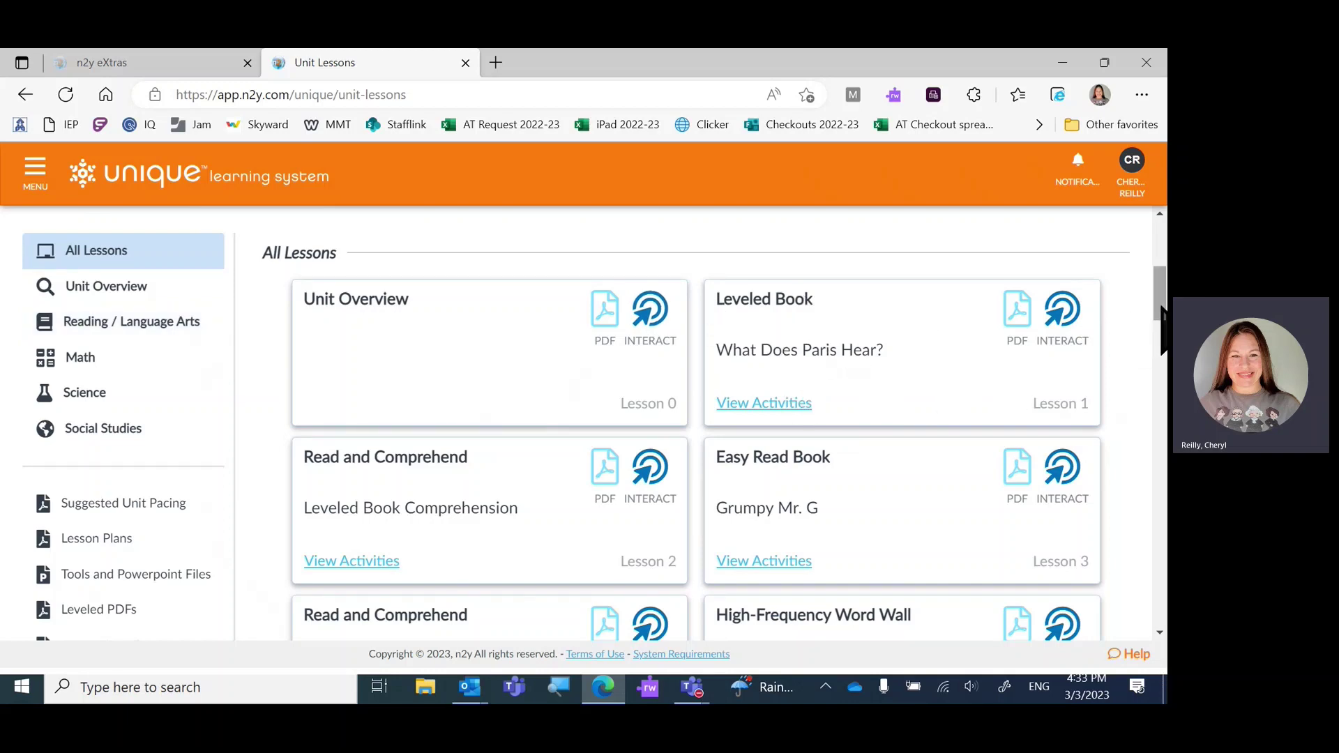
scroll(1162, 321, "down", 5)
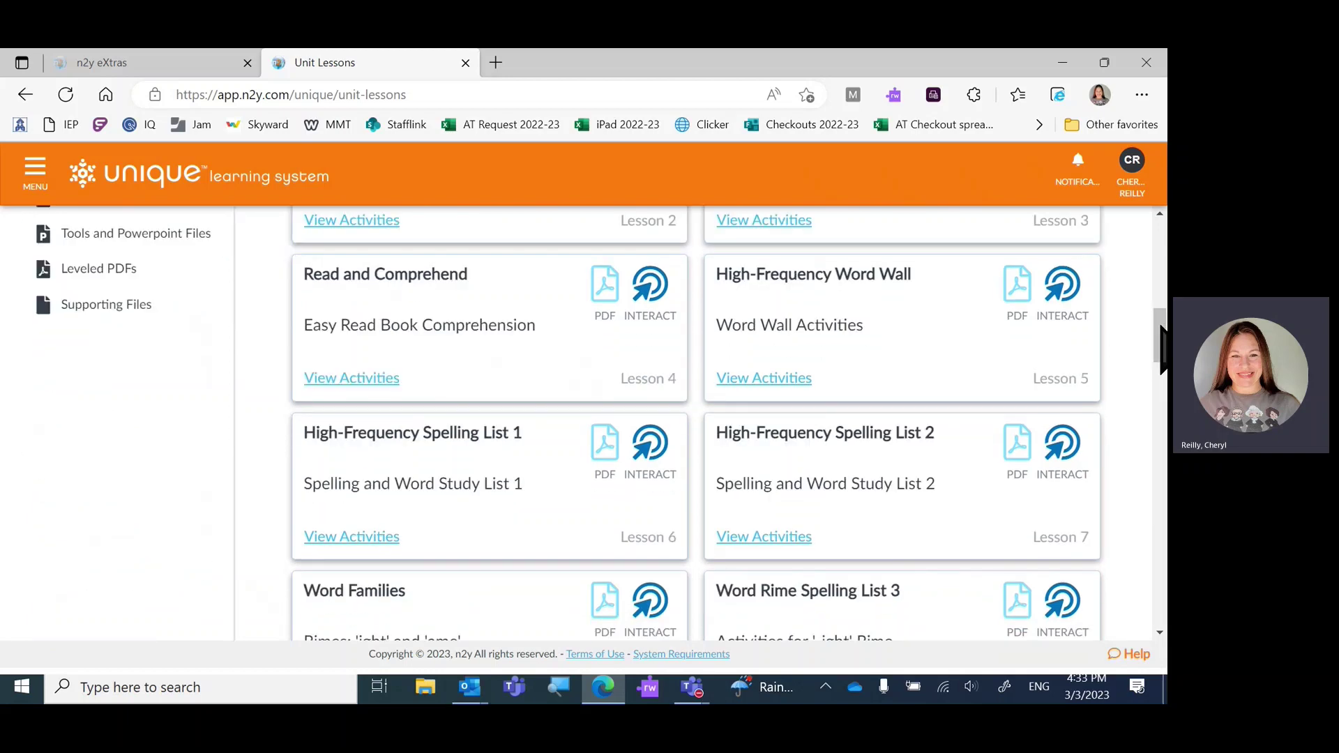
left_click_drag(1161, 338, 1160, 293)
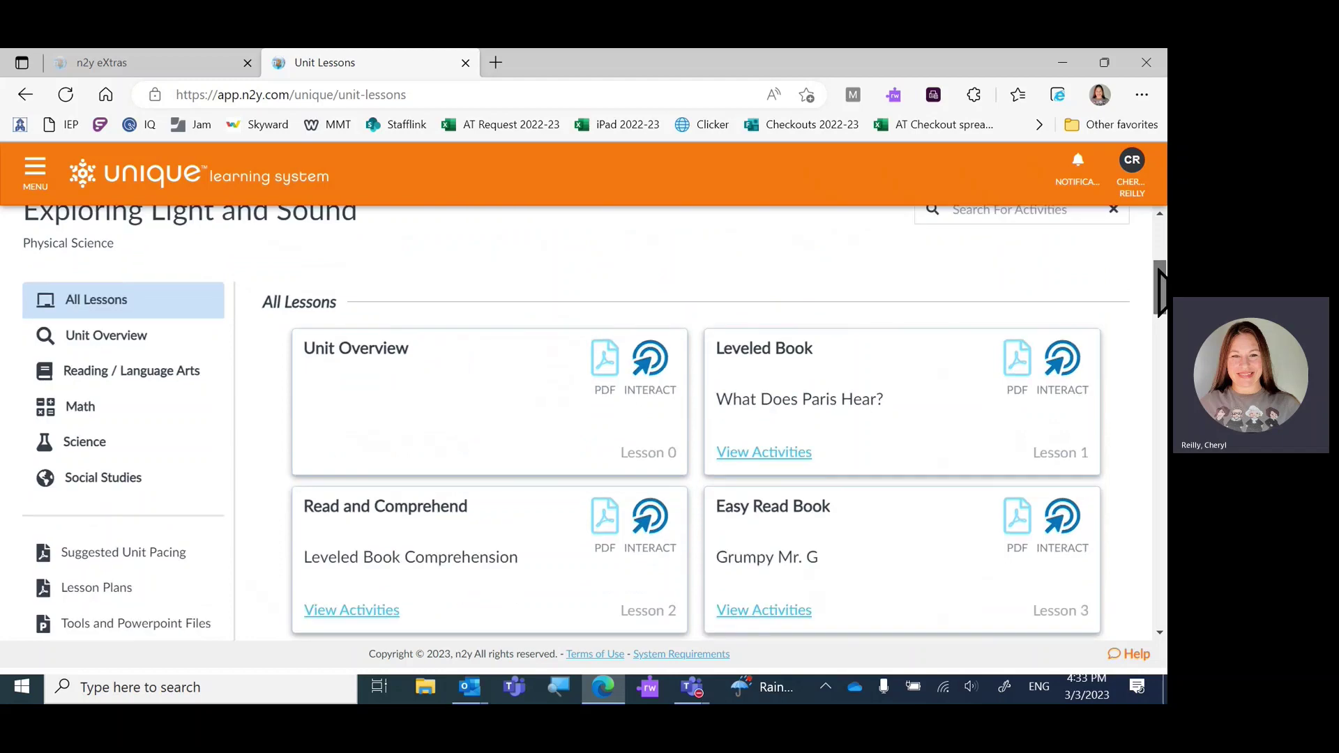
left_click(778, 444)
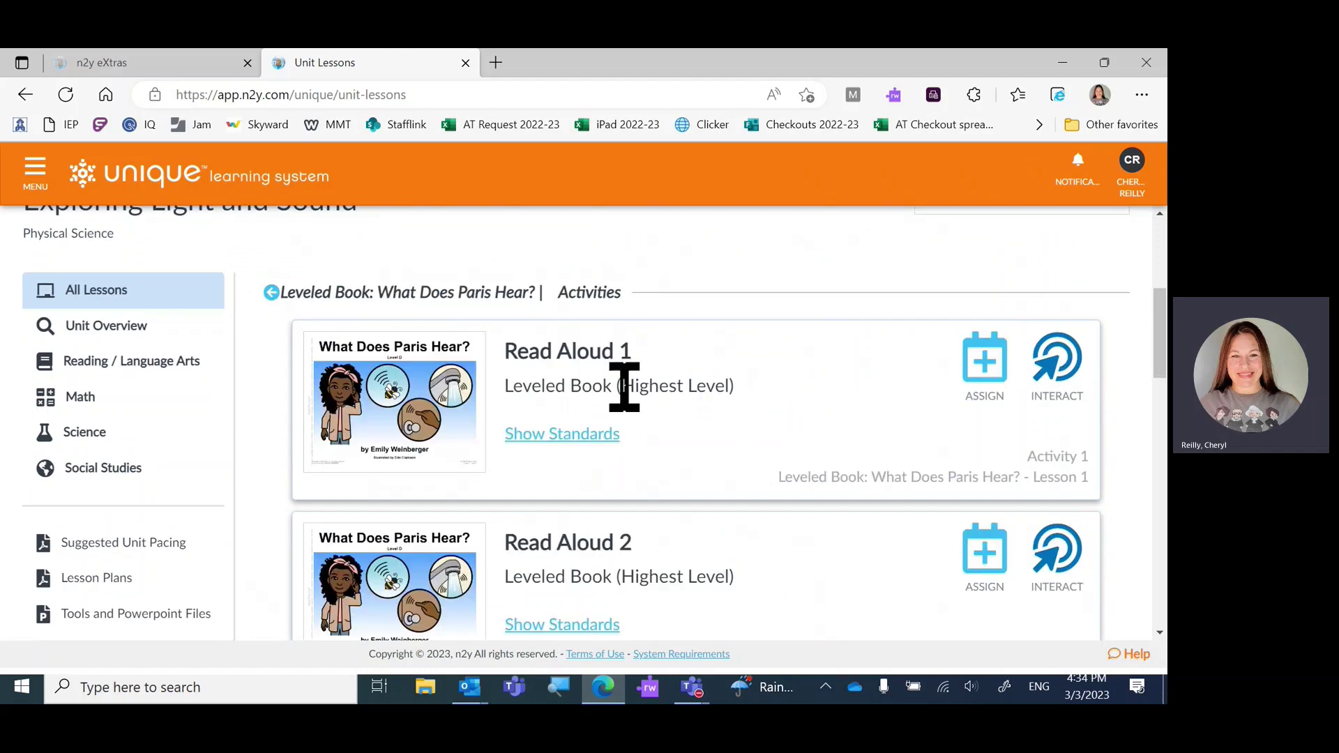
left_click(1062, 383)
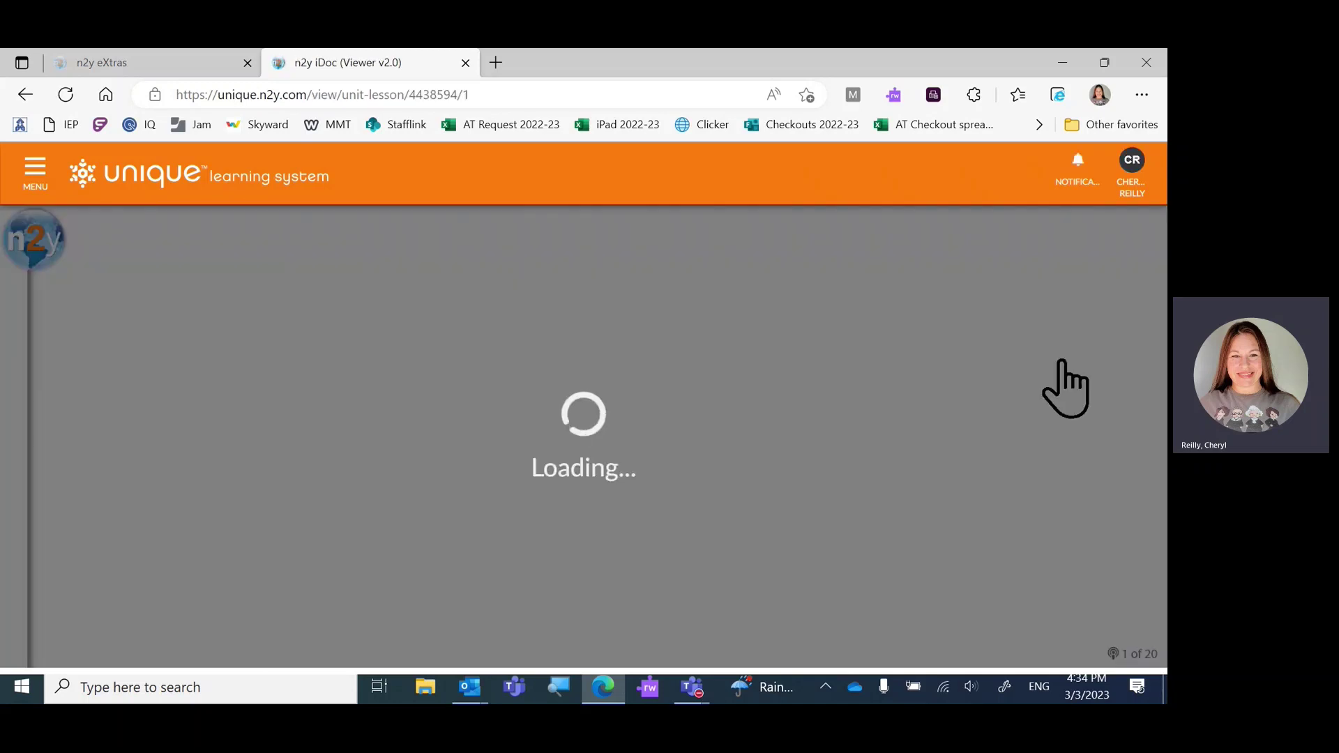
Step: Open the book's communication board and have the page text read aloud
mouse_move(1062, 380)
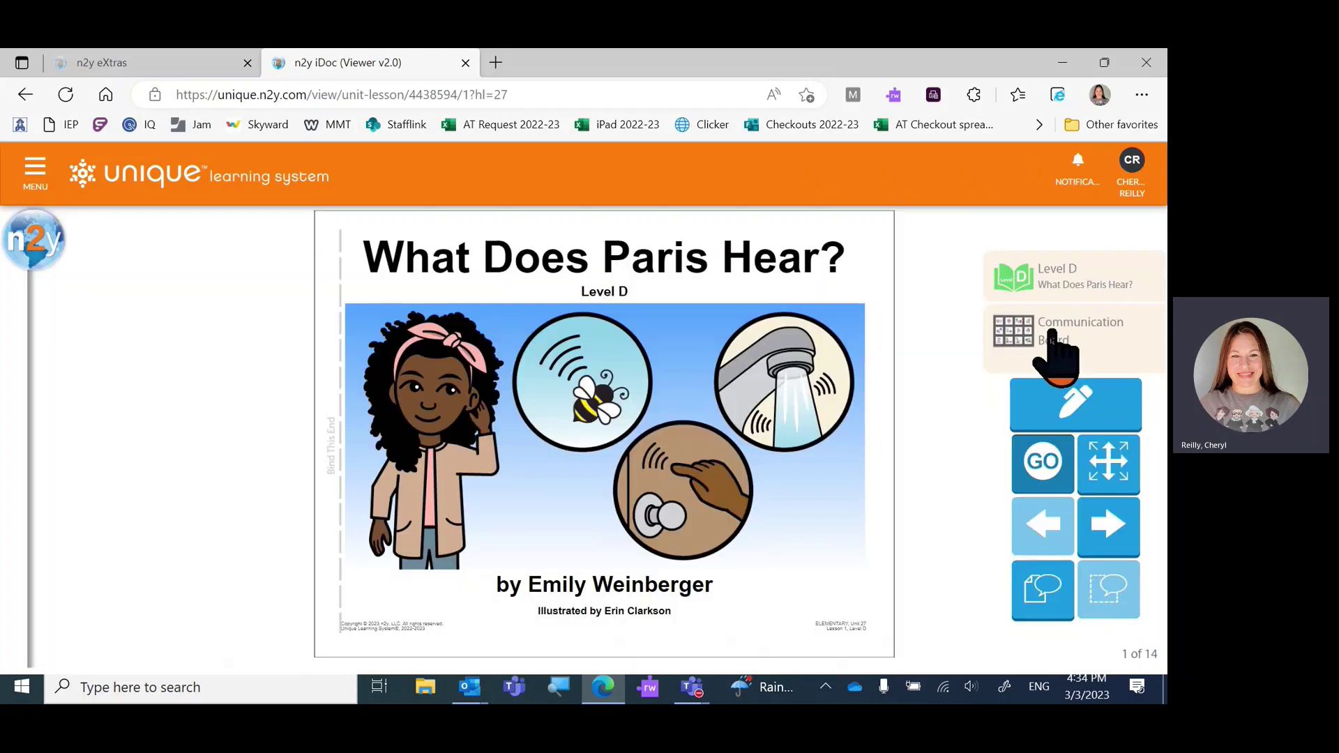
left_click(1054, 333)
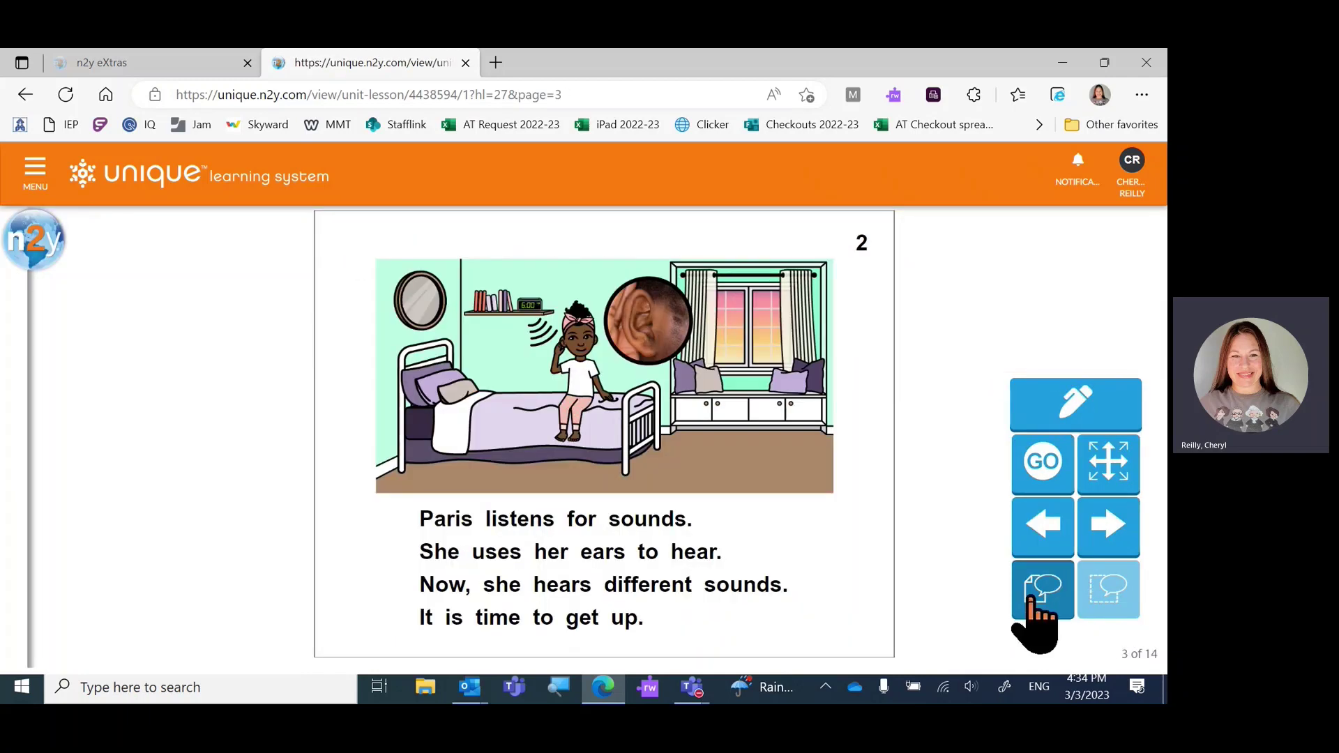
left_click(1034, 599)
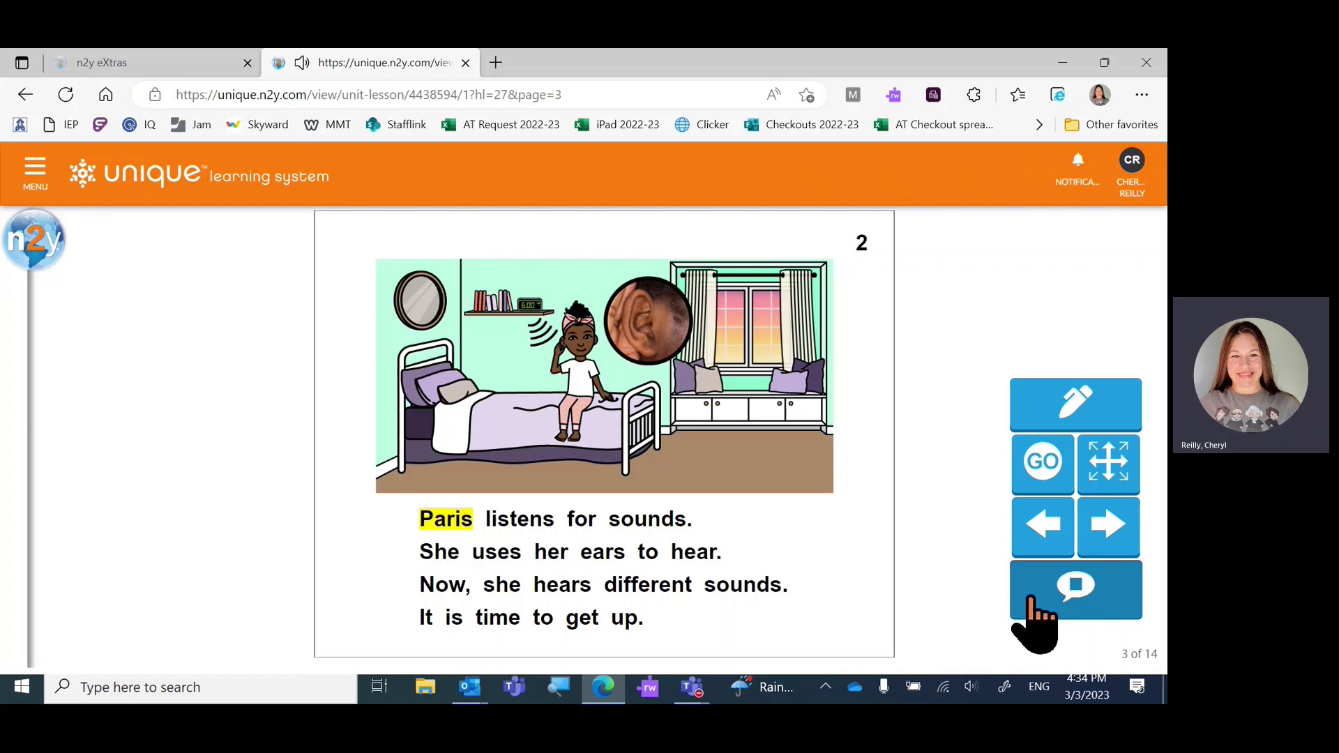
Step: Page forward through What Does Paris Hear? seven pages
left_click(1109, 525)
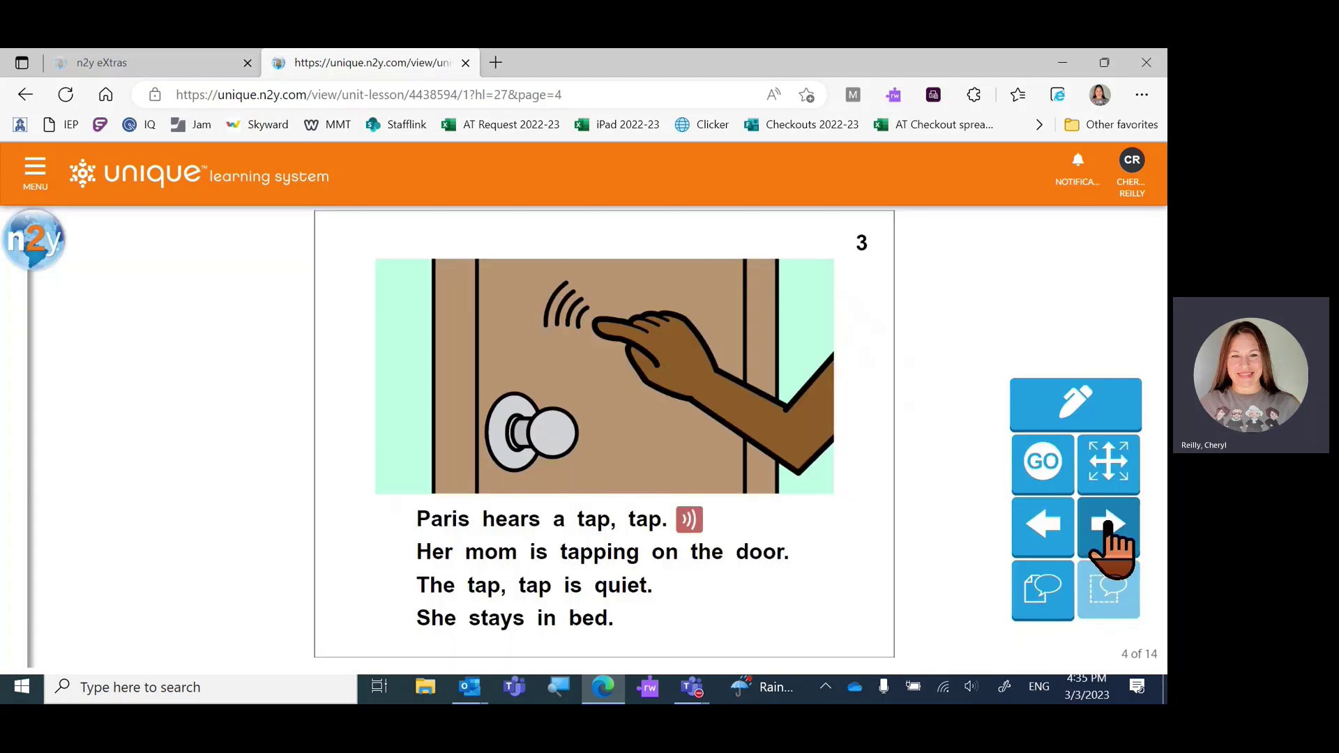
left_click(1109, 525)
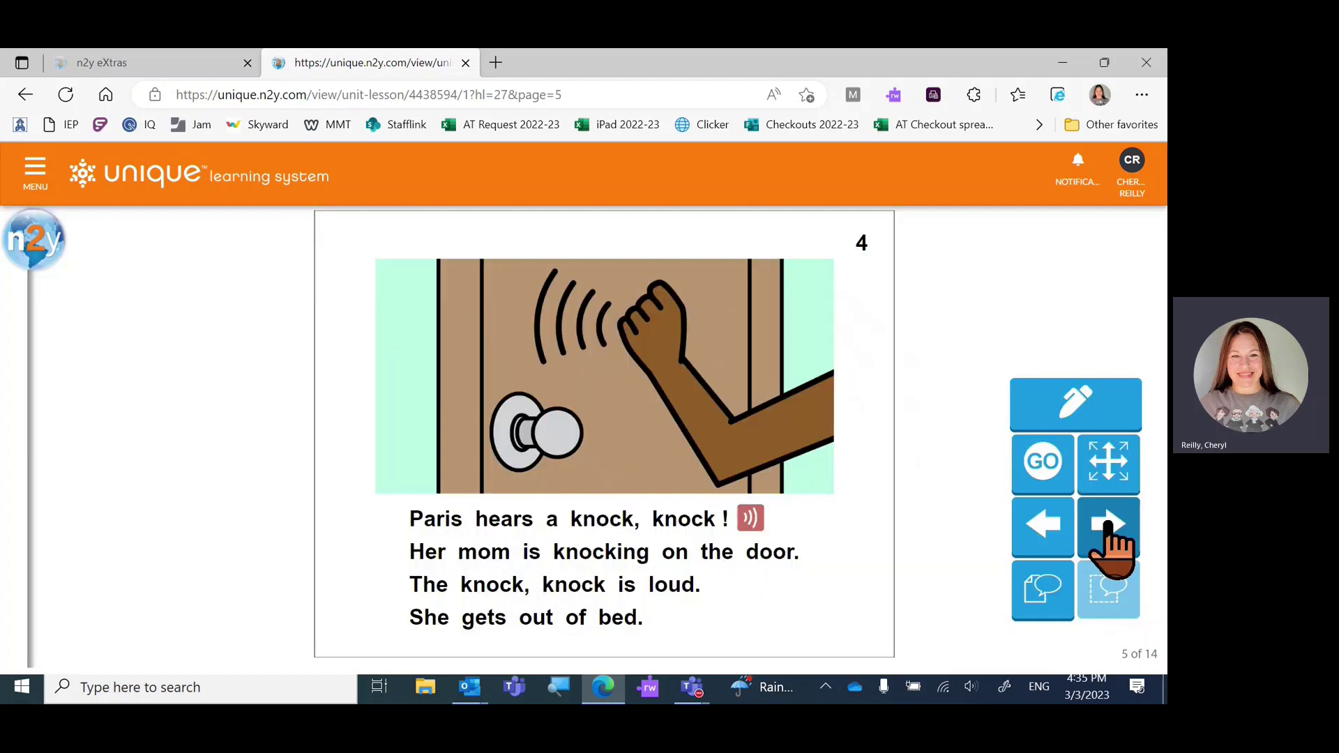
left_click(1109, 524)
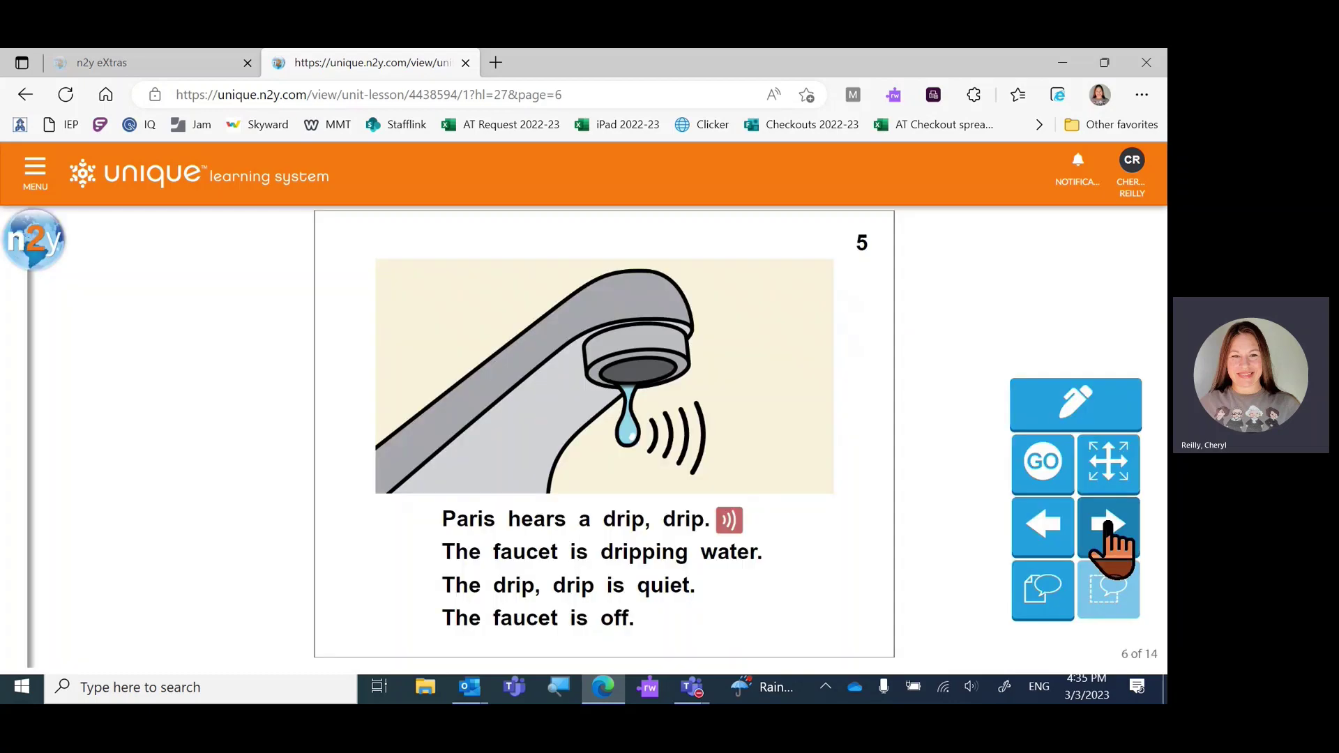
left_click(1109, 524)
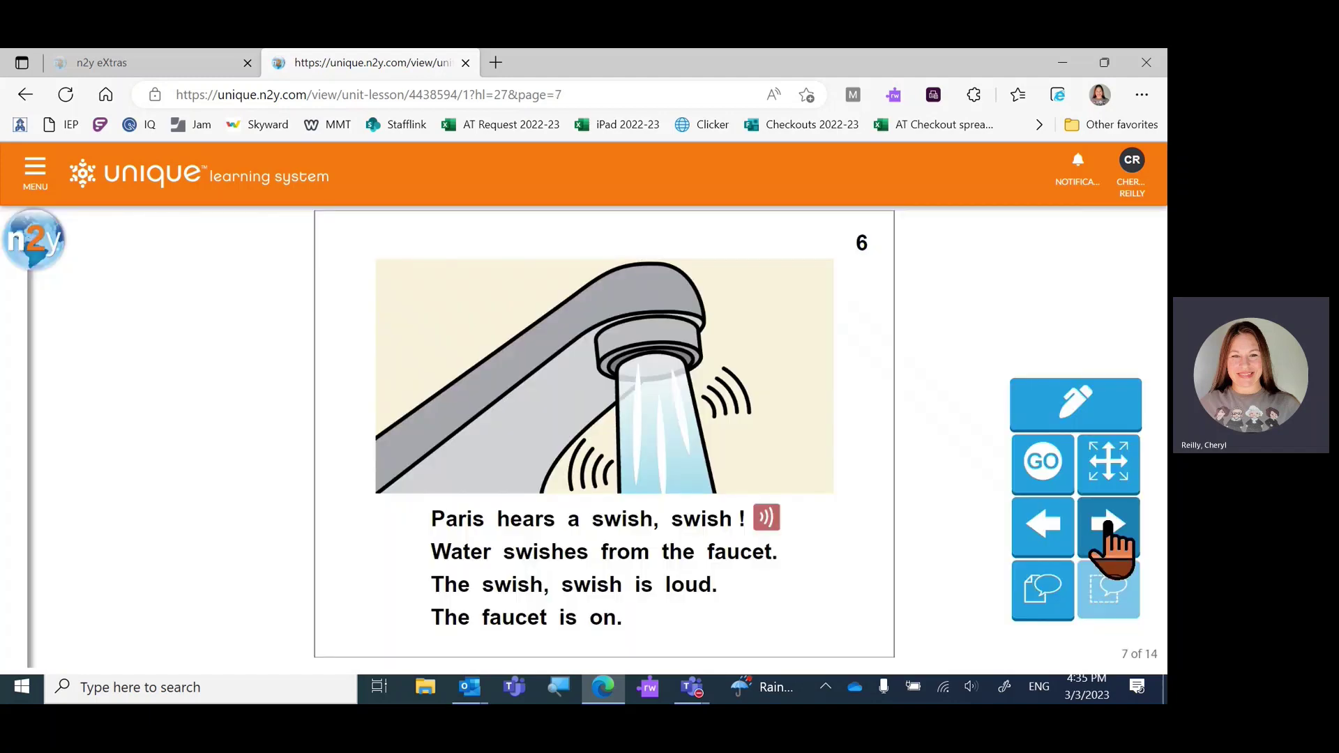
left_click(1110, 524)
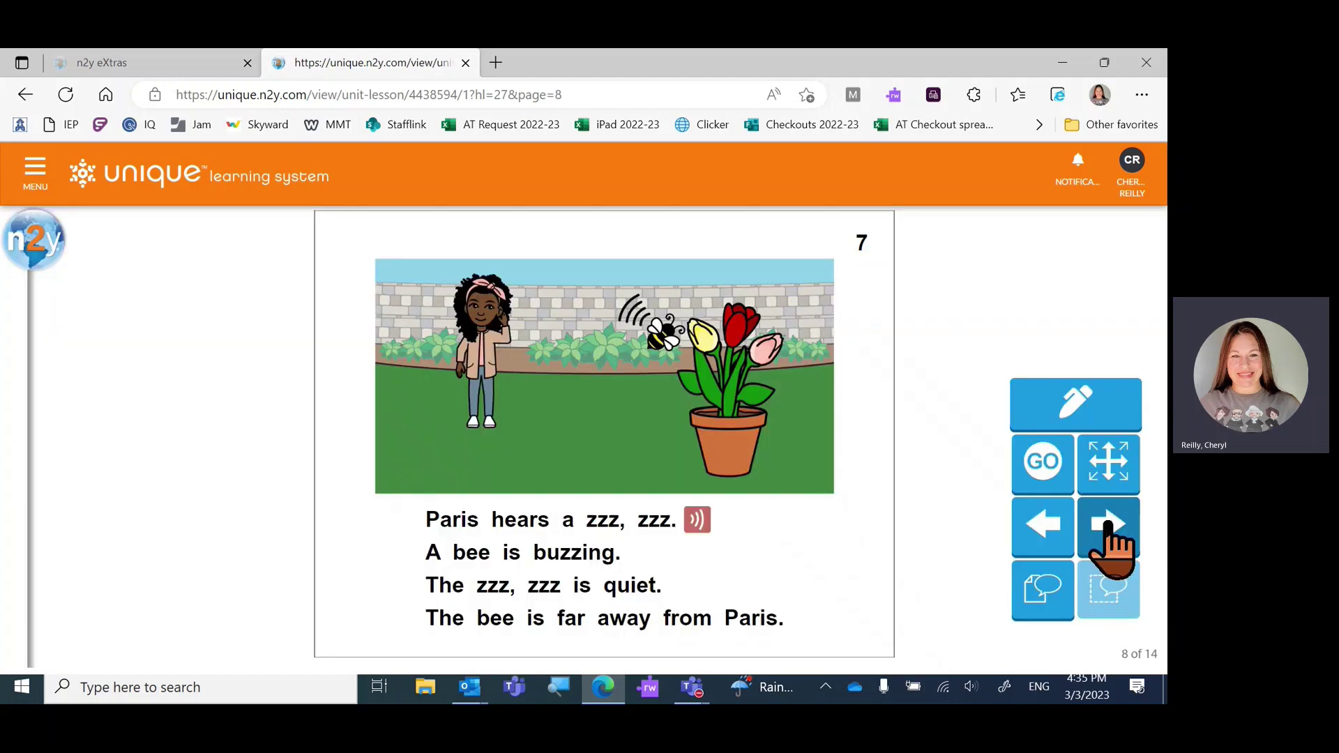
left_click(1109, 524)
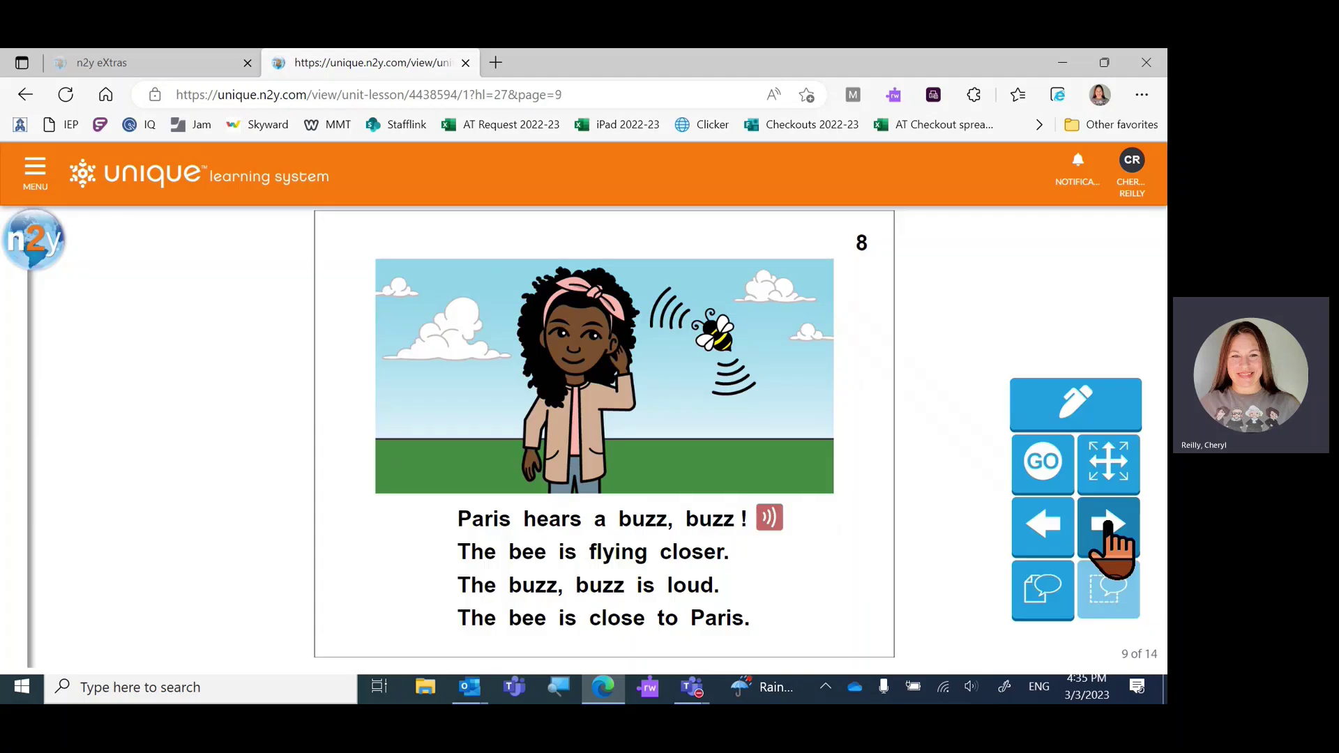
left_click(1109, 525)
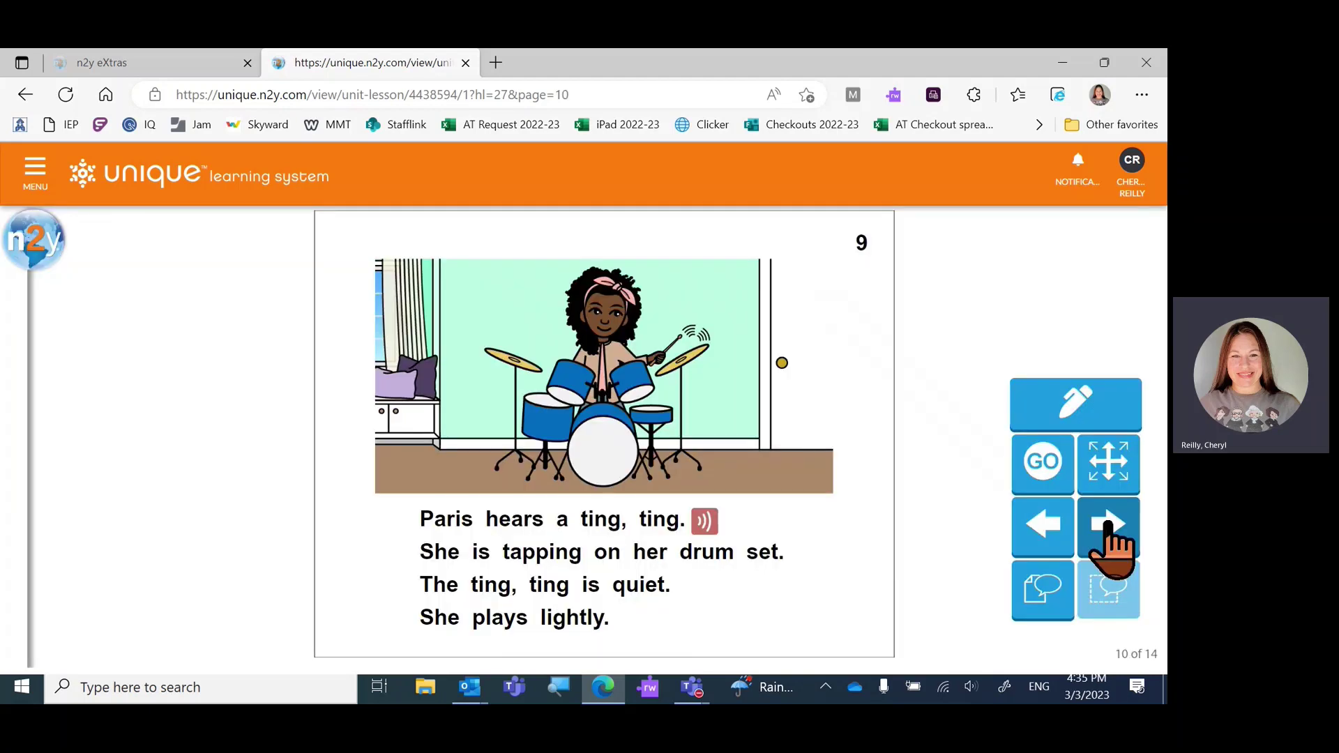
Step: Play the ting, ting and bang, bang page sounds, then open the communication board resource
left_click(702, 524)
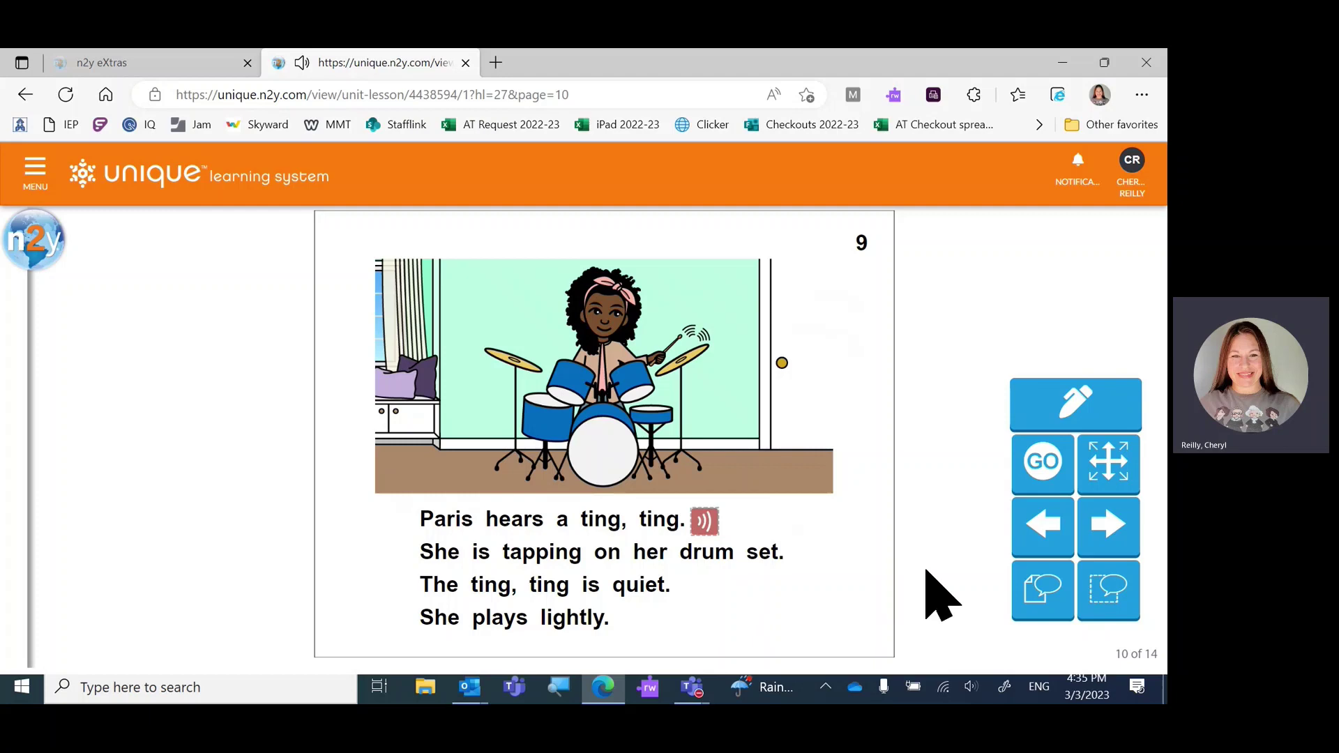
left_click(1108, 543)
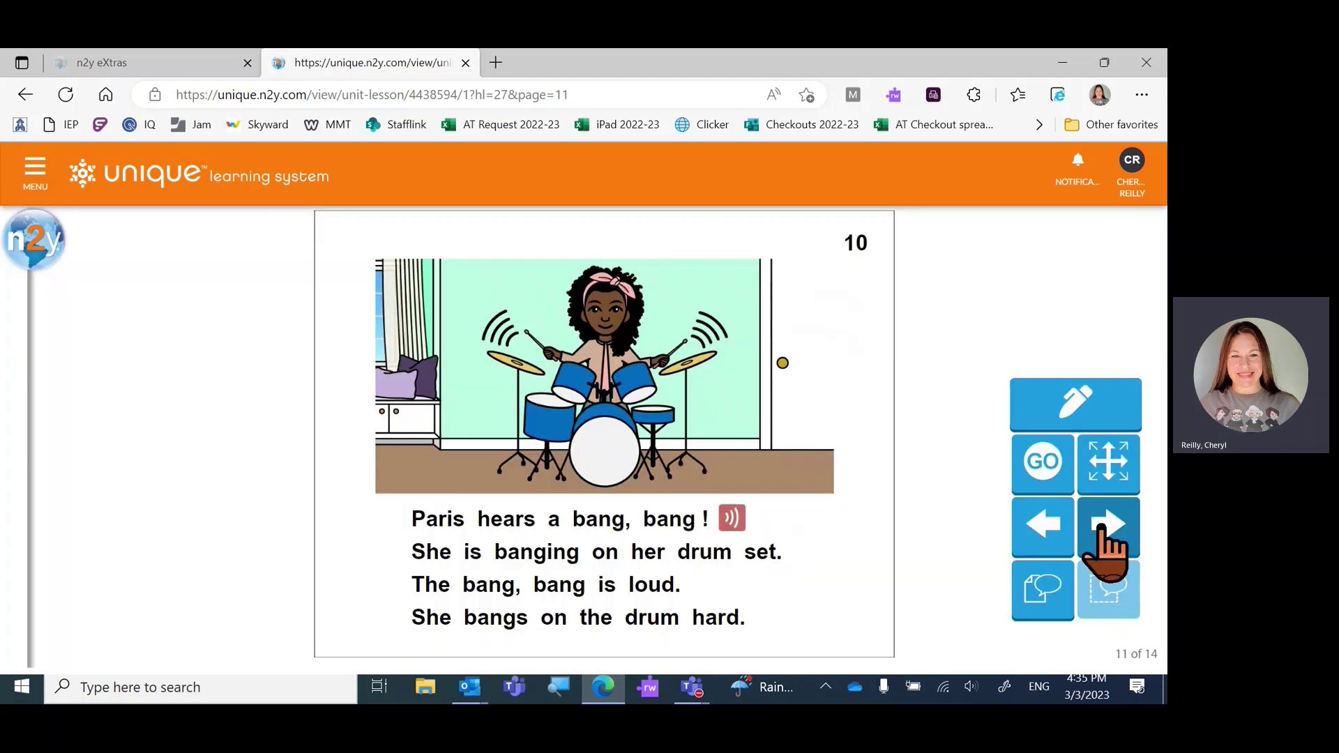
left_click(729, 520)
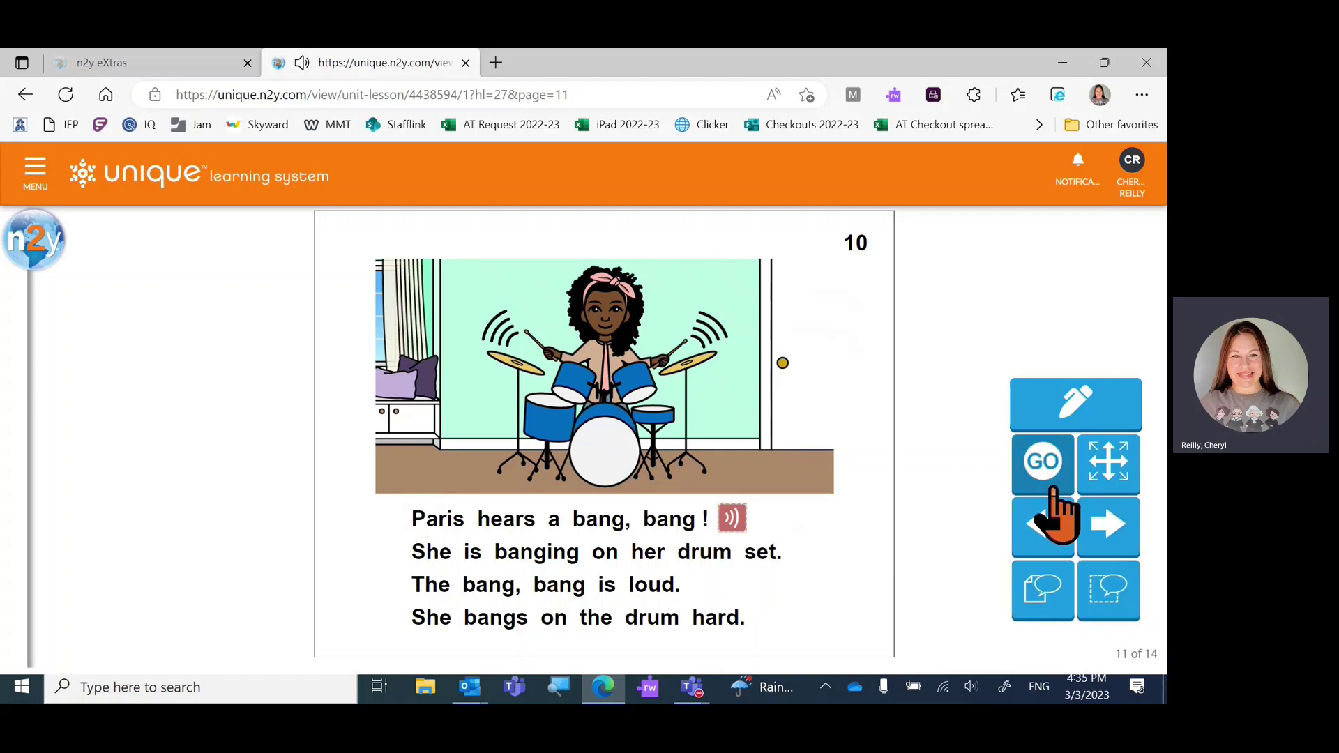
left_click(1047, 464)
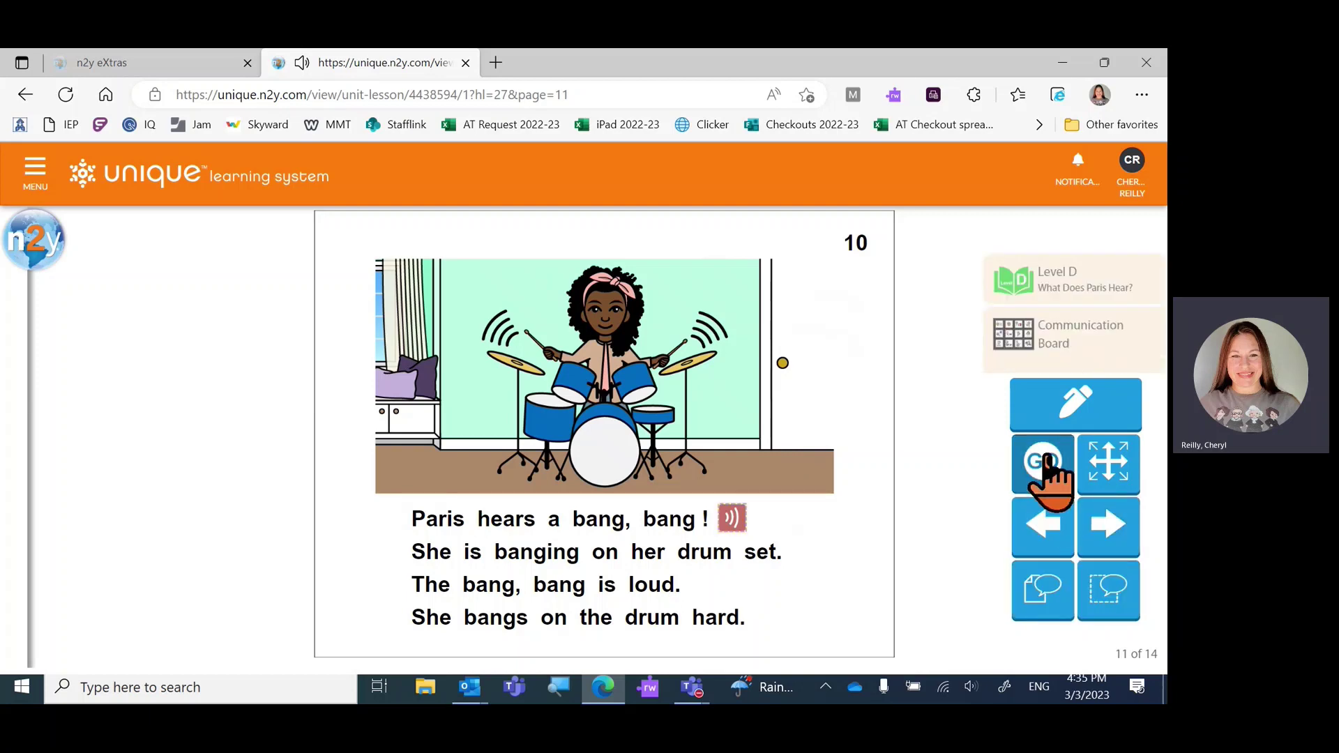
left_click(1067, 345)
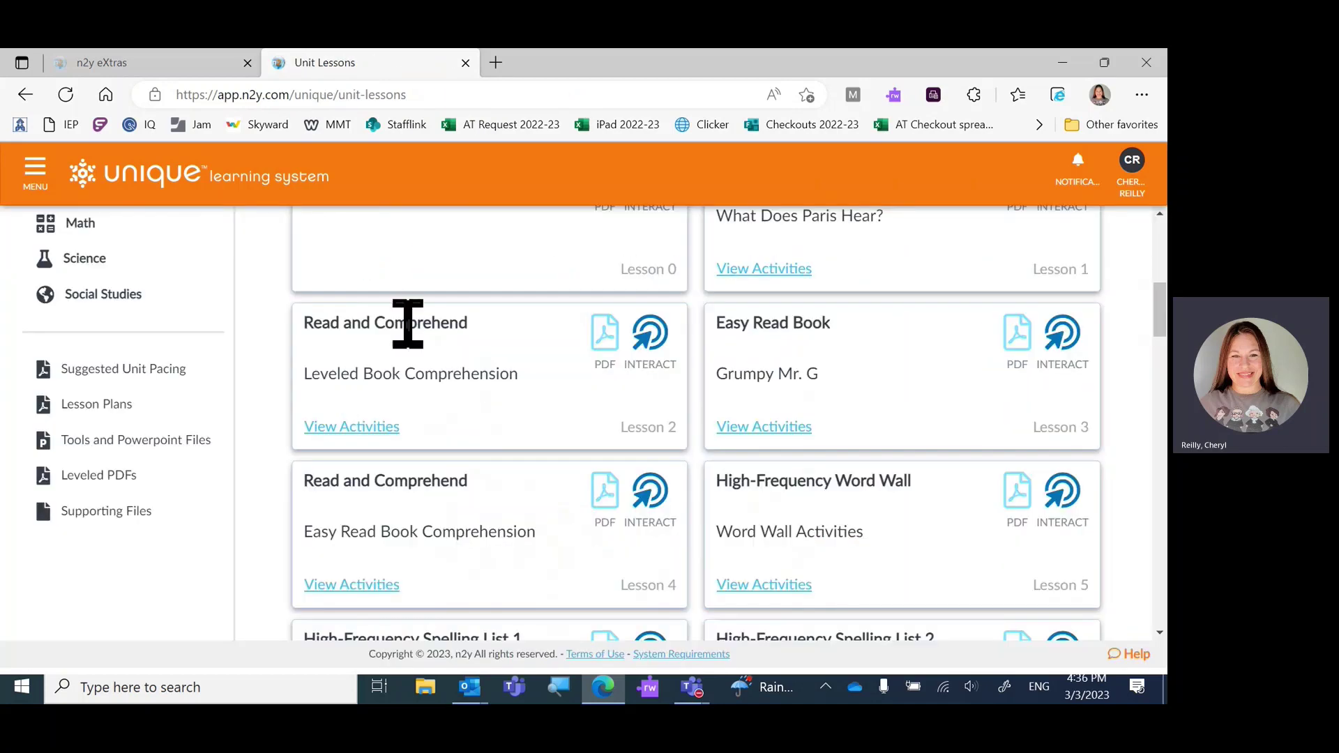
Step: Open Lesson 2's Sorting Circles activity and sort water swishes into the Loud circle
left_click(364, 429)
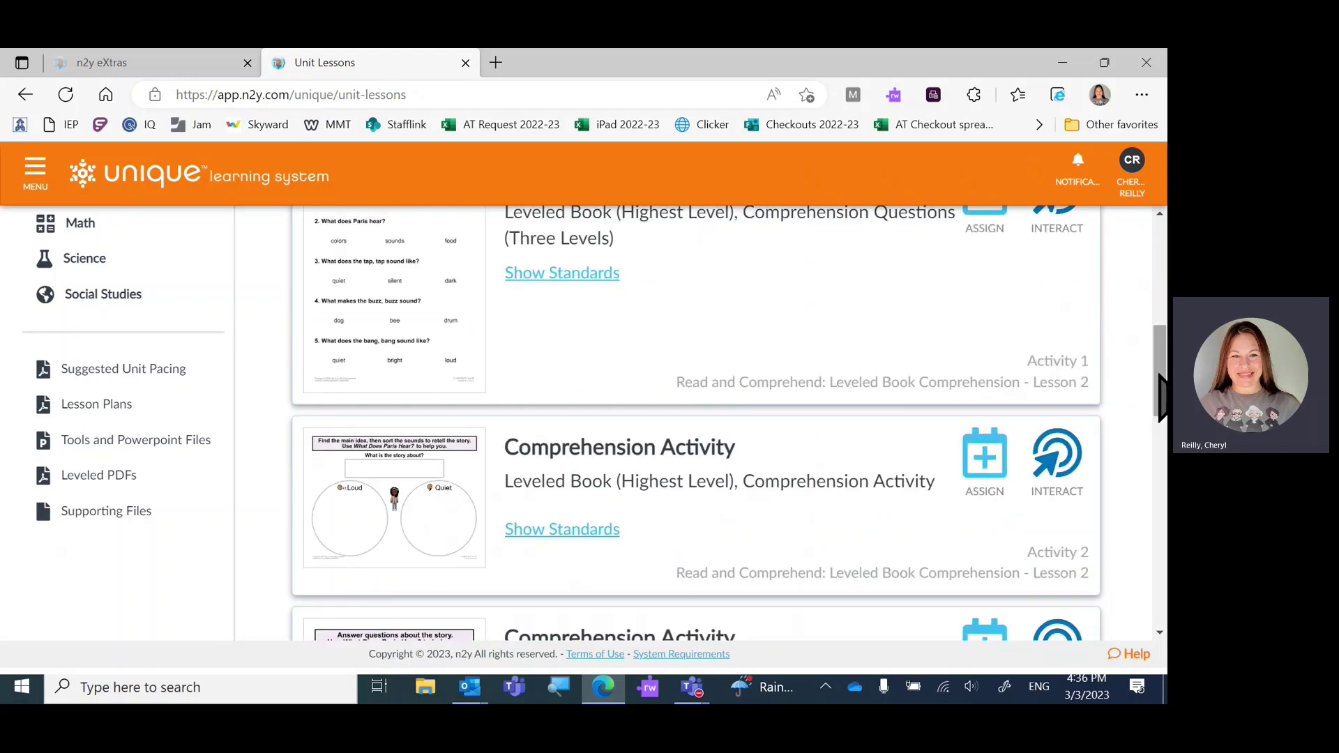
left_click_drag(1160, 373, 1160, 354)
left_click_drag(1159, 339, 1163, 394)
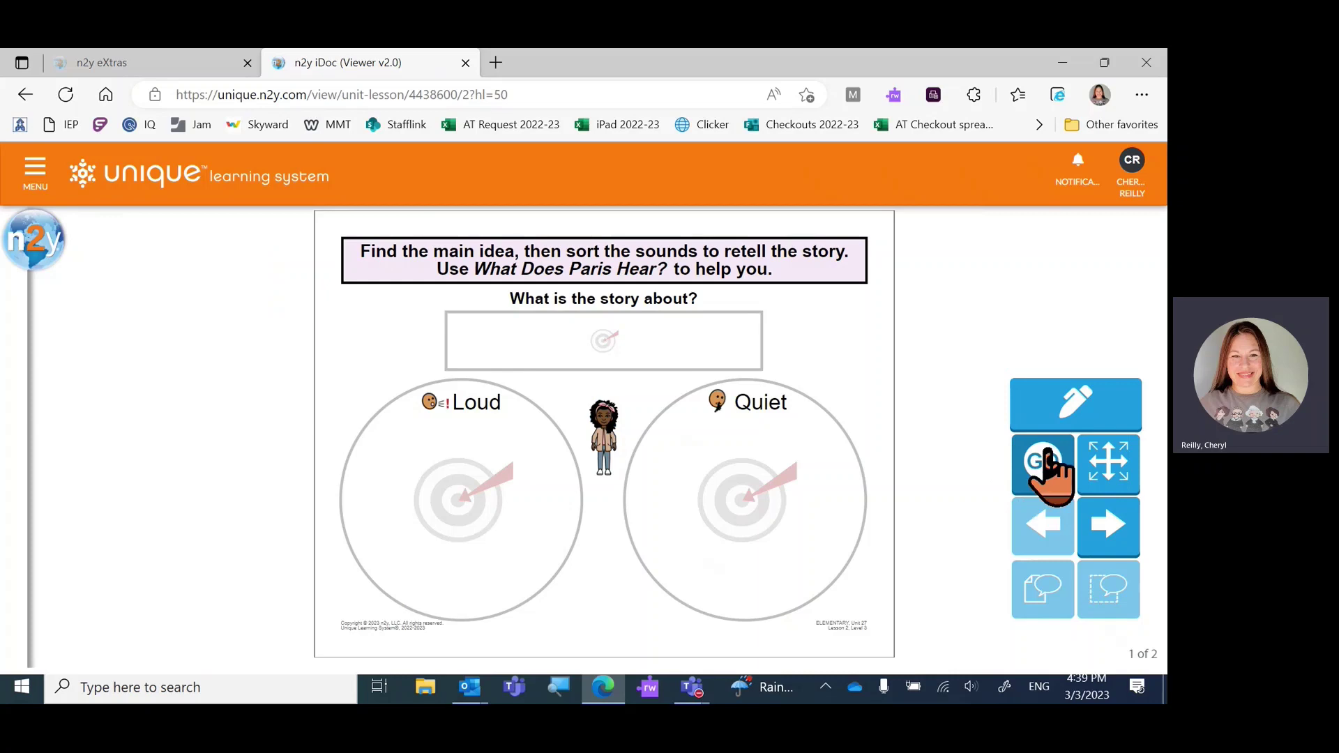
left_click(1040, 473)
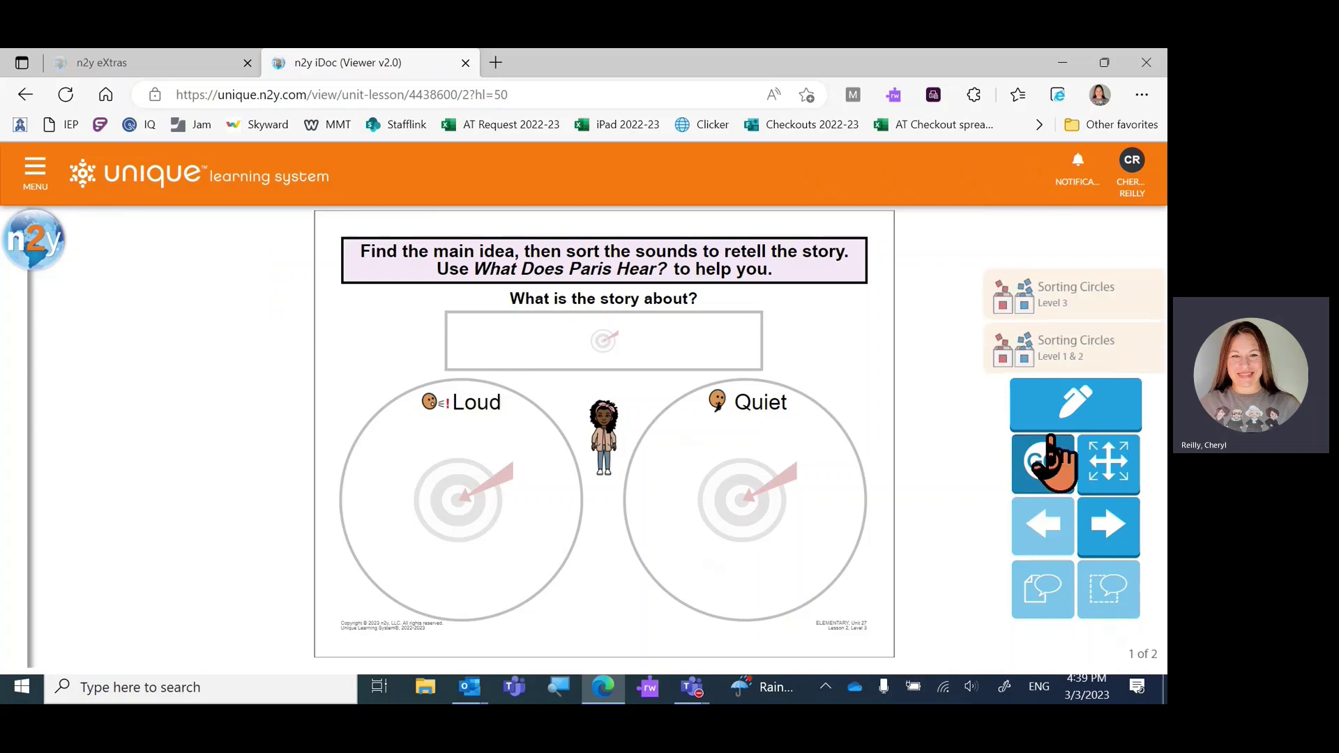
left_click(435, 515)
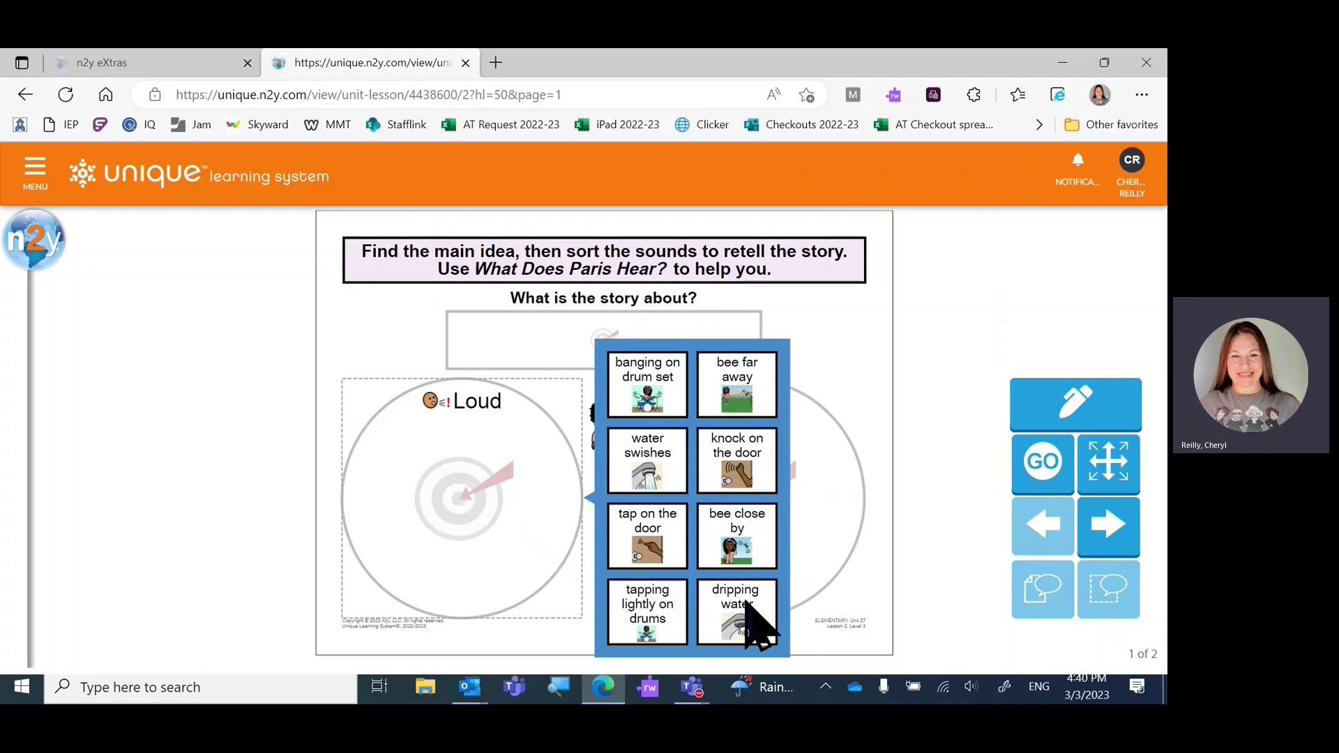
left_click(643, 452)
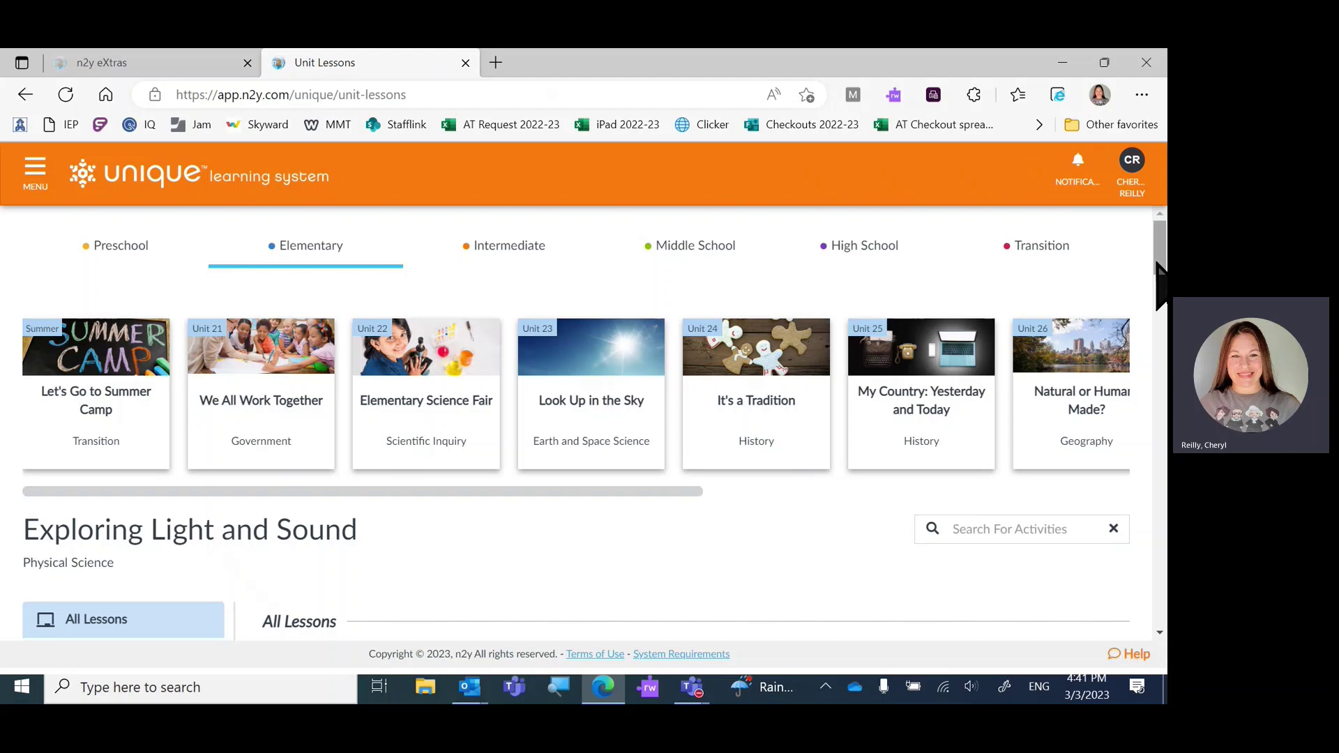
Step: Open Lesson 2's Activity 3 in the interactive viewer
scroll(694, 318, "down", 8)
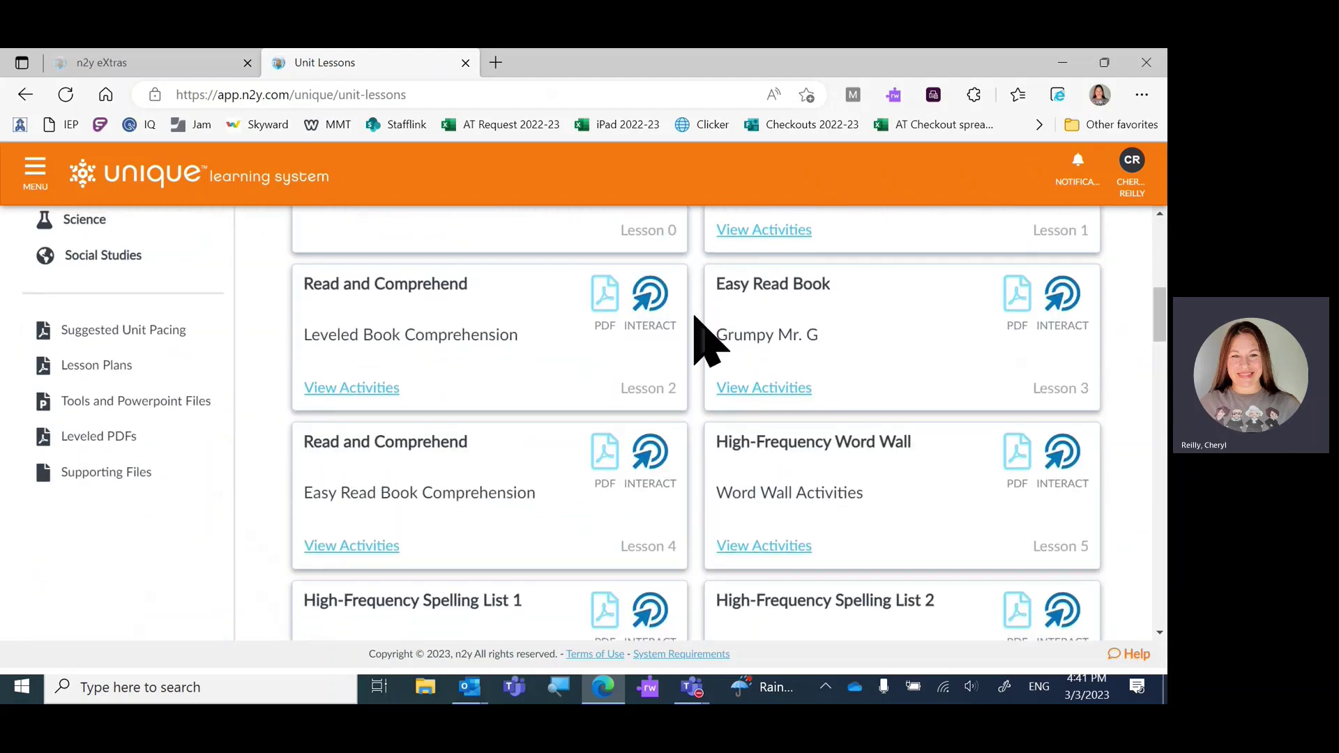
left_click(362, 385)
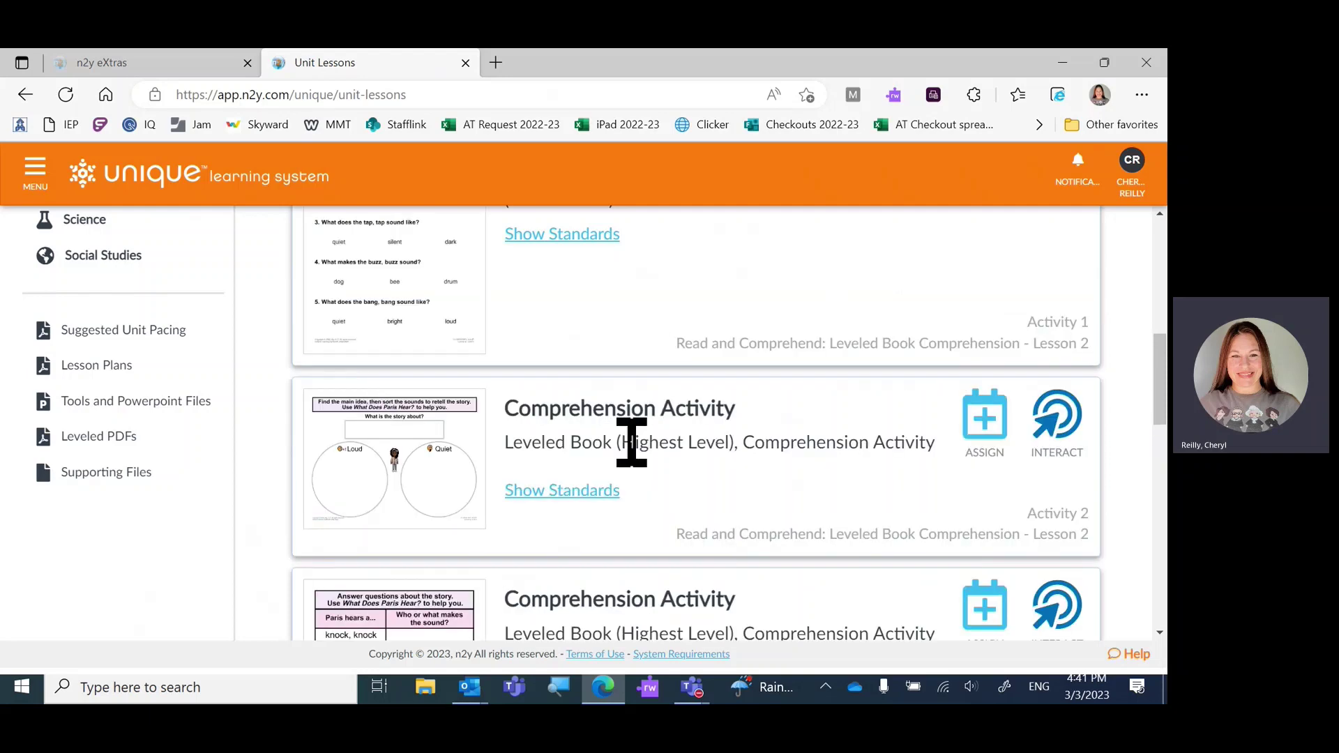
scroll(1160, 391, "down", 4)
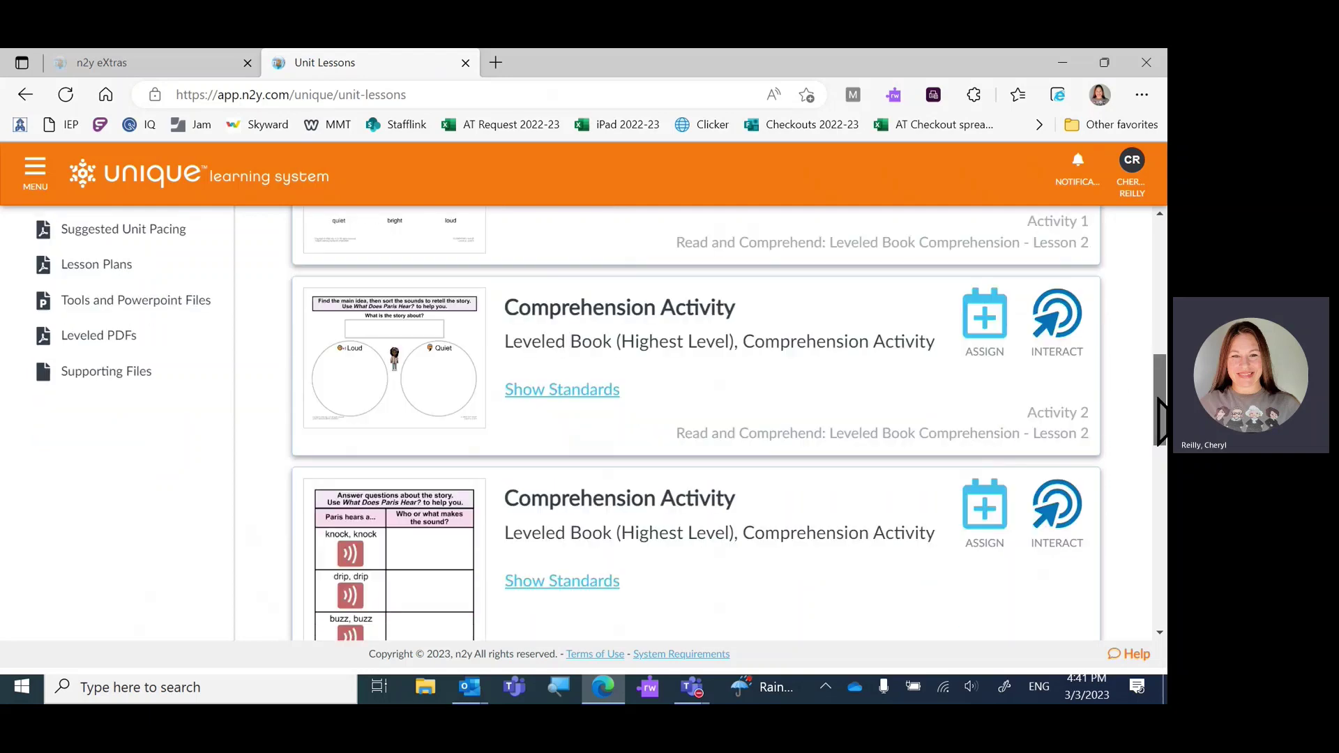
left_click(1059, 341)
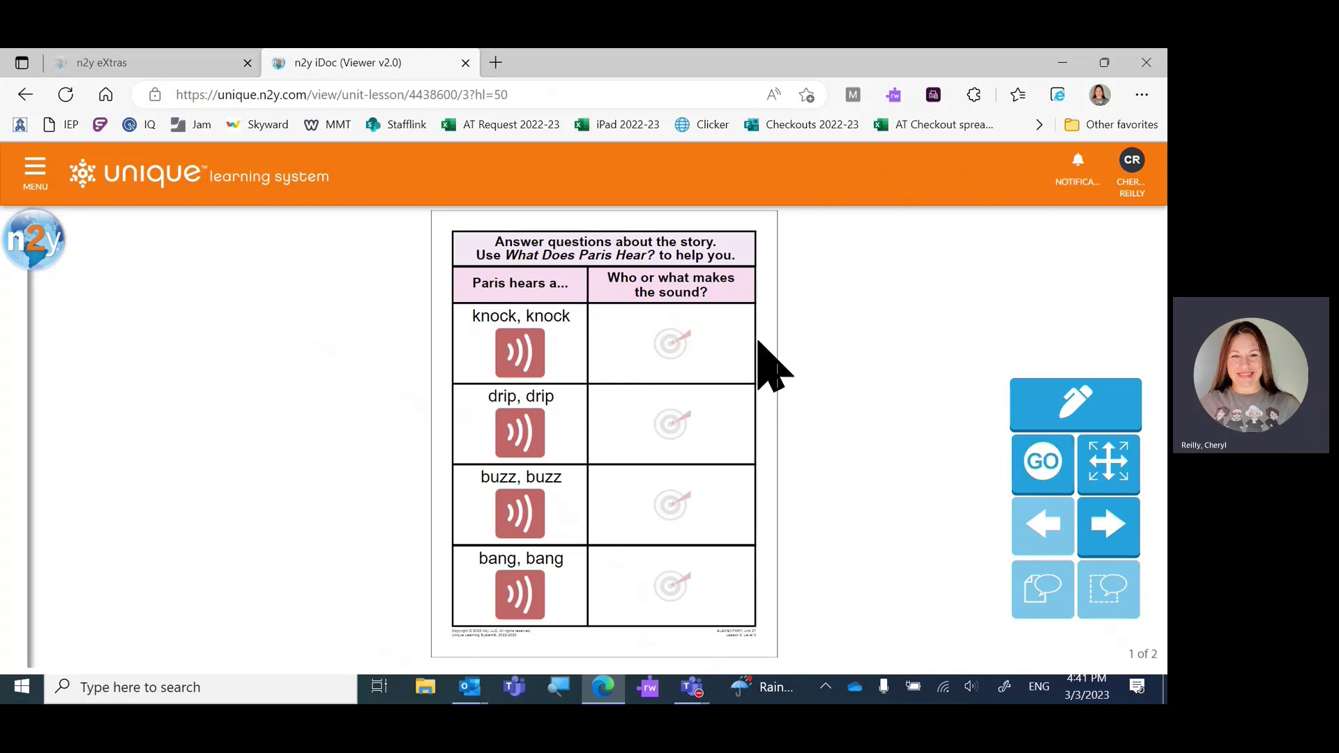
Step: In the Level 1 & 2 matching chart, play knock, knock and answer mom
left_click(1037, 464)
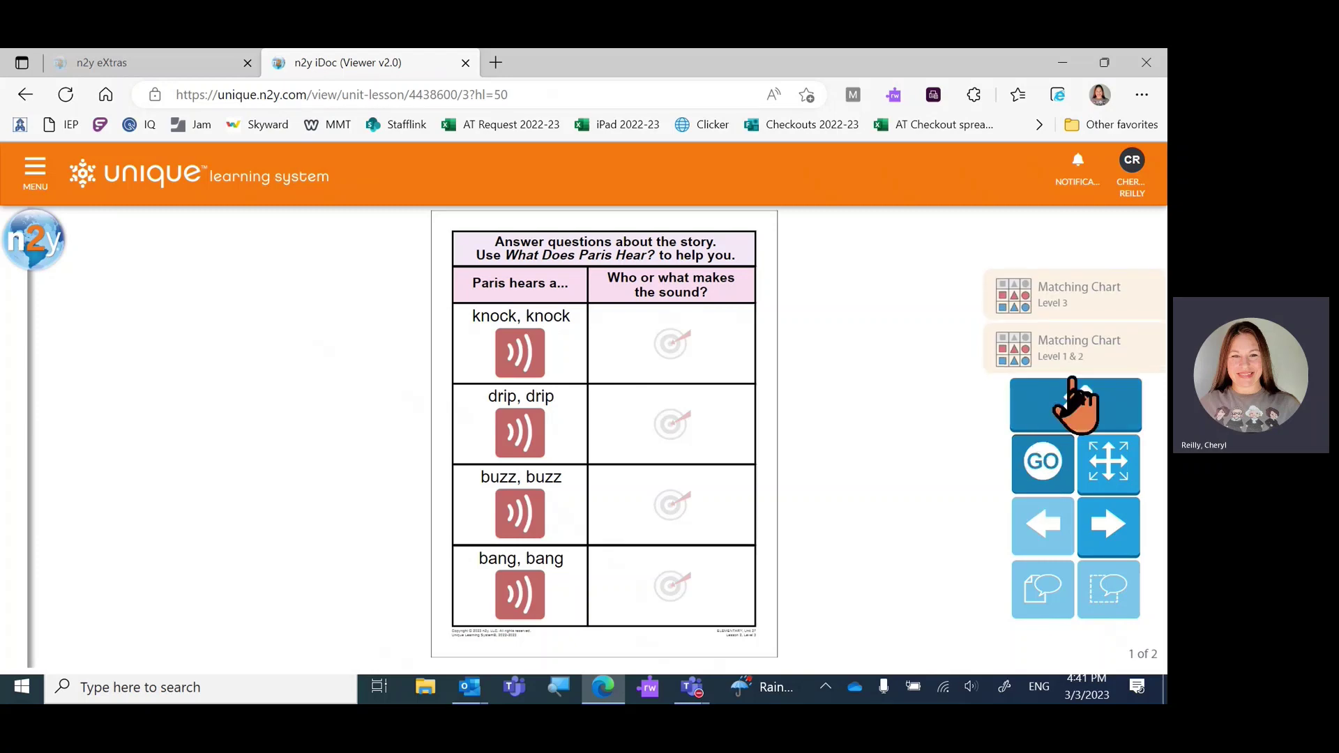
left_click(1079, 356)
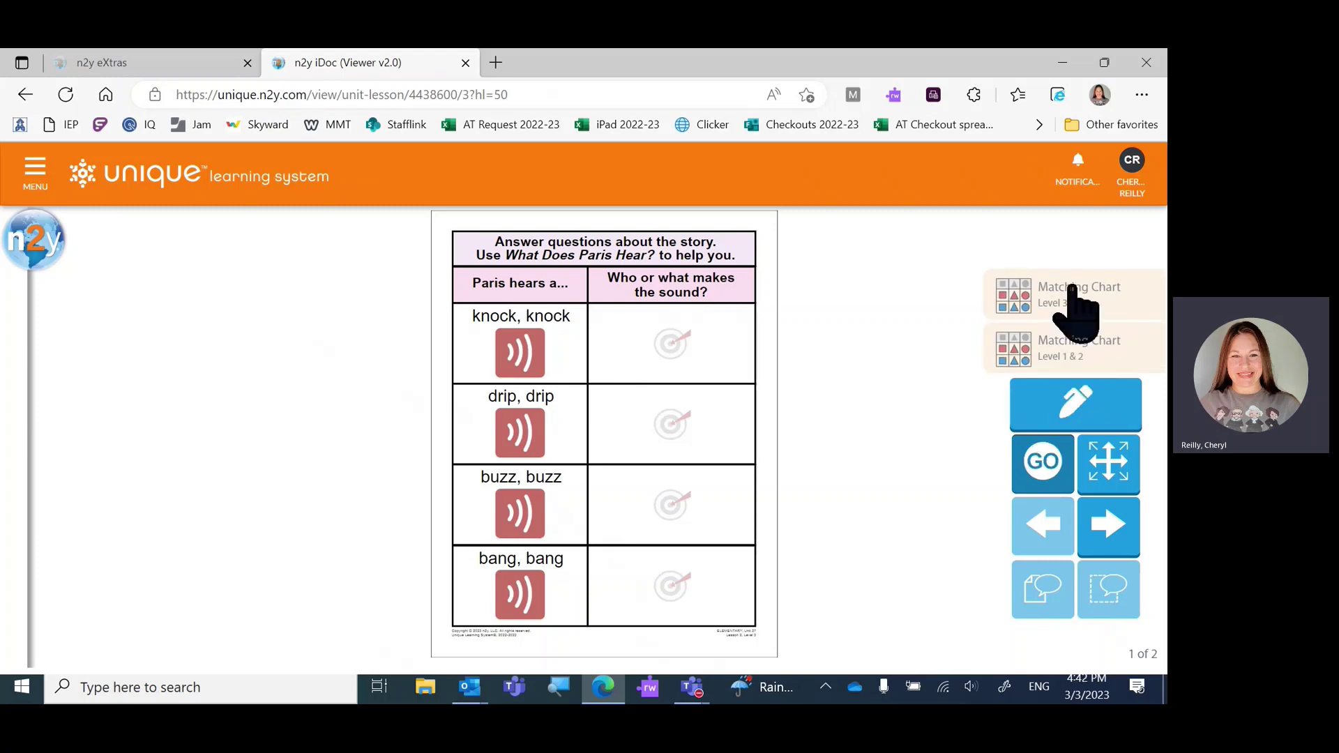
left_click(1065, 342)
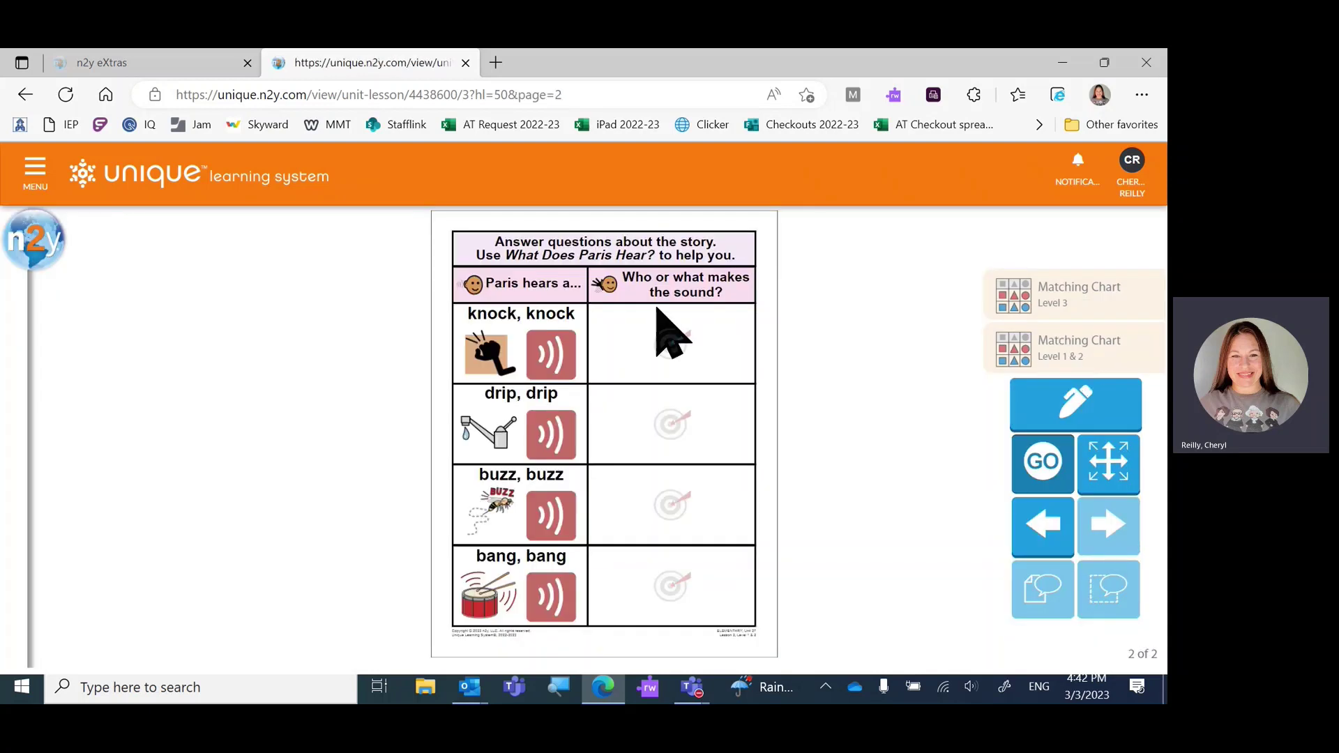
left_click(558, 356)
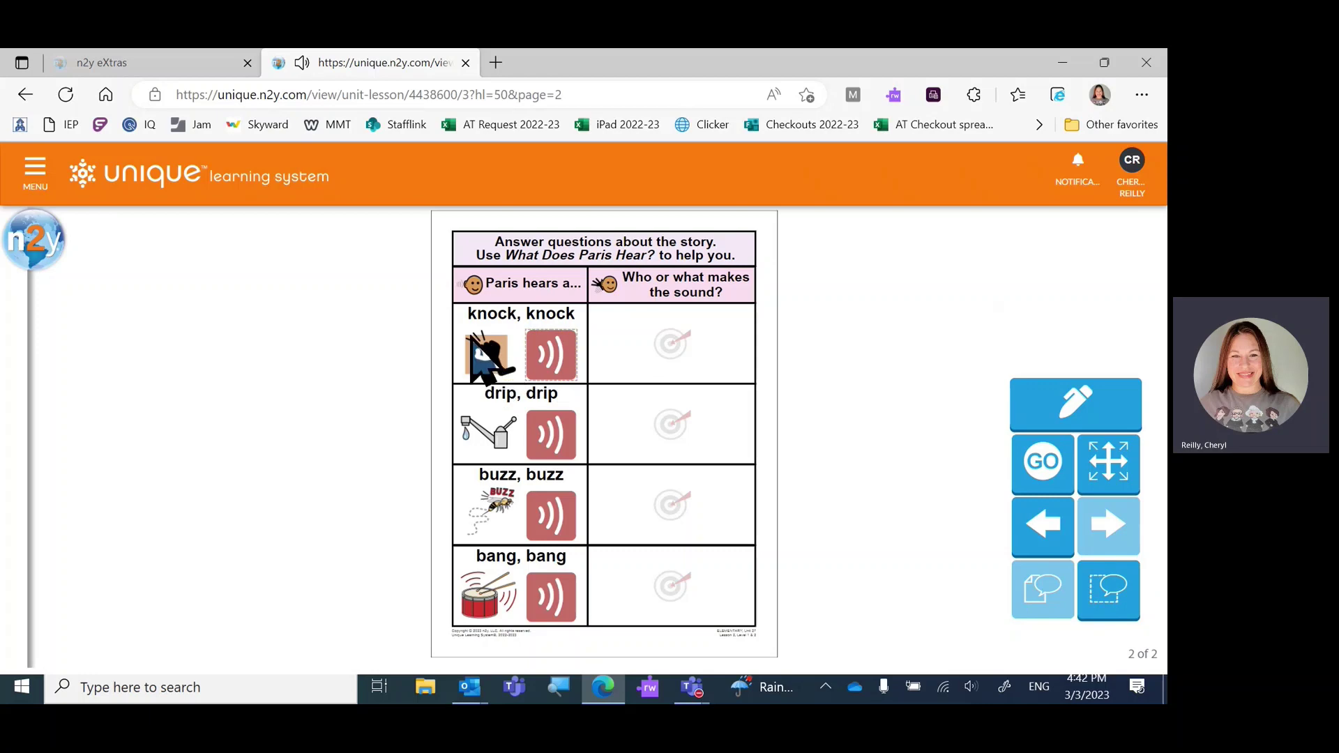
left_click(682, 345)
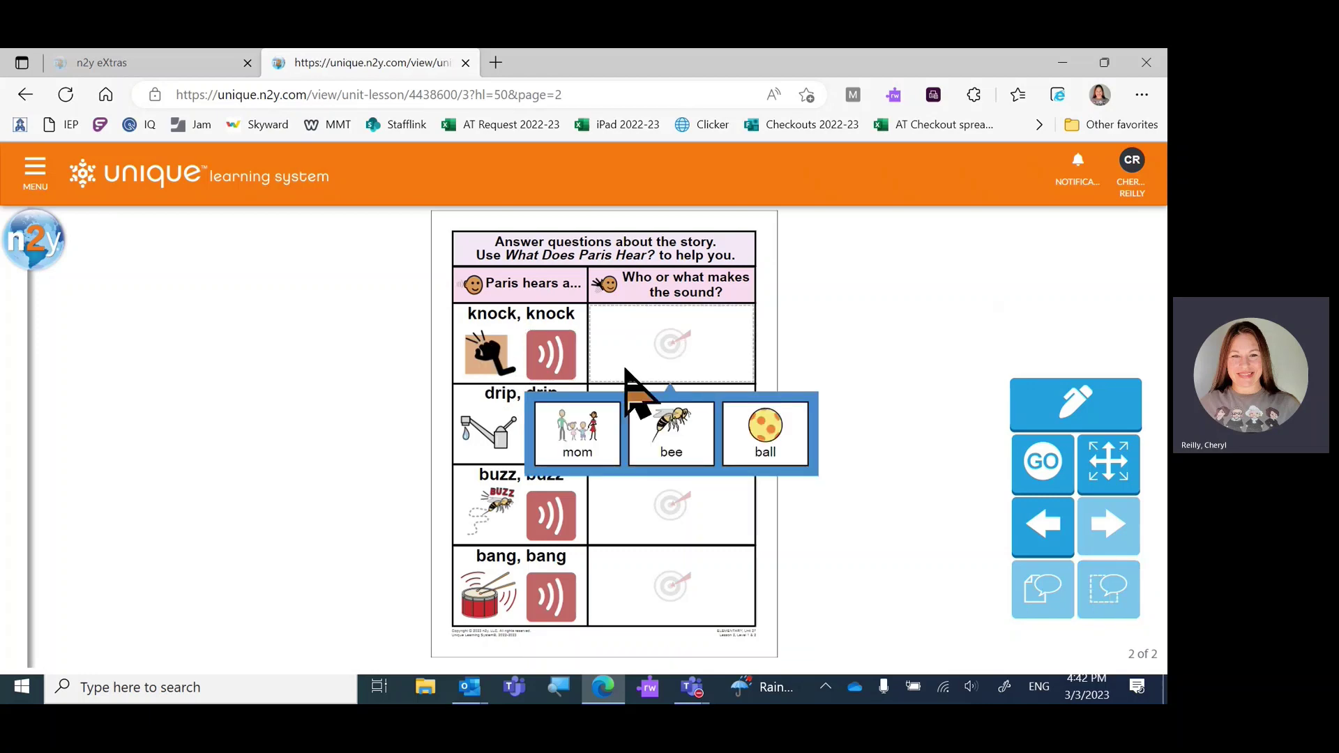
left_click(581, 429)
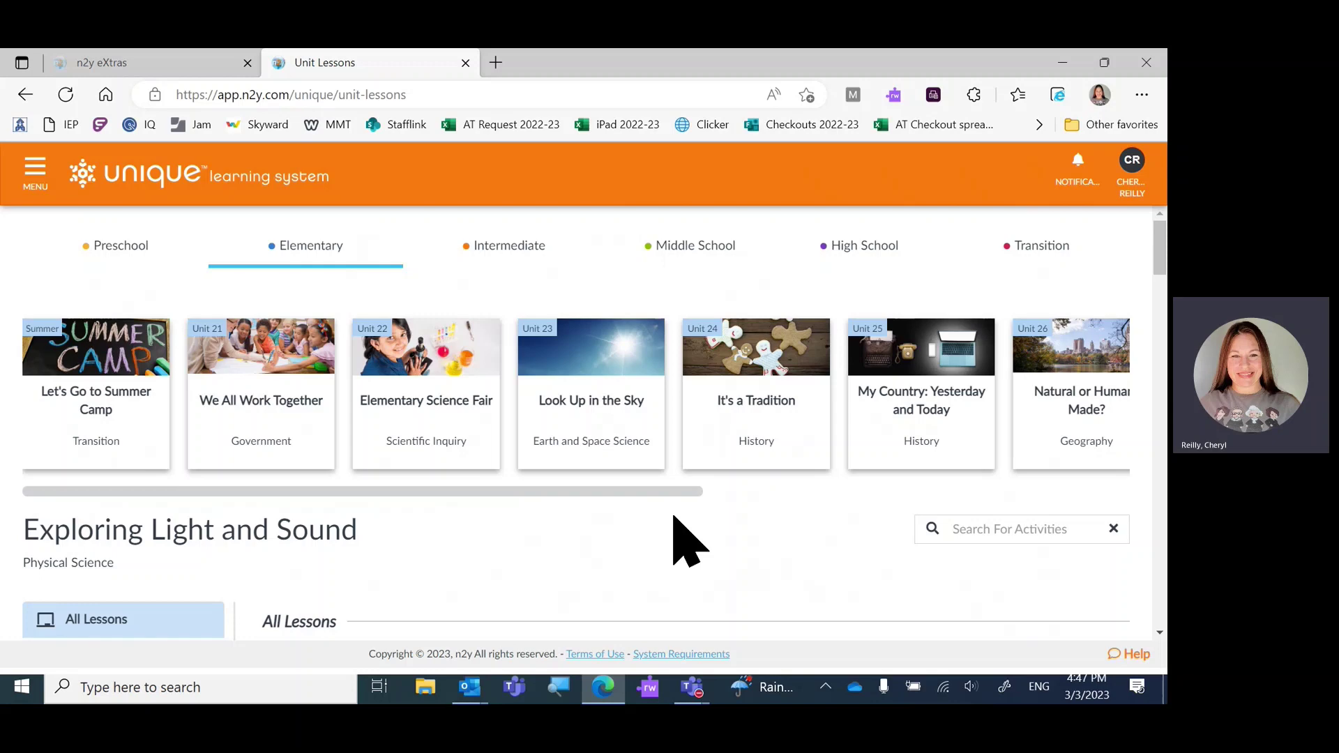
Step: Switch to the It's a Tradition unit and browse its Lesson 2 comprehension activities
left_click(753, 383)
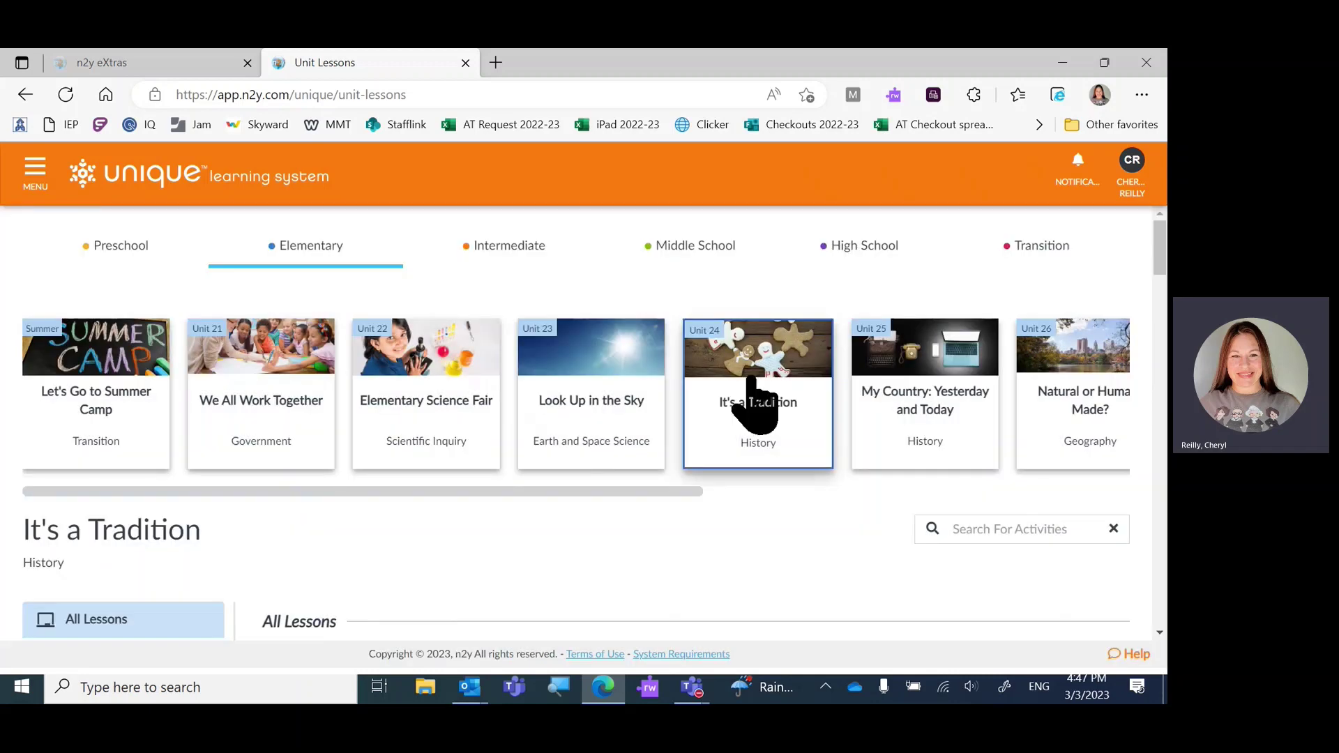
left_click(1163, 342)
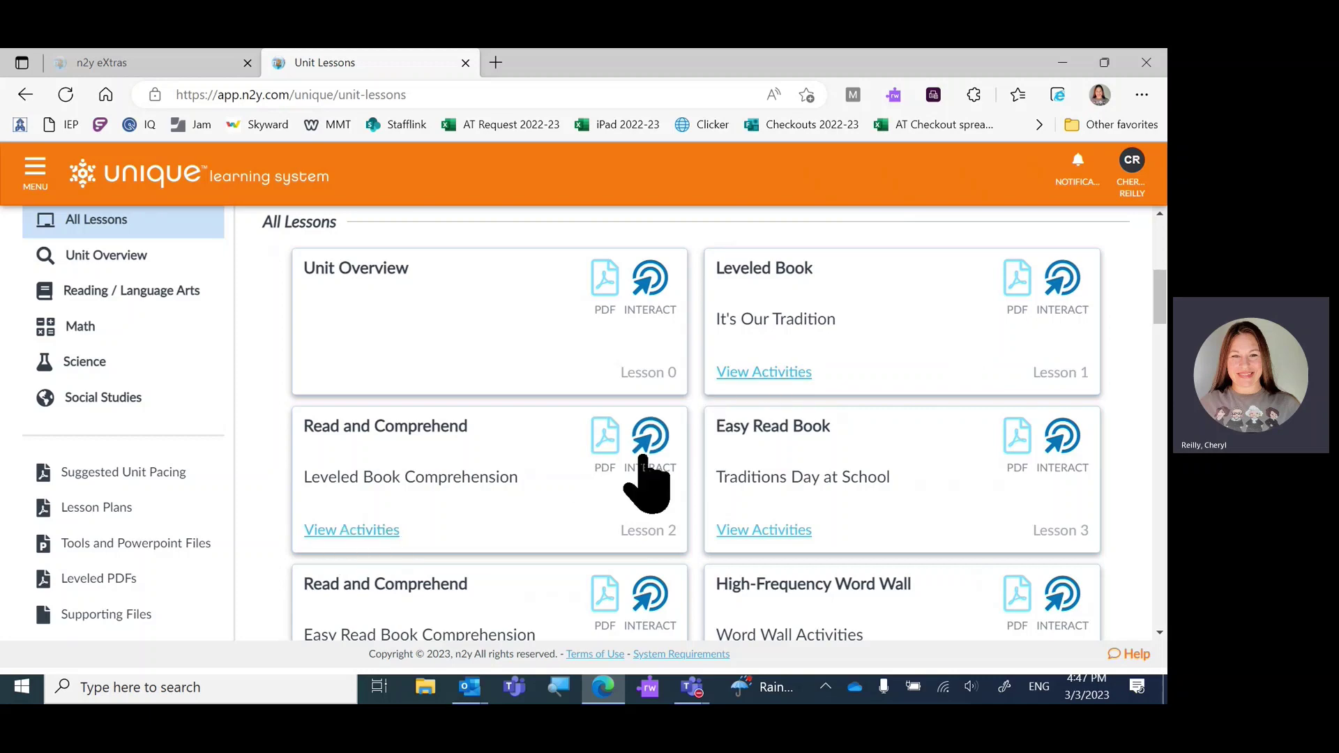
left_click(357, 532)
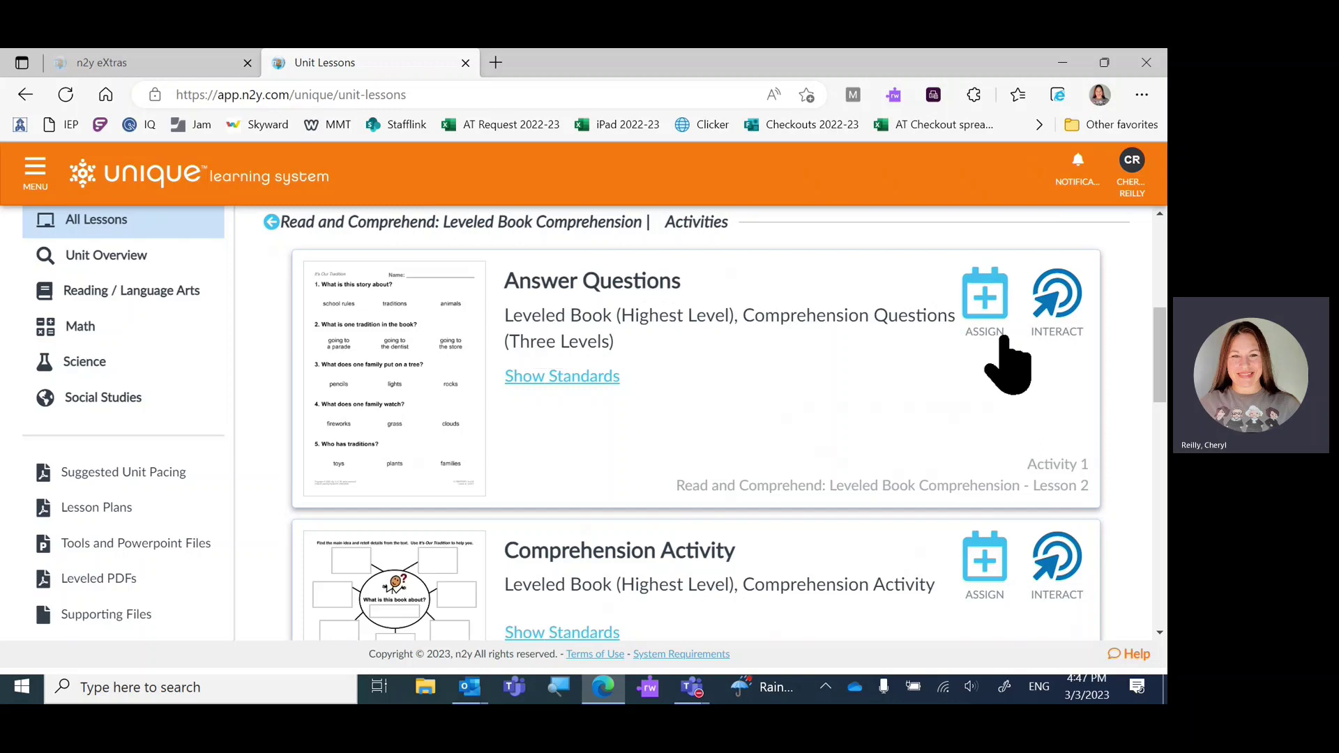
left_click_drag(1162, 335, 1163, 258)
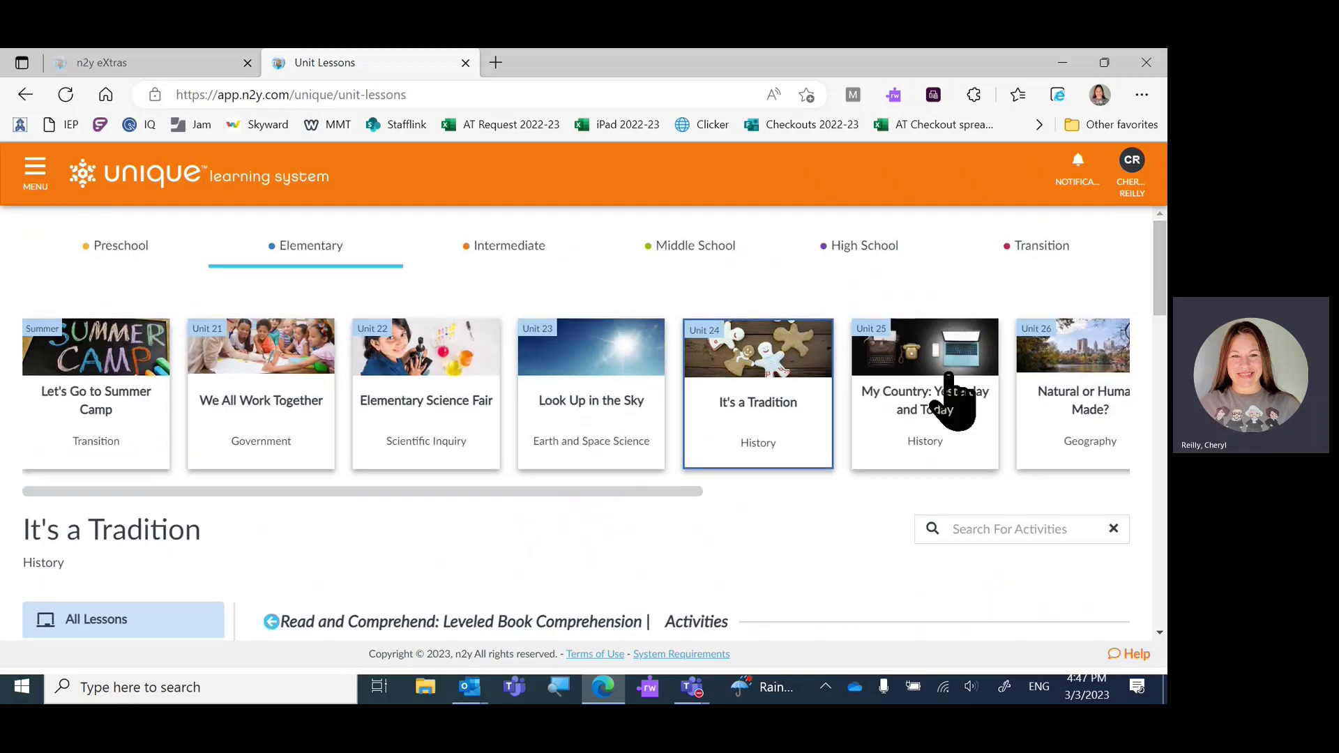
Step: Switch to the Natural or Human-Made? unit and scroll the unit carousel right
left_click(1074, 412)
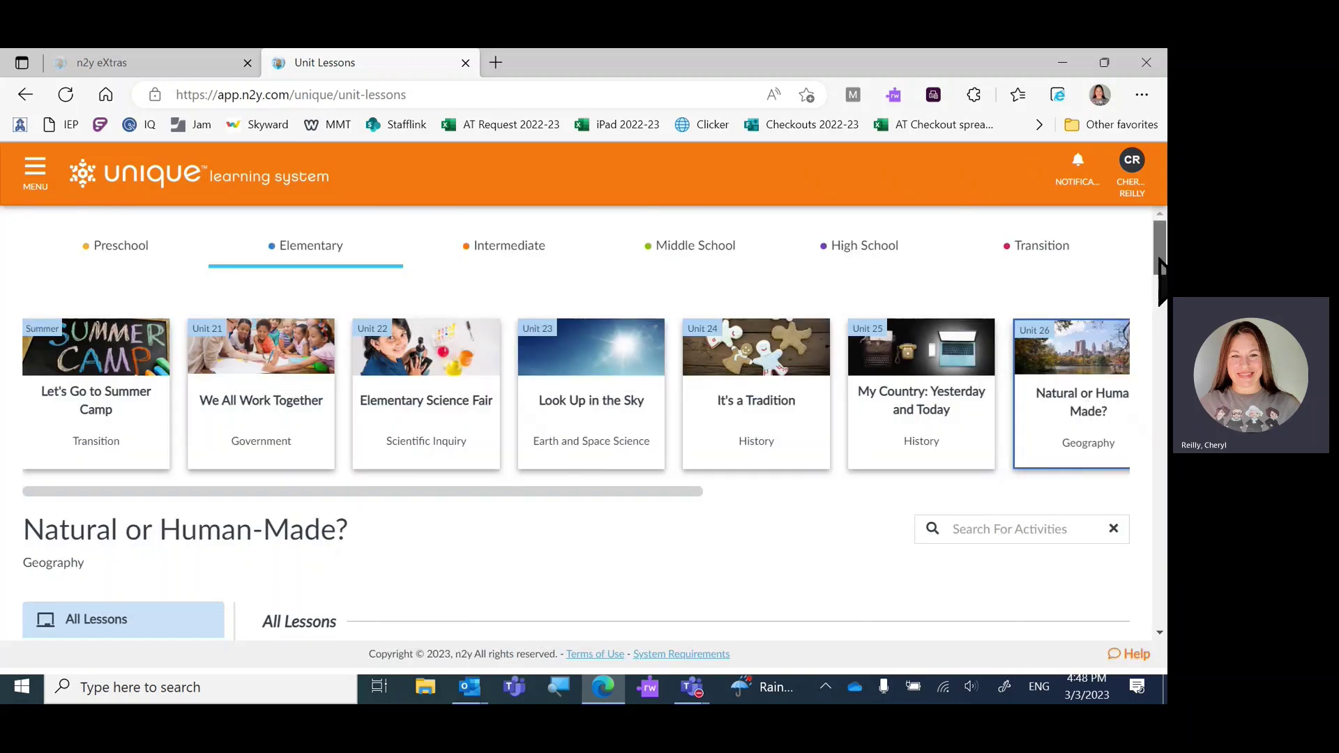
left_click_drag(1162, 265, 1162, 331)
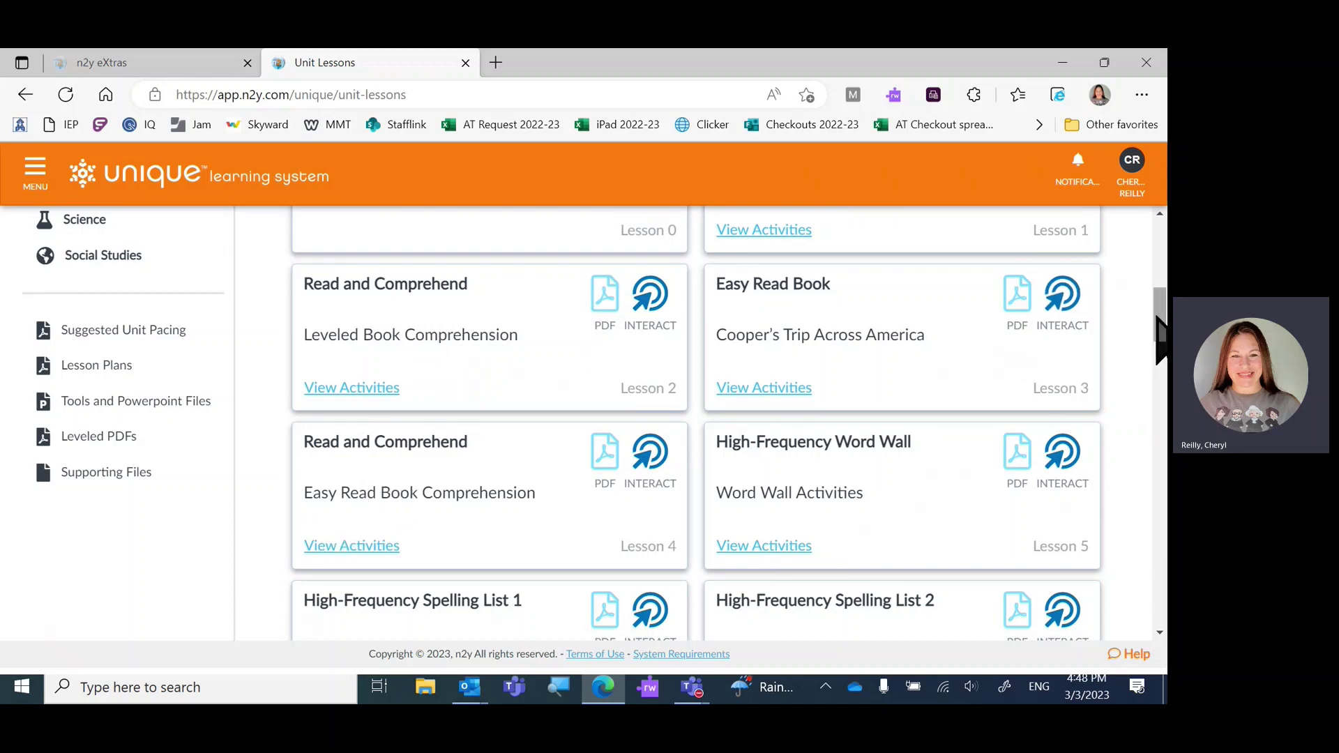
left_click_drag(1158, 323, 1159, 255)
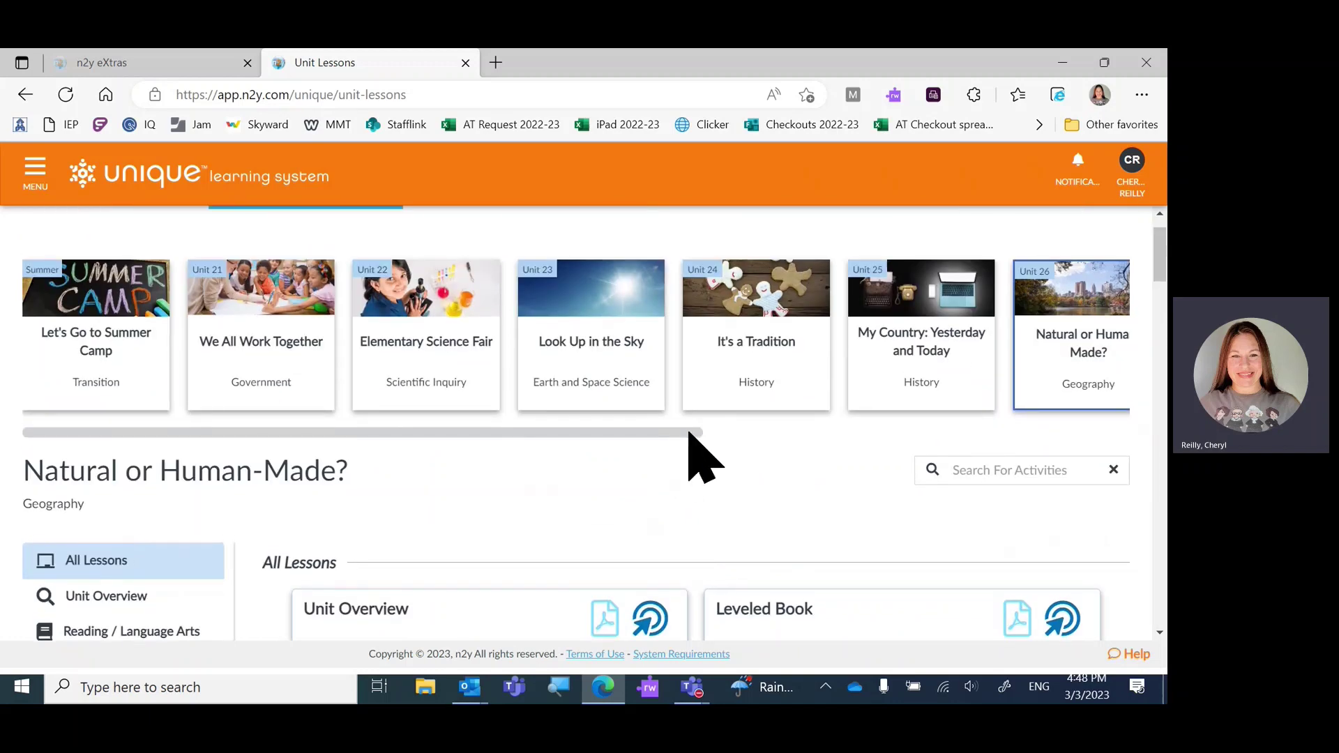
left_click_drag(694, 433, 1063, 423)
Step: Open the How Are They Alike? unit's Lesson 2 comprehension activities and scroll them
left_click(954, 318)
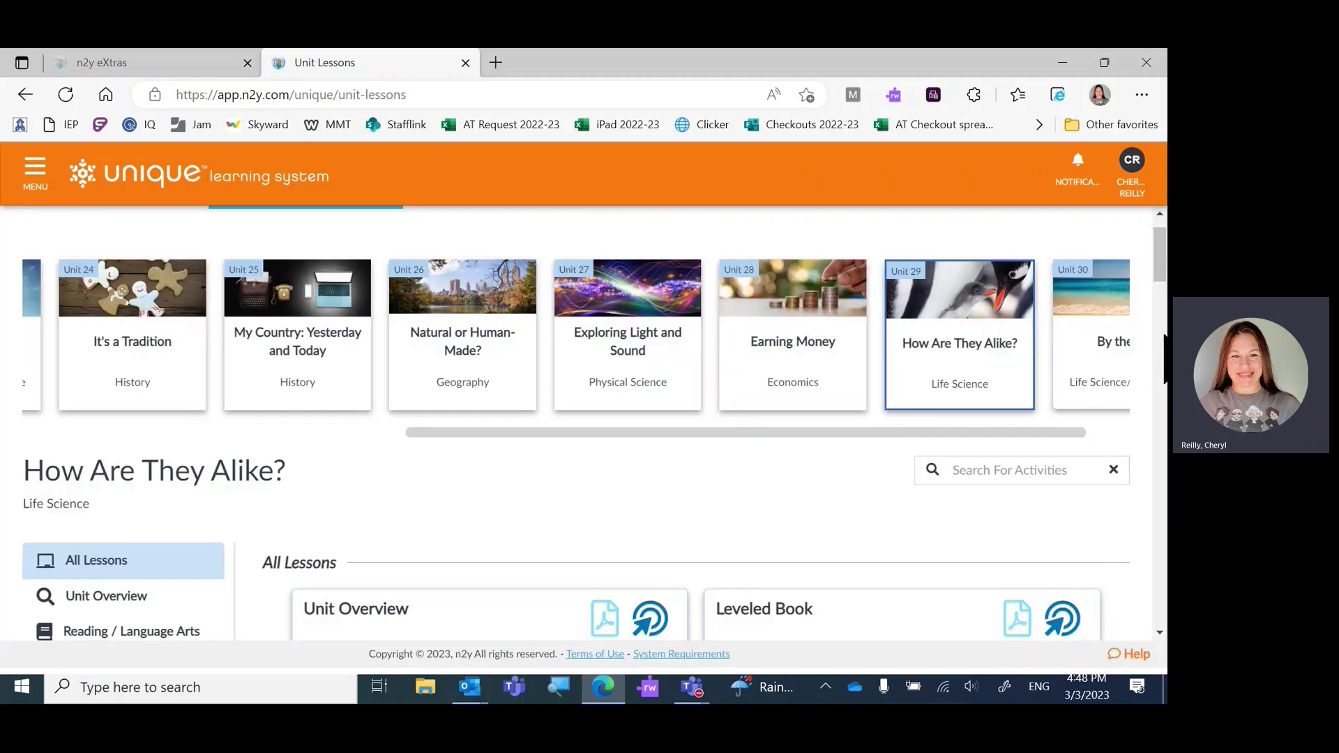
scroll(1121, 358, "down", 5)
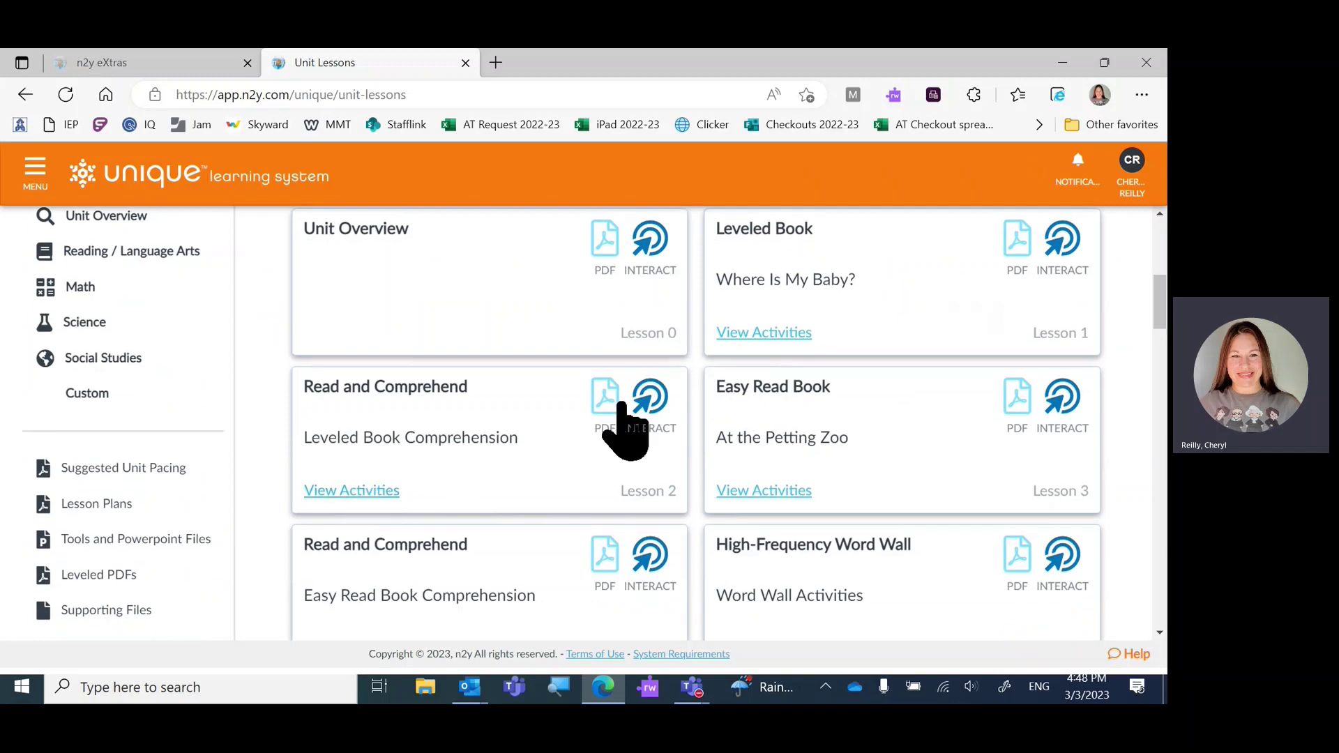
left_click(375, 491)
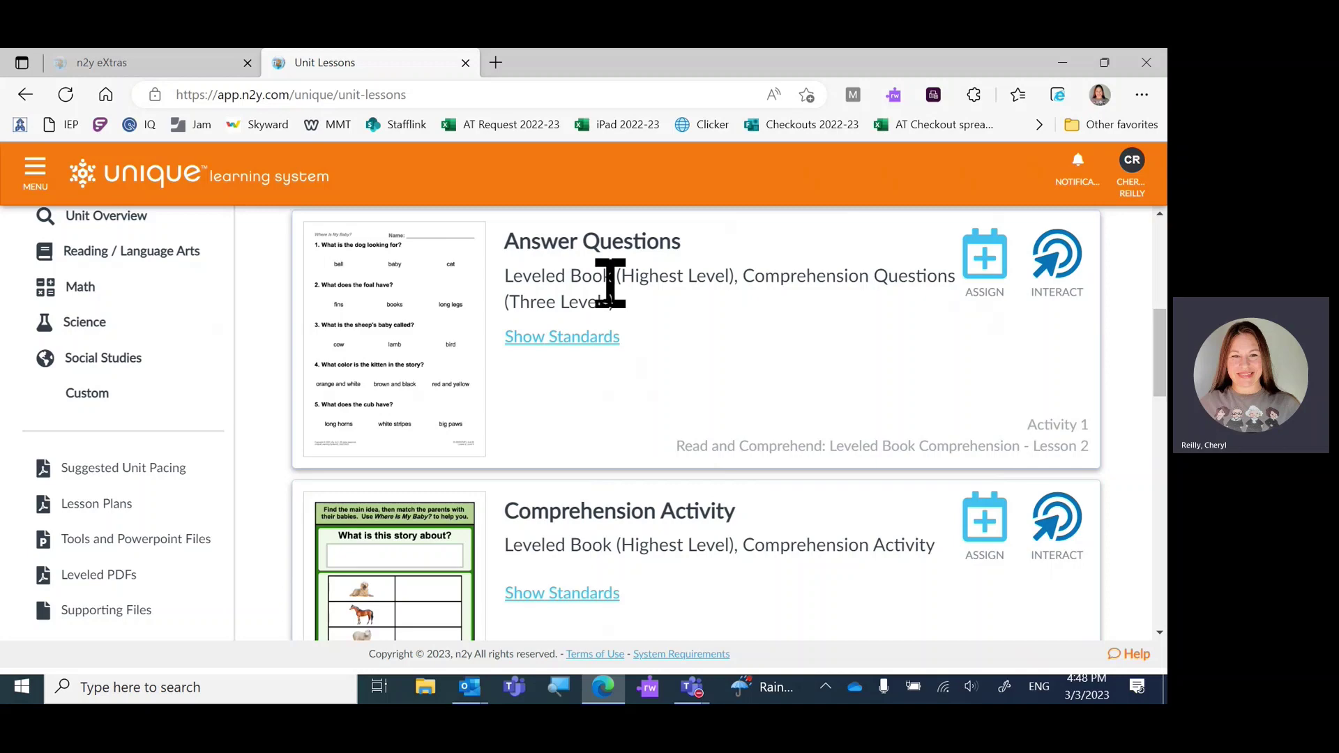
left_click_drag(1163, 362, 1163, 476)
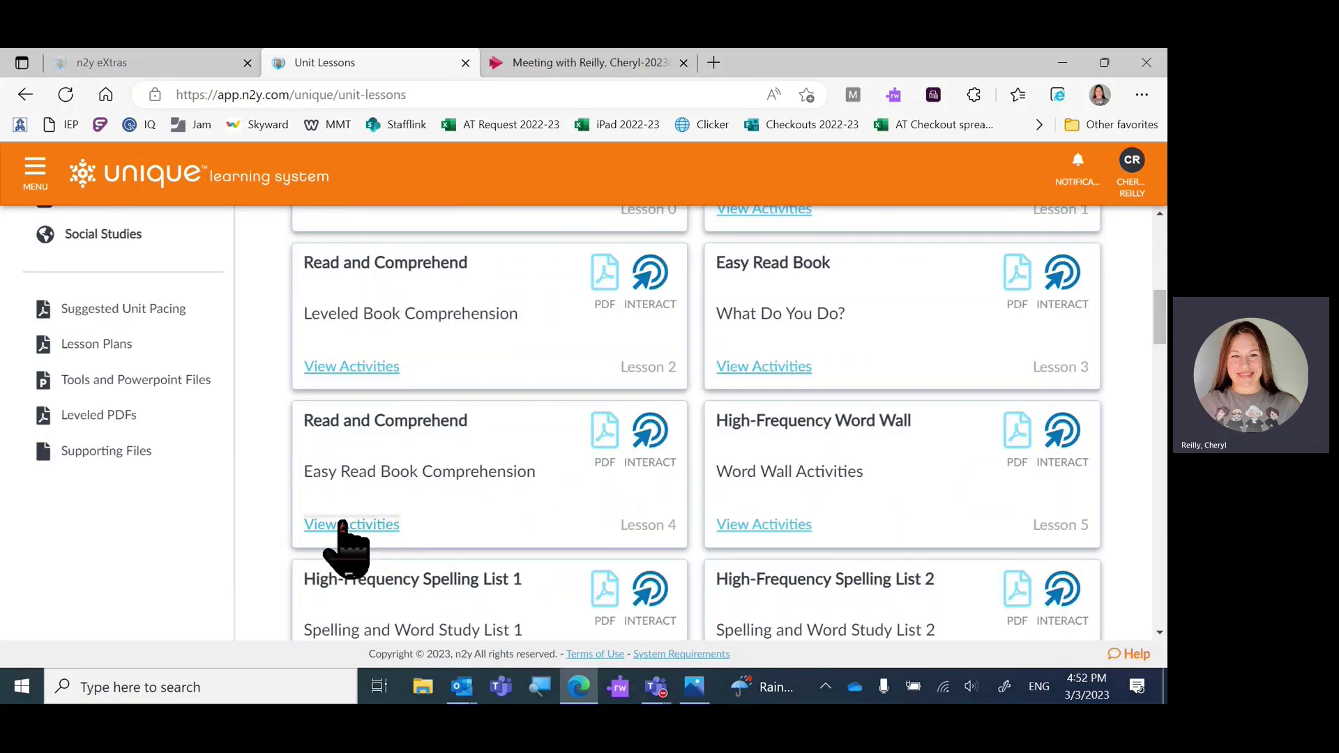
left_click(342, 525)
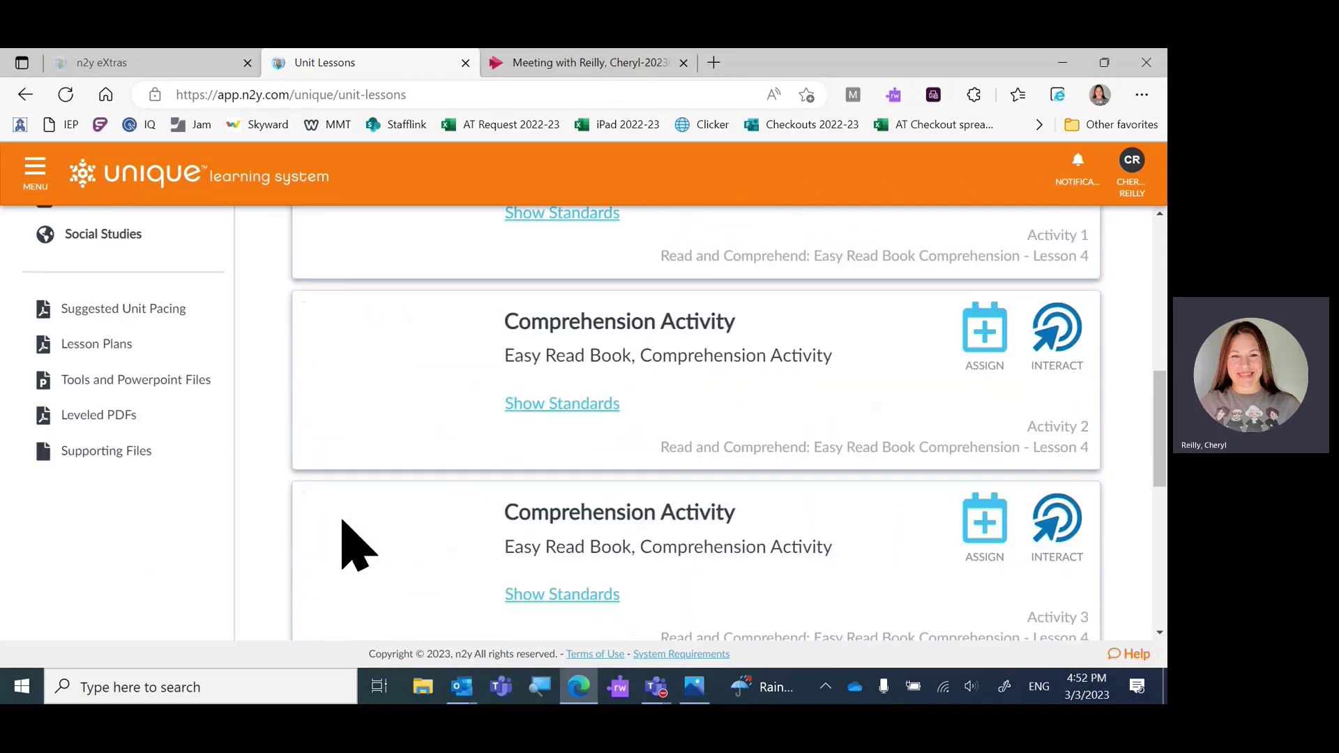
left_click_drag(1163, 439, 1163, 373)
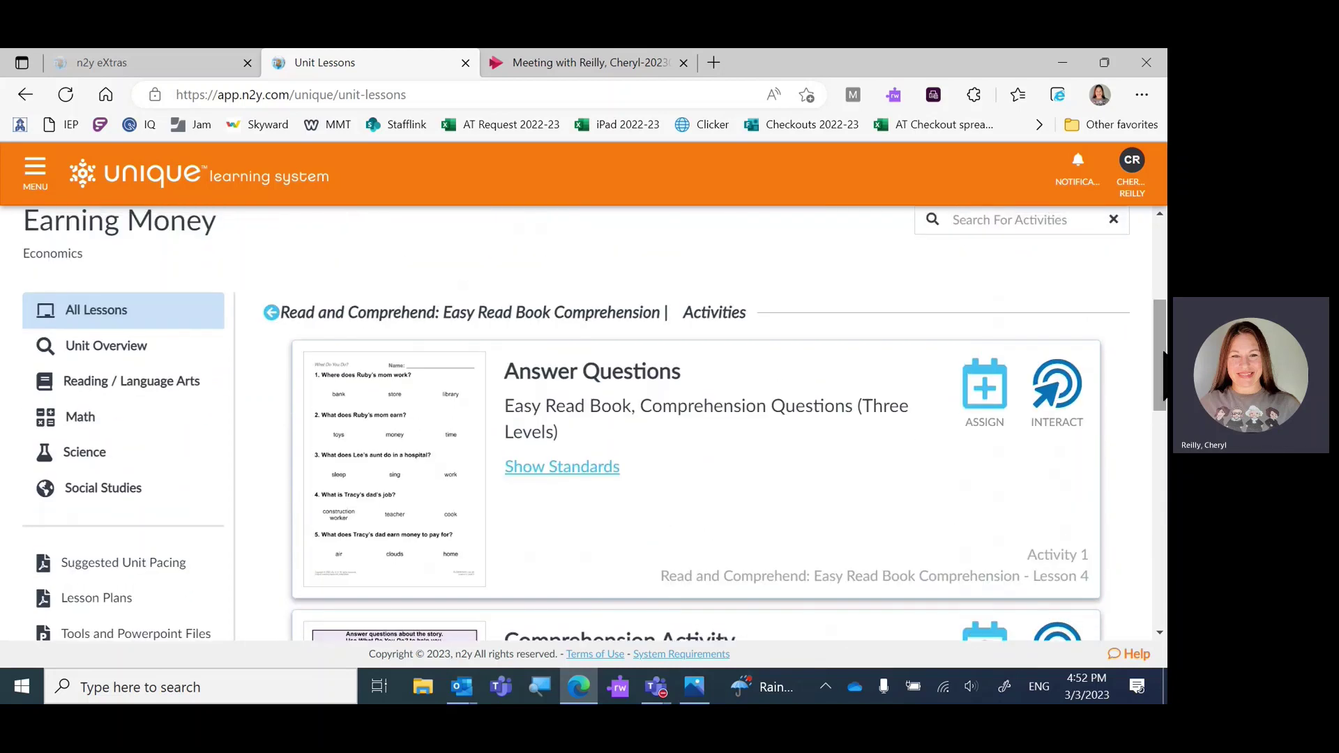
left_click(272, 312)
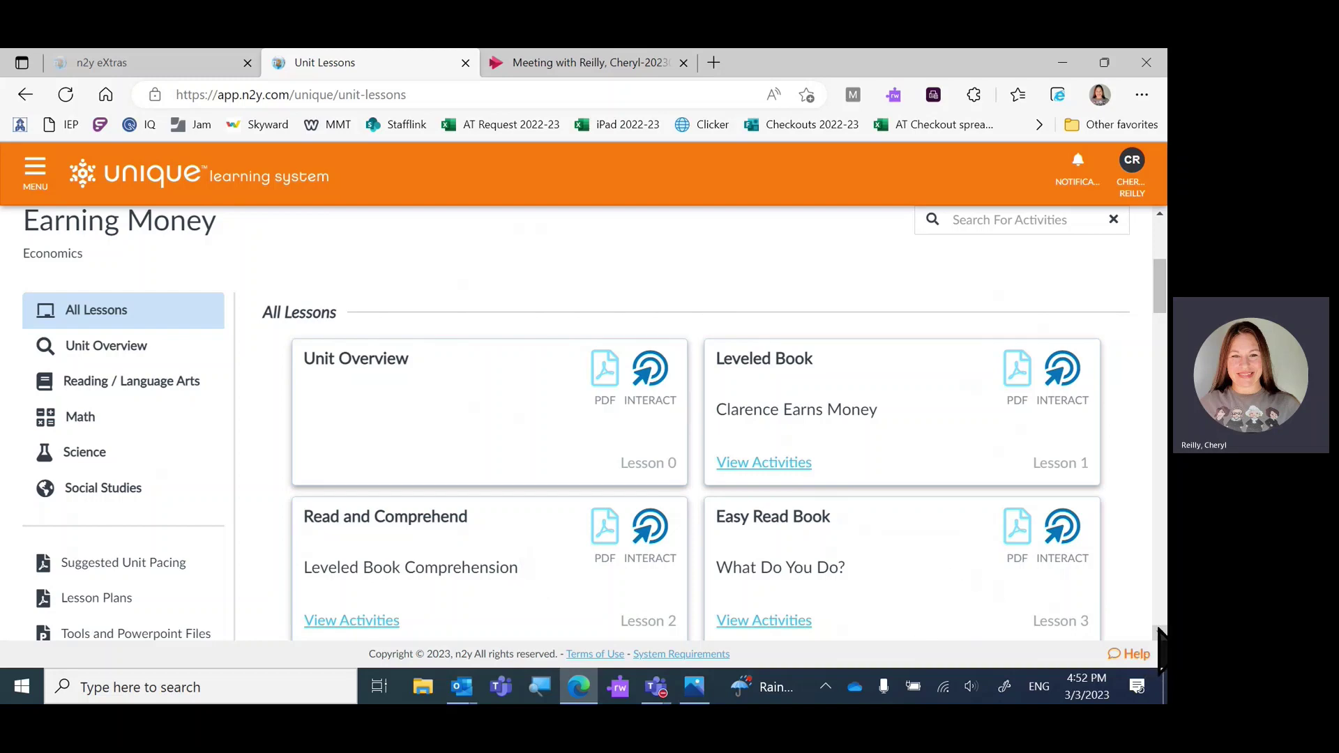
scroll(1158, 629, "down", 3)
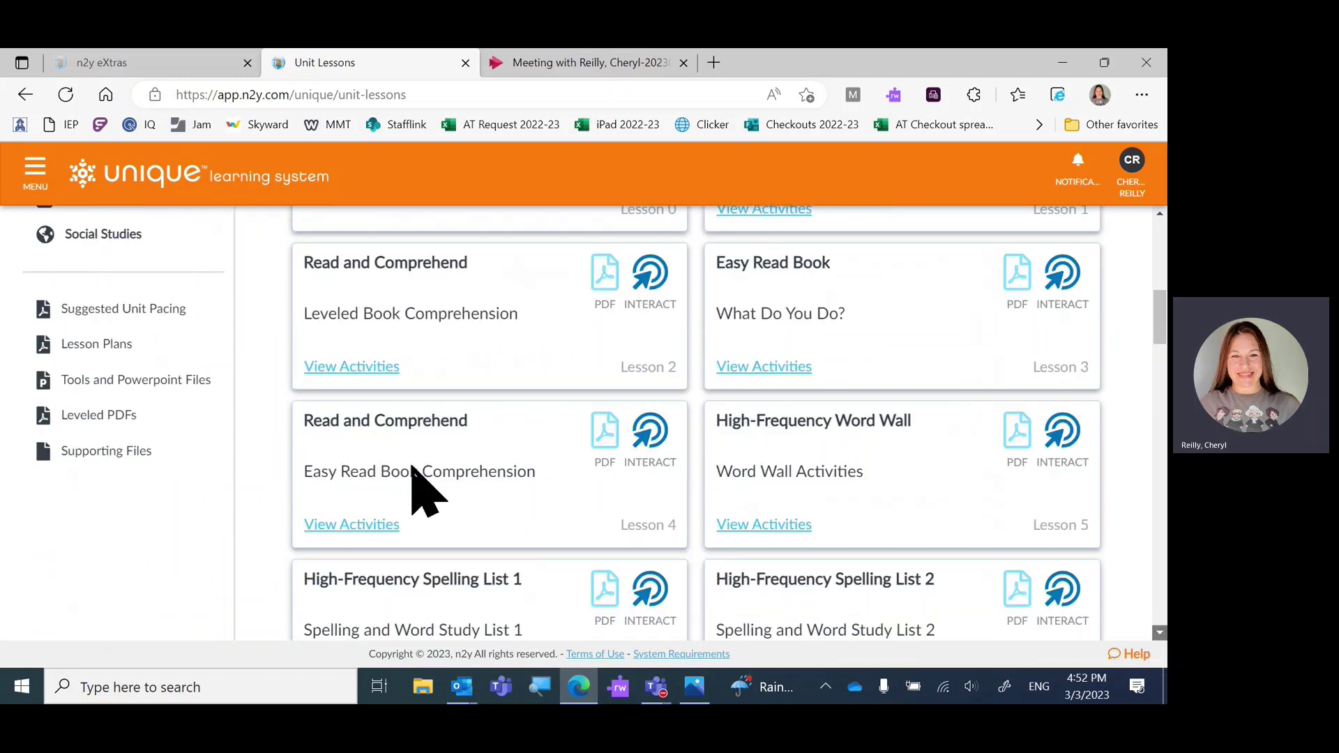
mouse_move(1162, 342)
left_mouse_down()
mouse_move(1162, 314)
mouse_move(1163, 351)
mouse_move(1164, 335)
left_mouse_up()
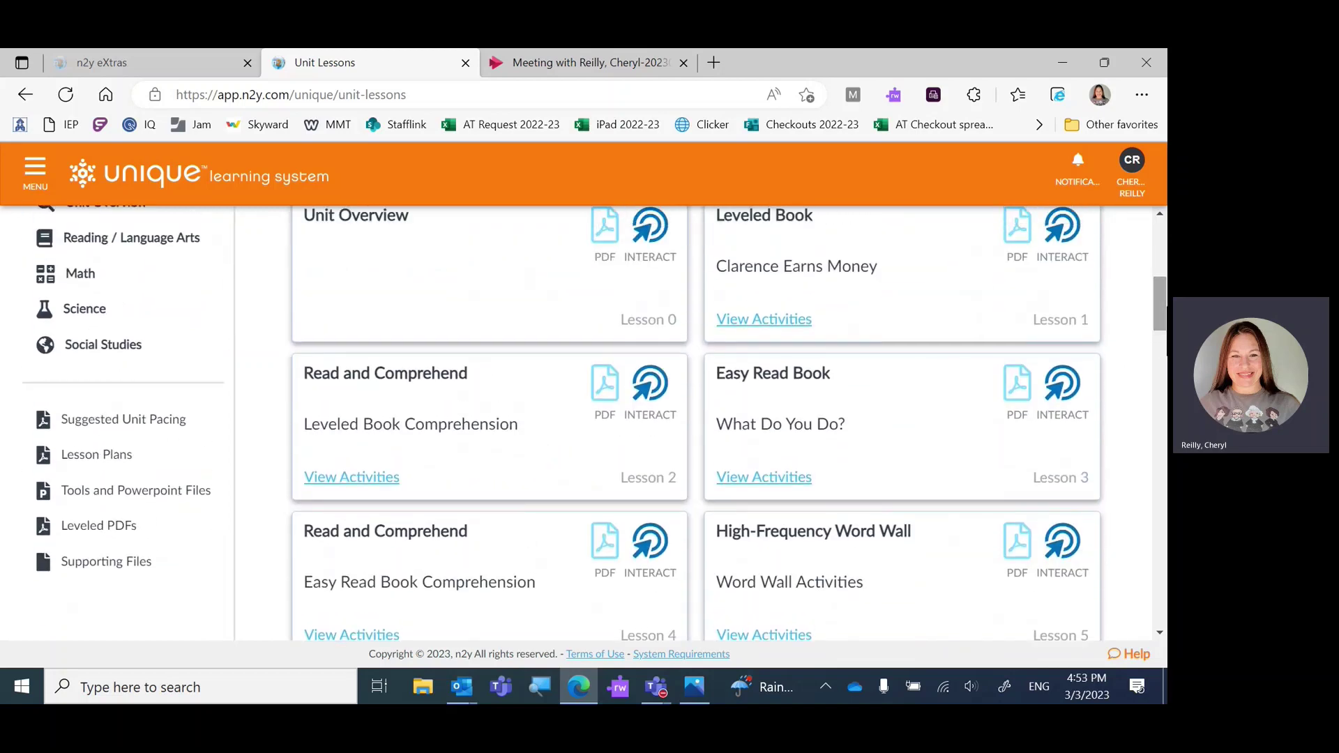